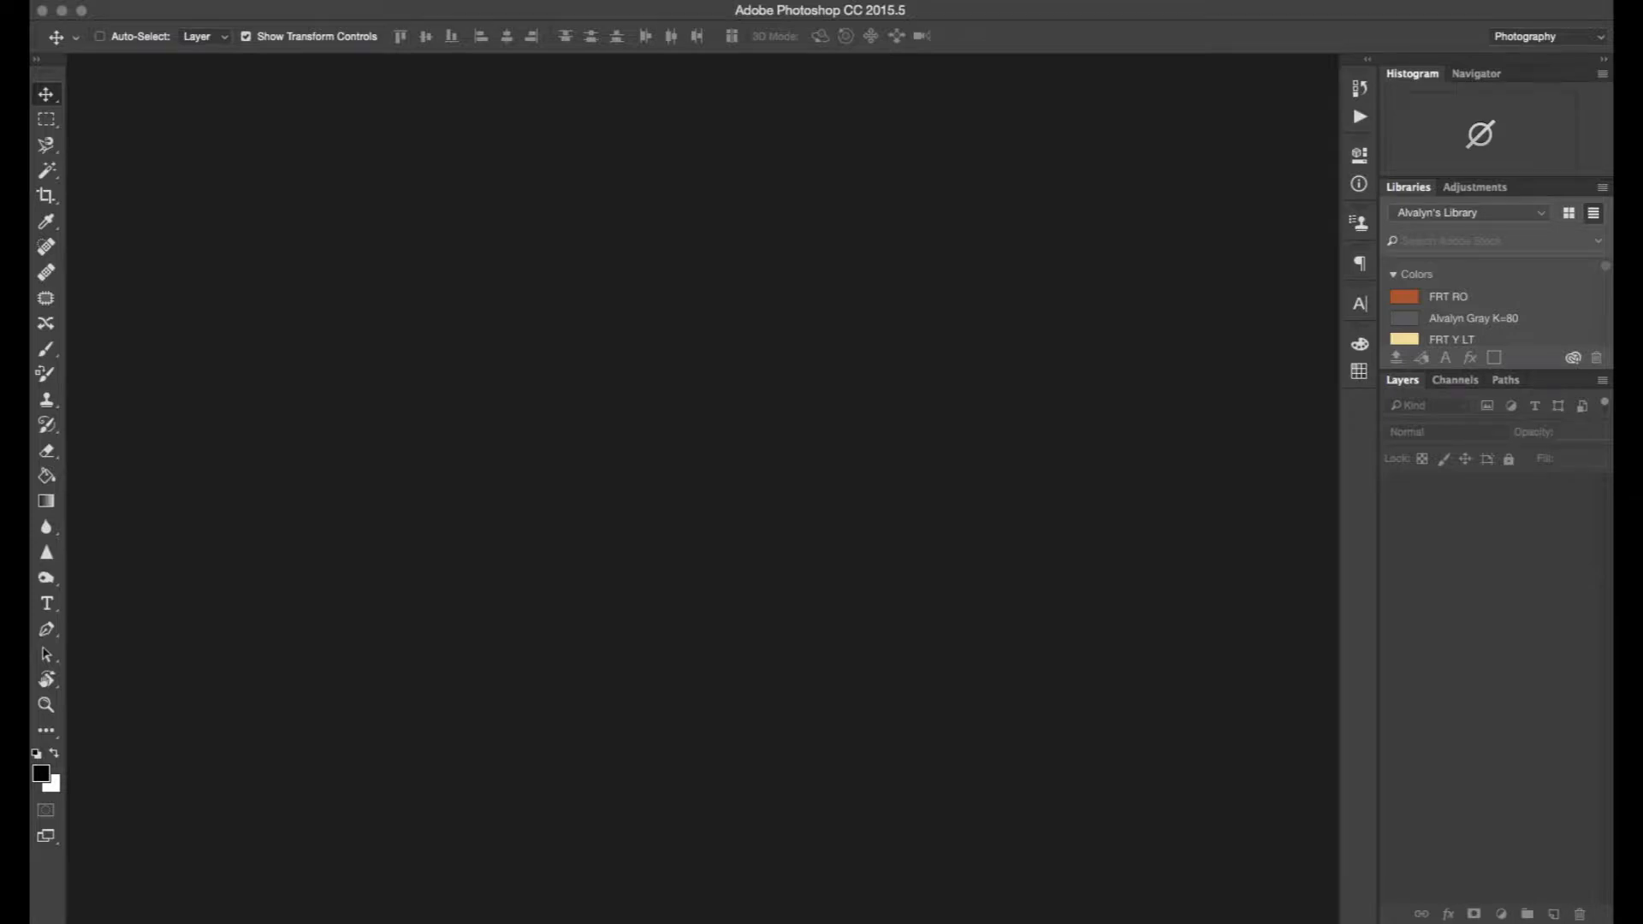
Step: Start a new document named "Additive Color Mixing" using the Default Photoshop Size document type
left_click(91, 0)
key("super+n")
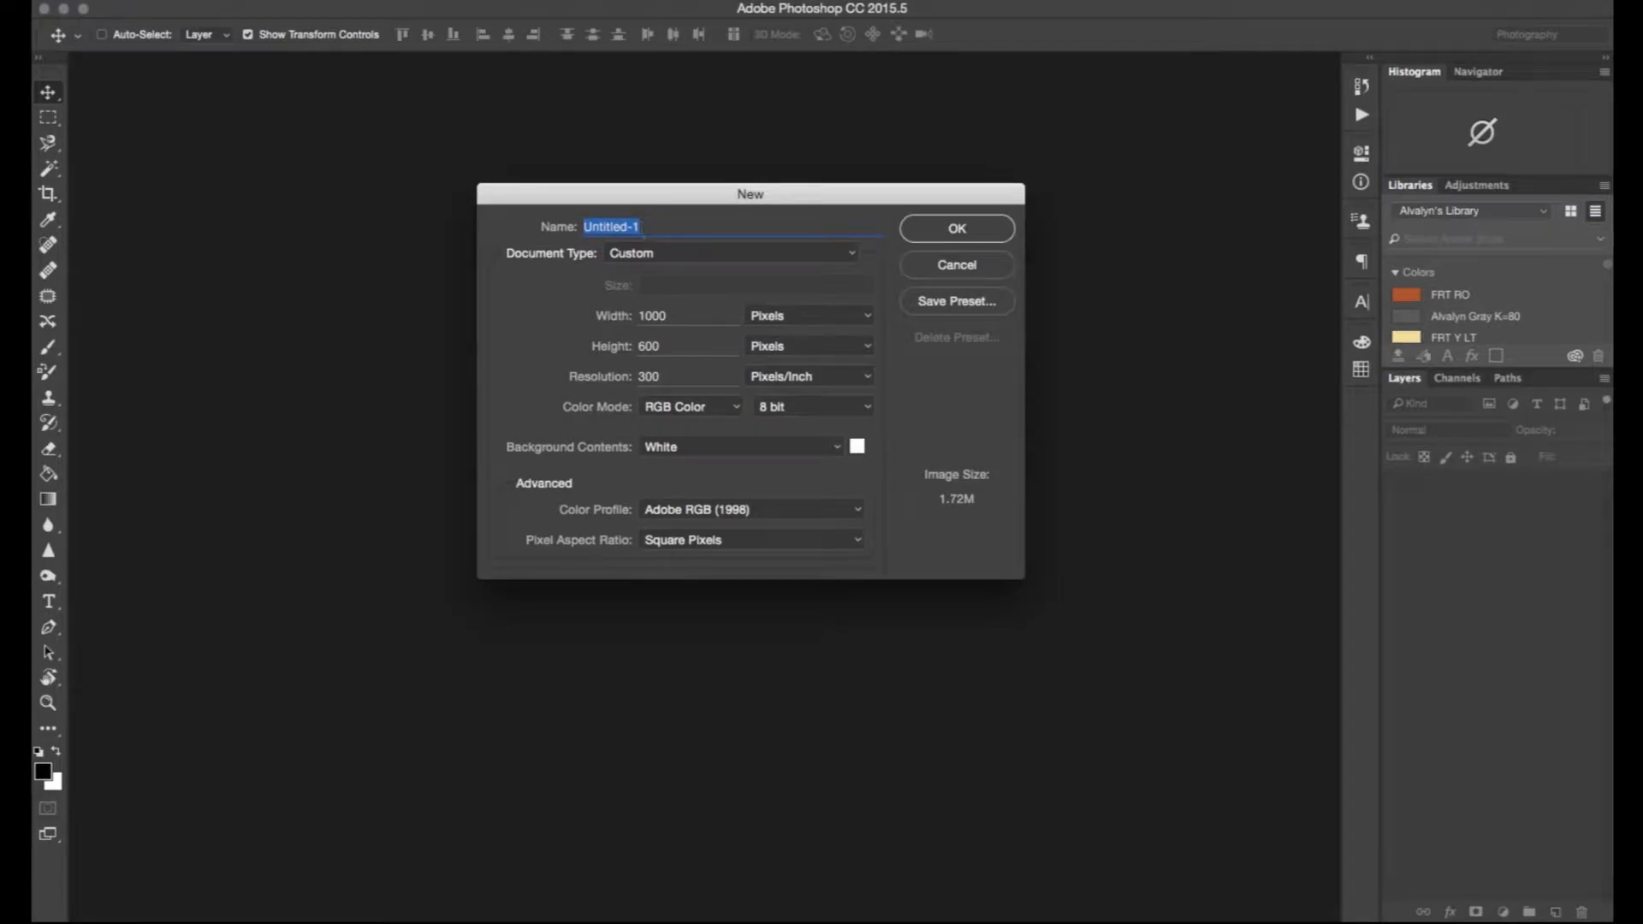
type("Additive Color Mis")
type("ng")
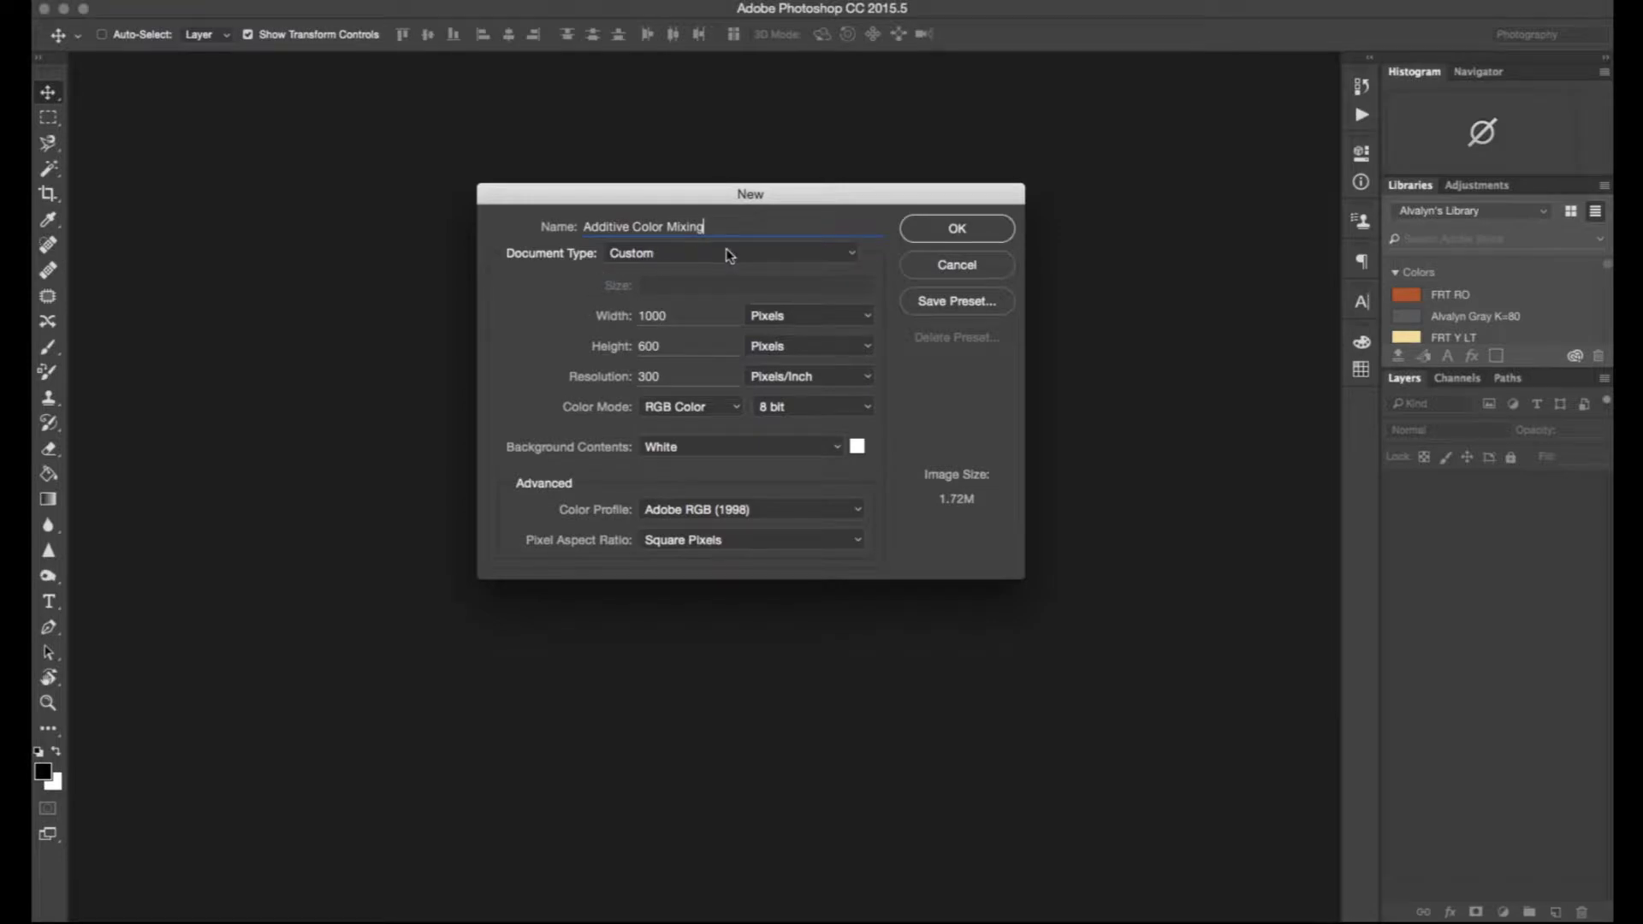
left_click(728, 253)
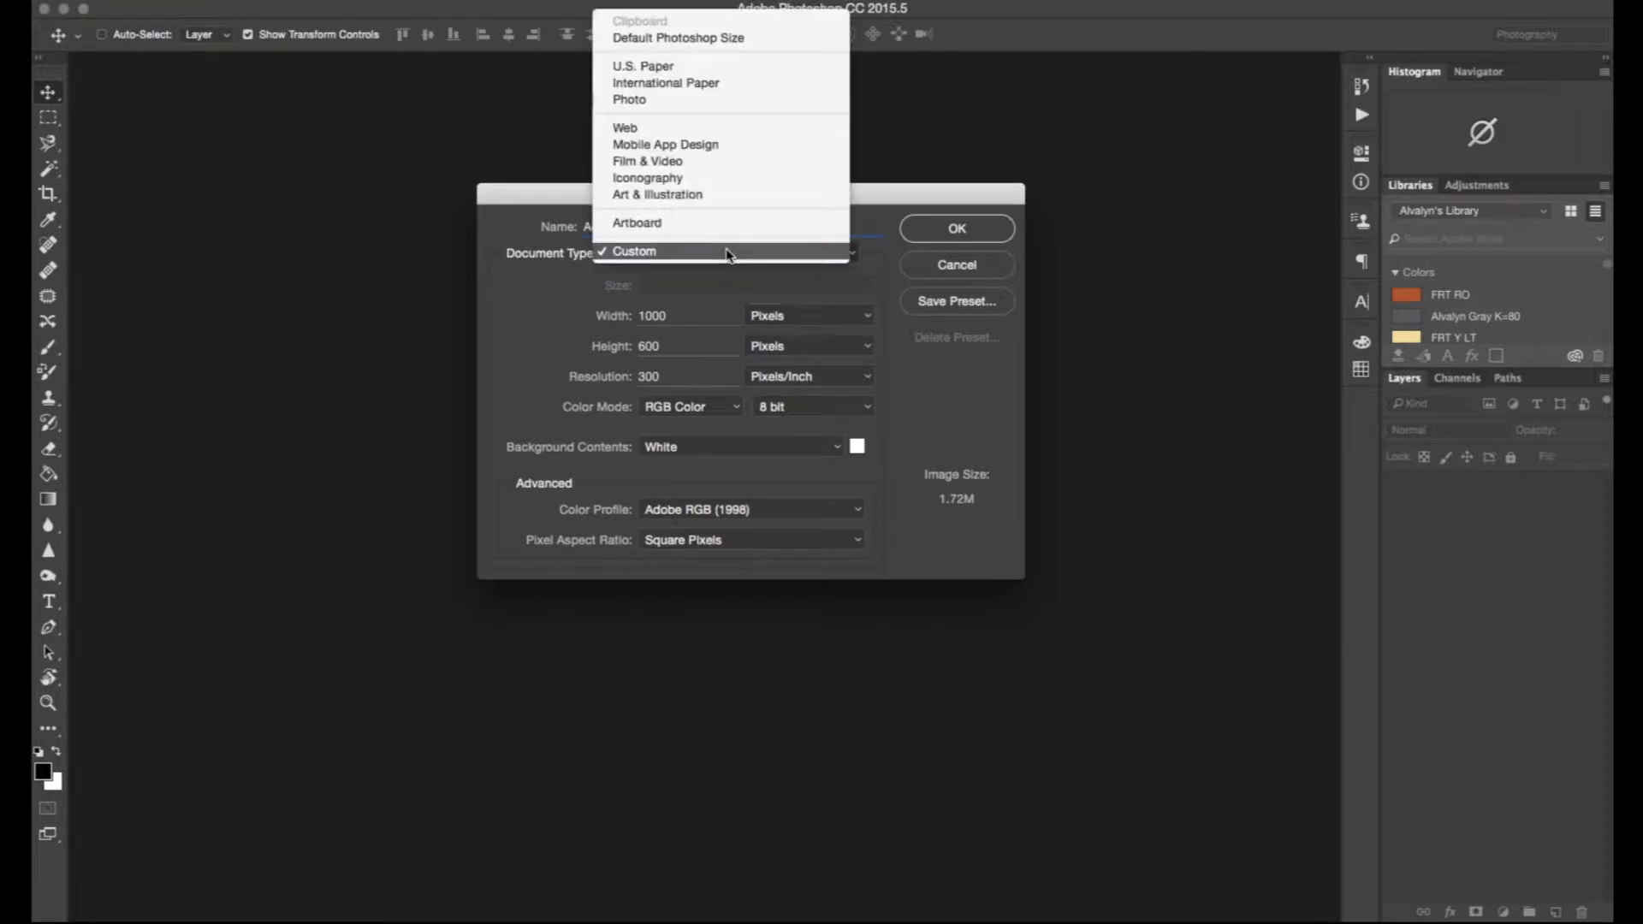
left_click(690, 40)
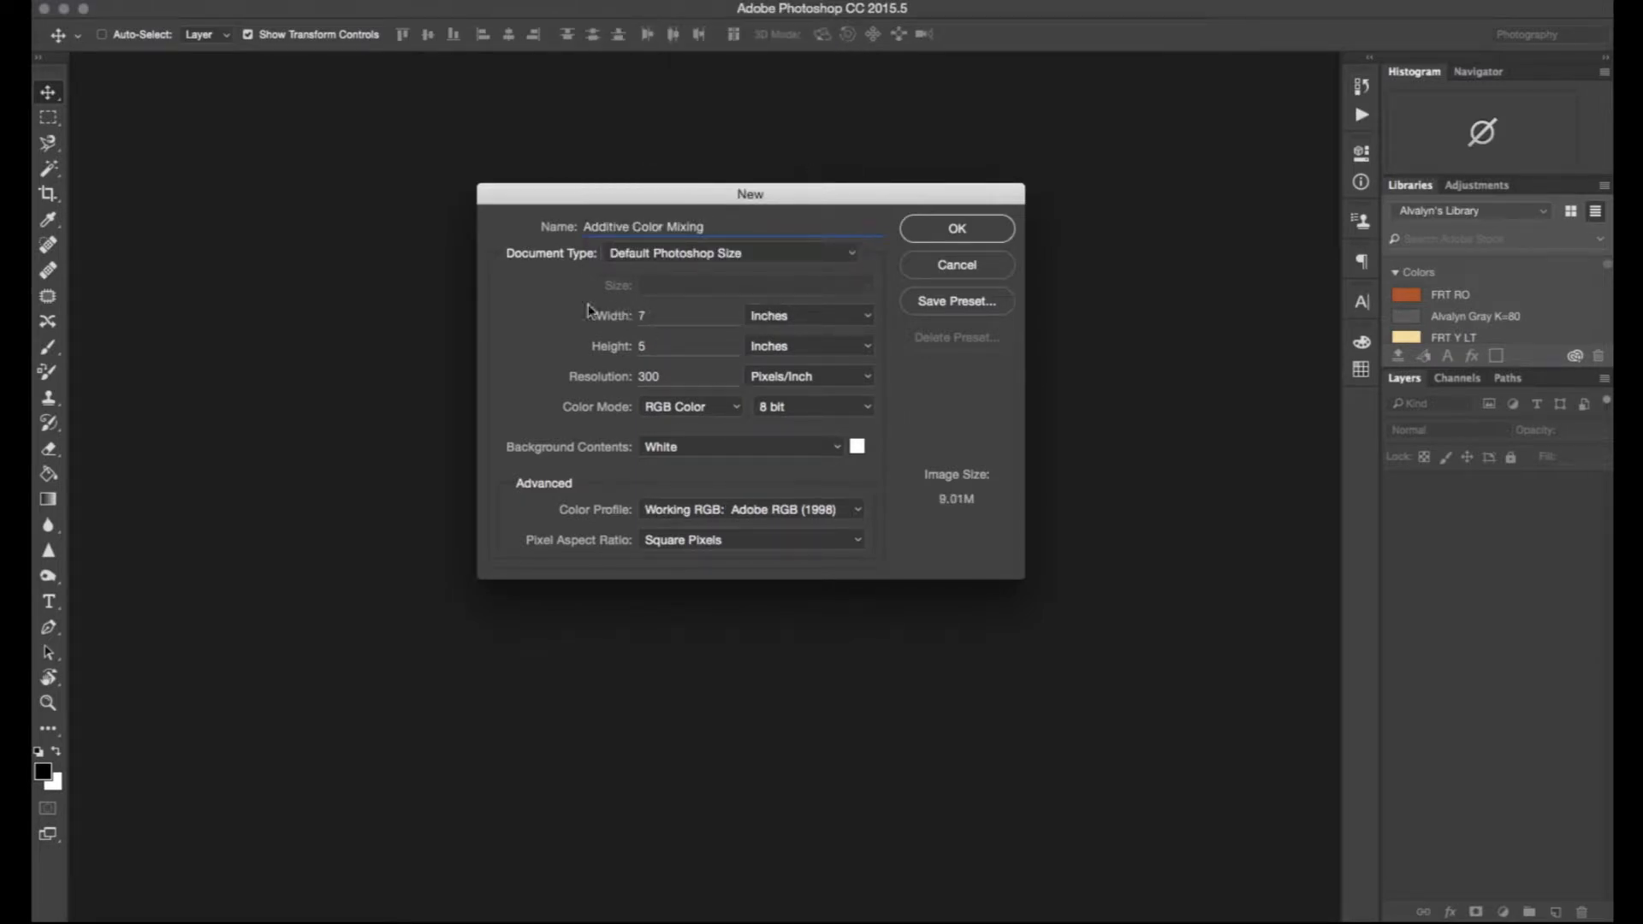
Step: Set the new document's width and height units to pixels and its RGB bit depth to 16 bit
left_click(807, 321)
left_click(779, 301)
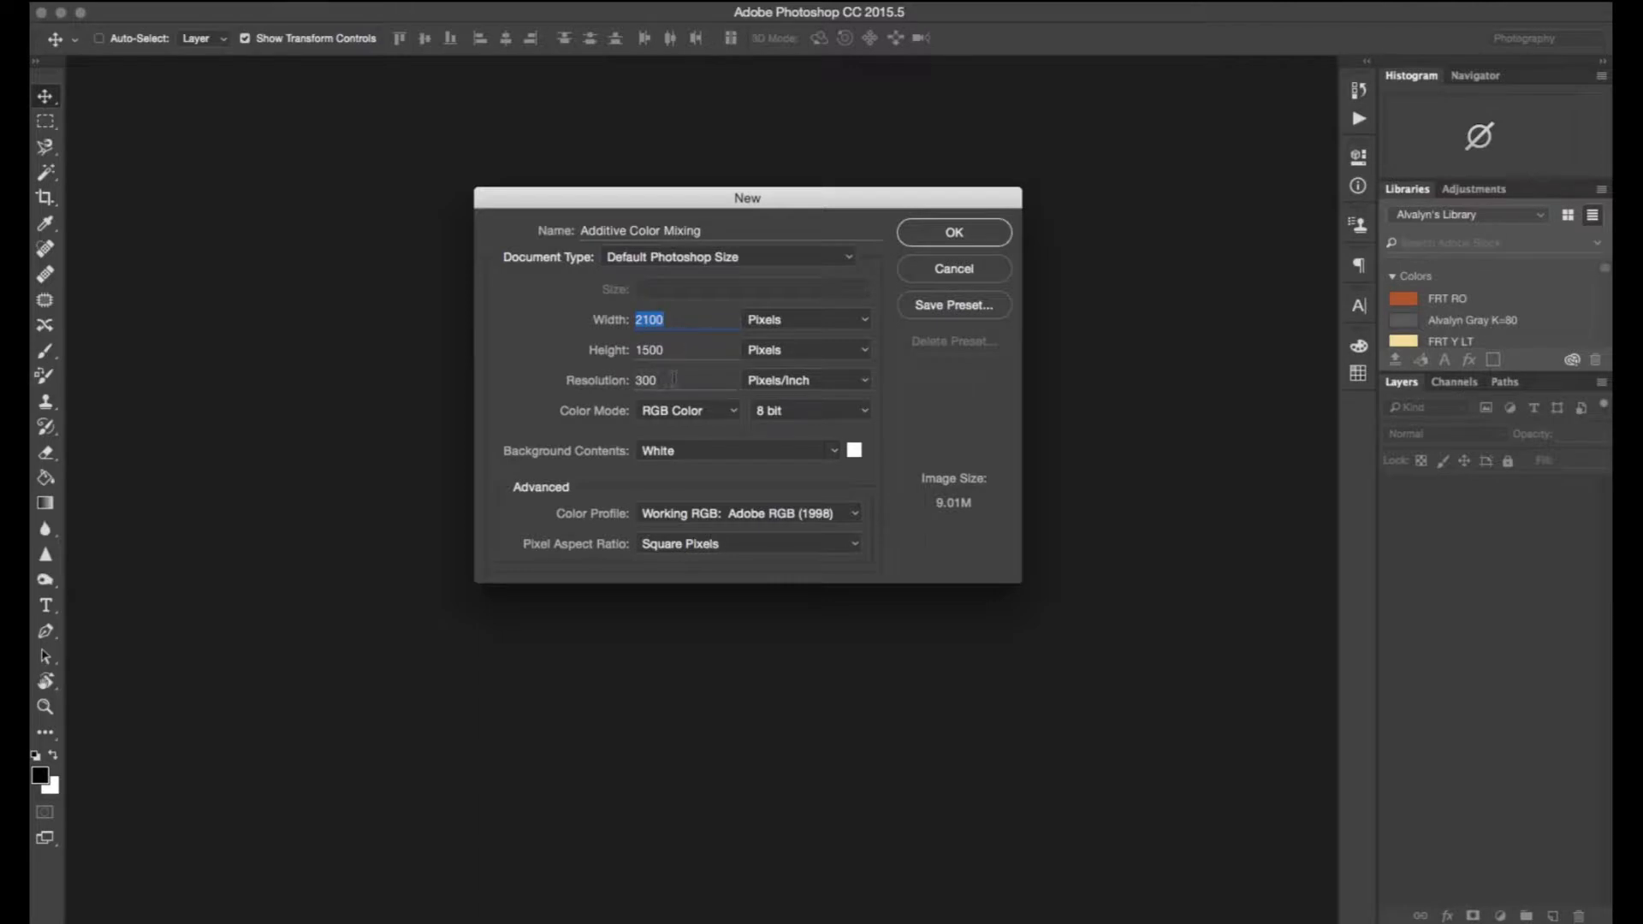
left_click(735, 412)
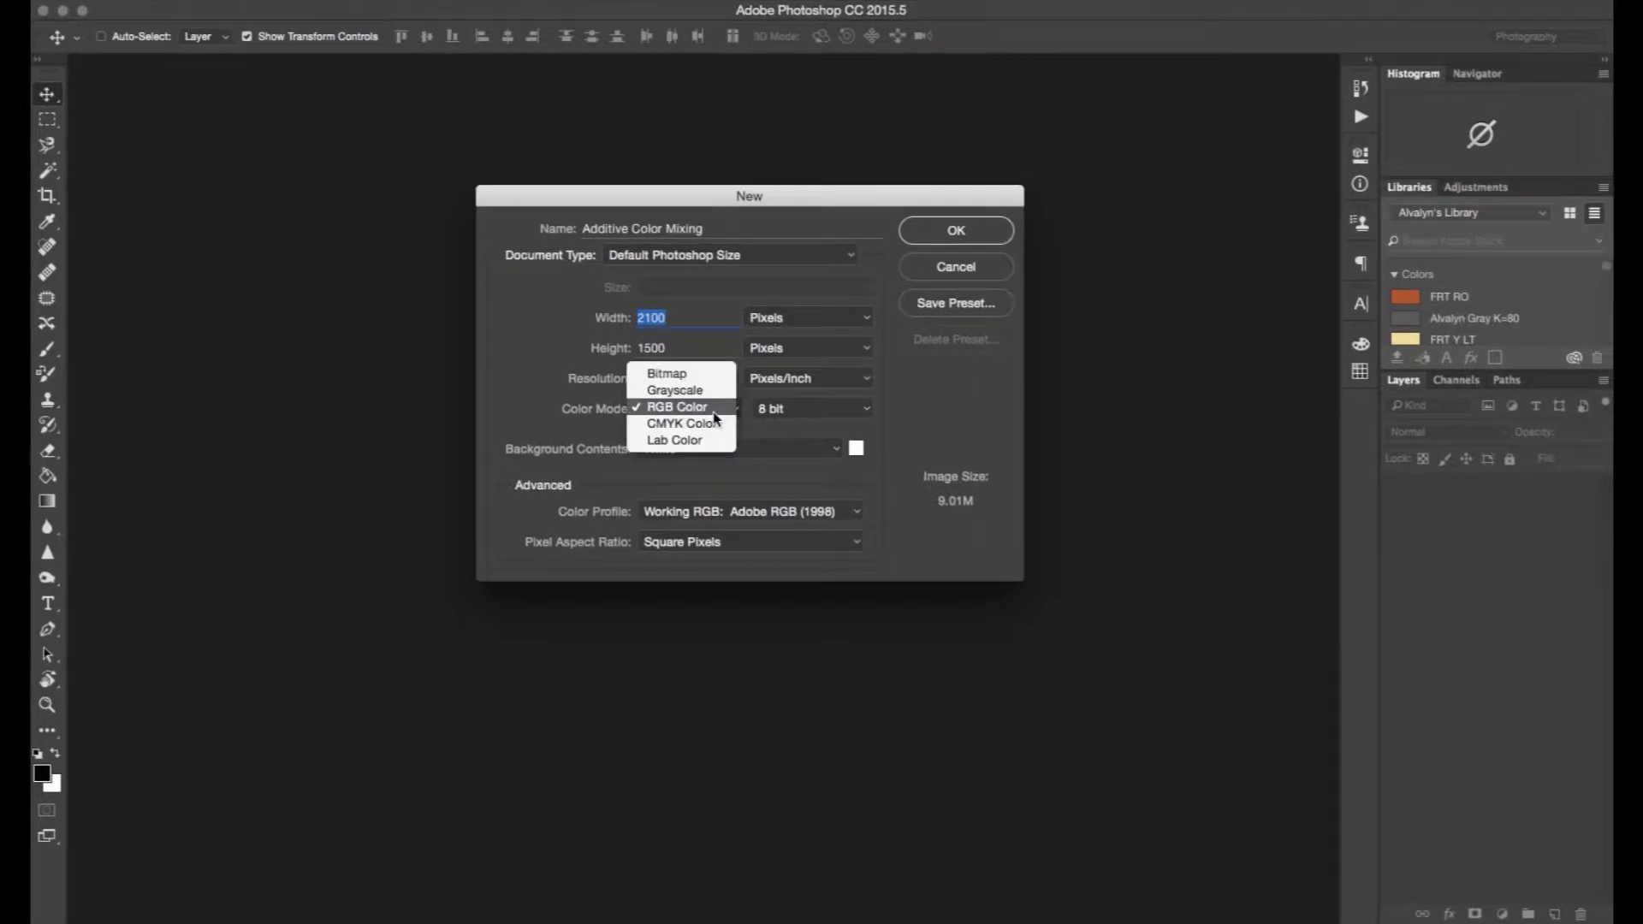
left_click(891, 409)
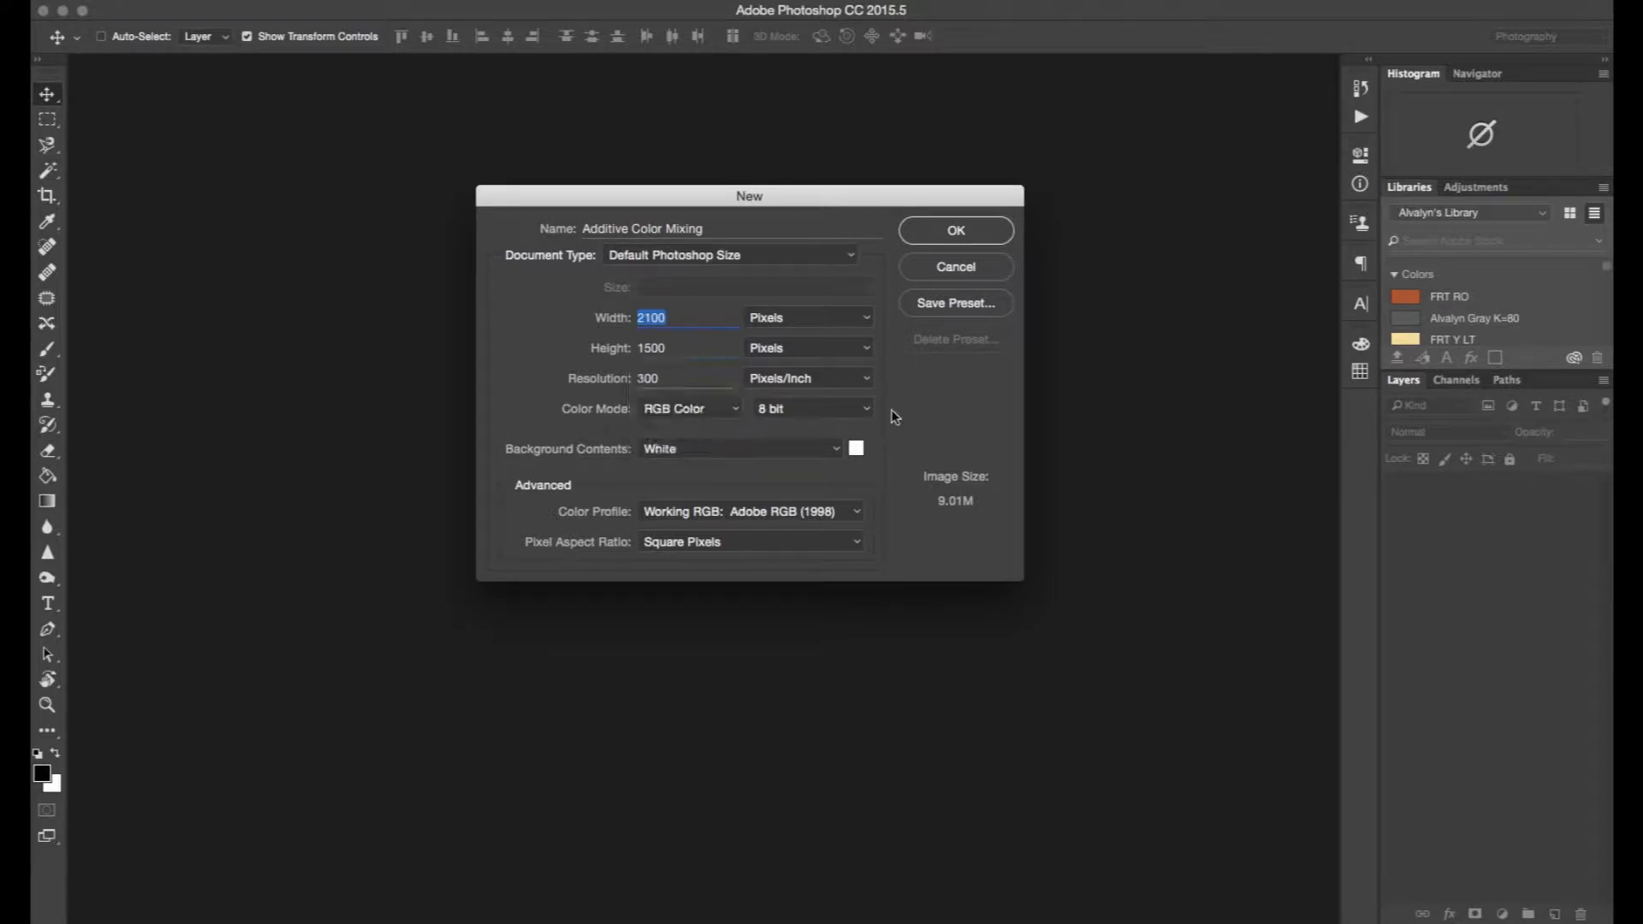
left_click(870, 408)
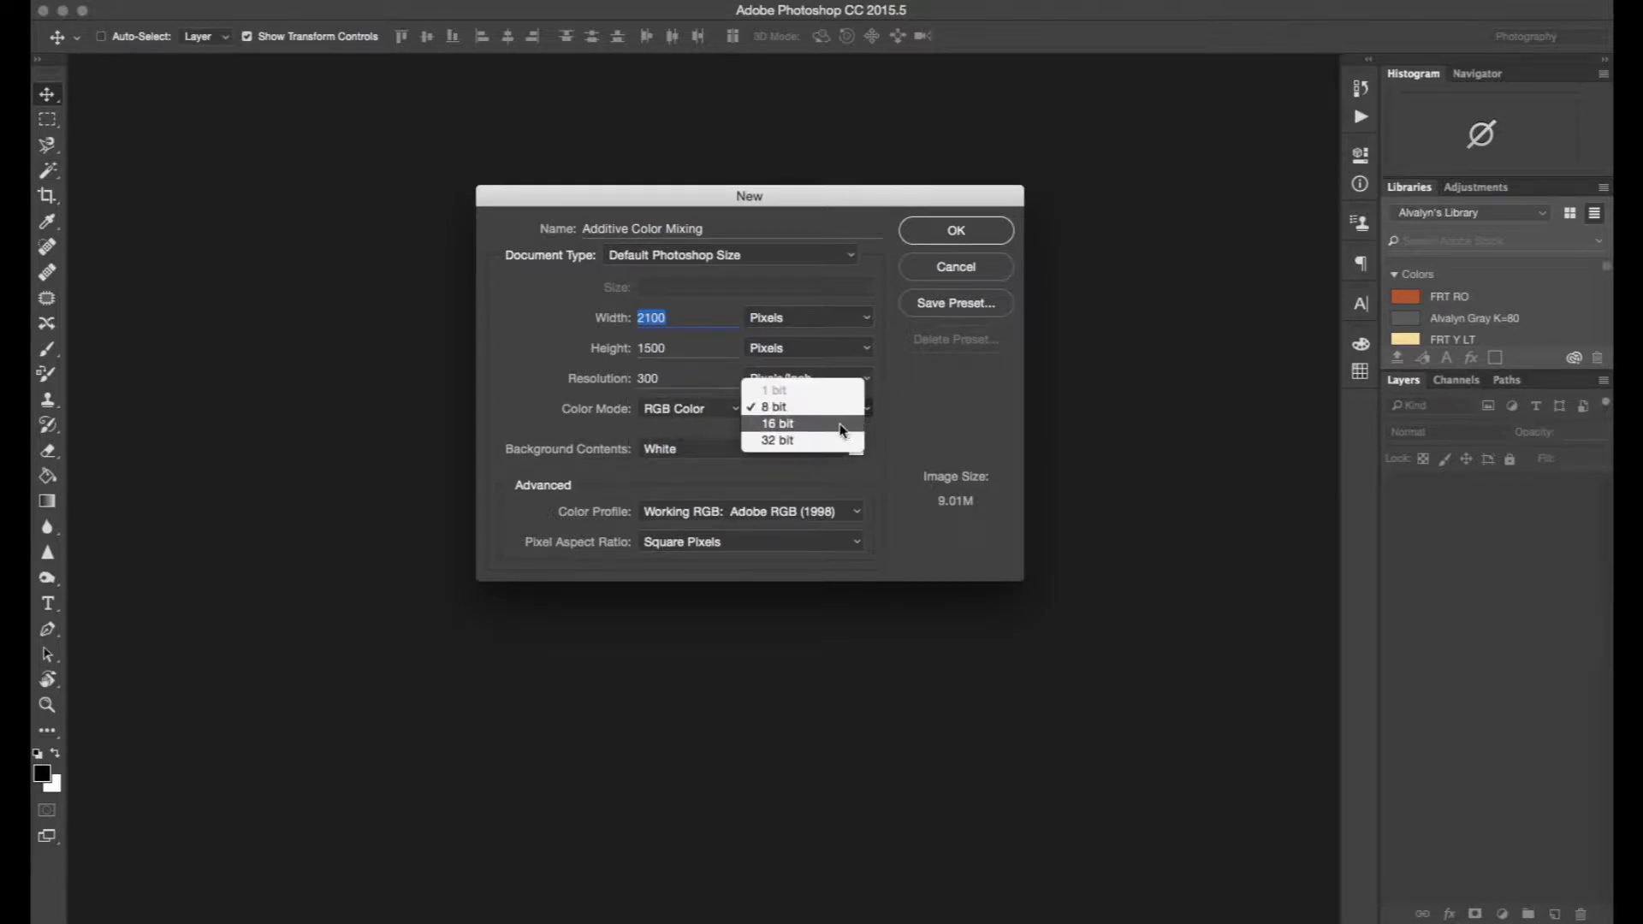
left_click(841, 426)
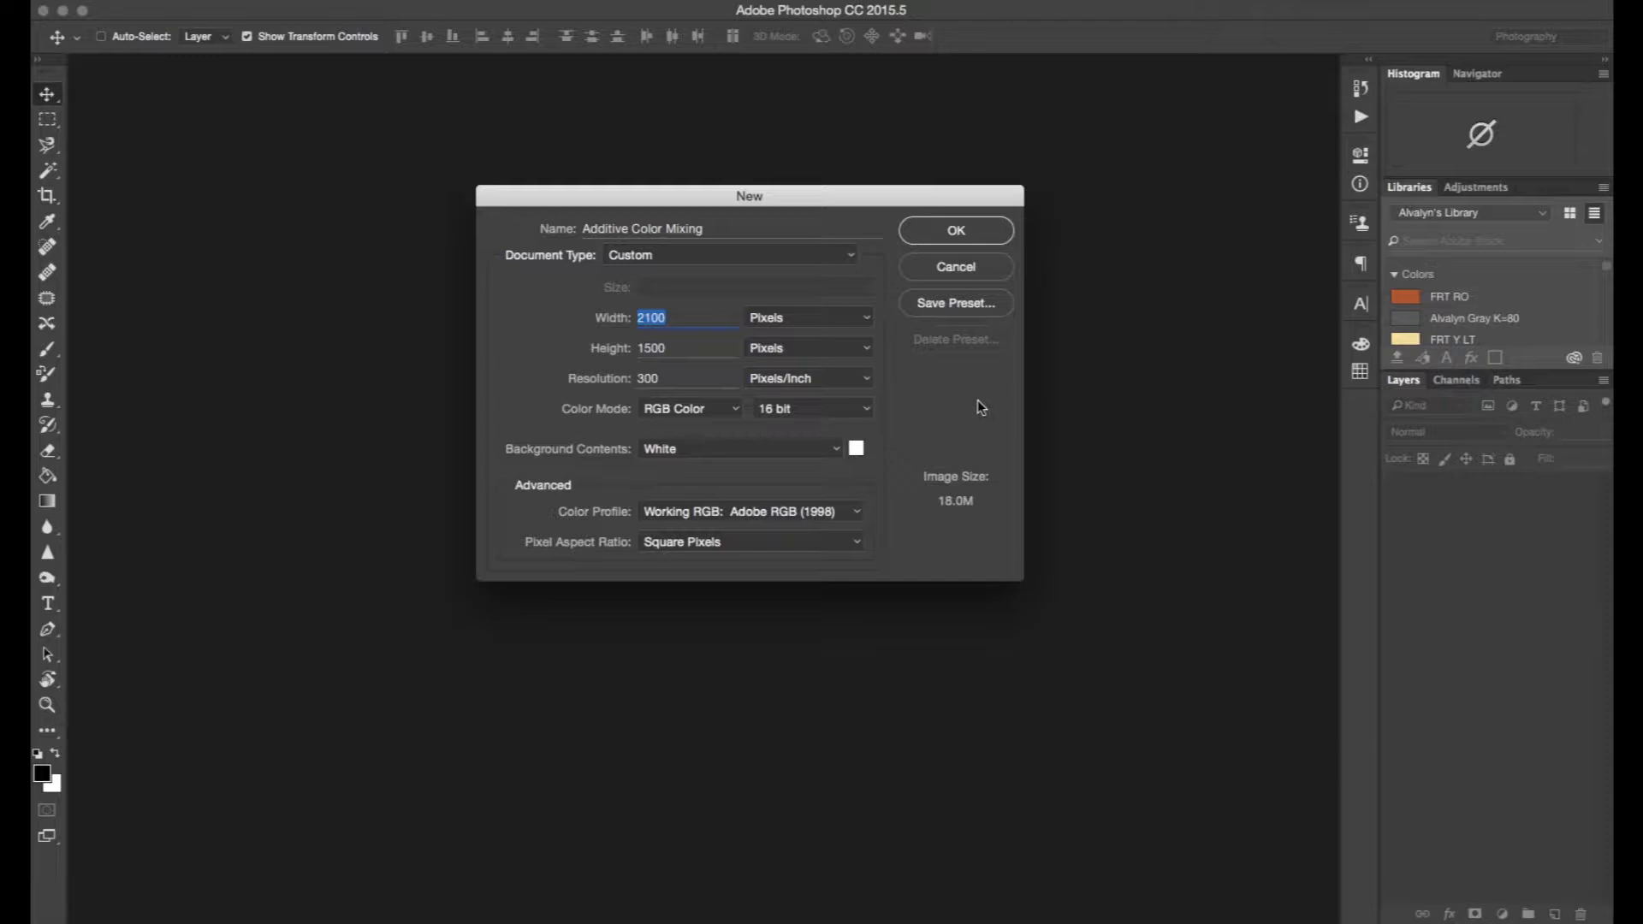
Step: Give the new document a custom gray background color, #7f787b, and create it
left_click(838, 450)
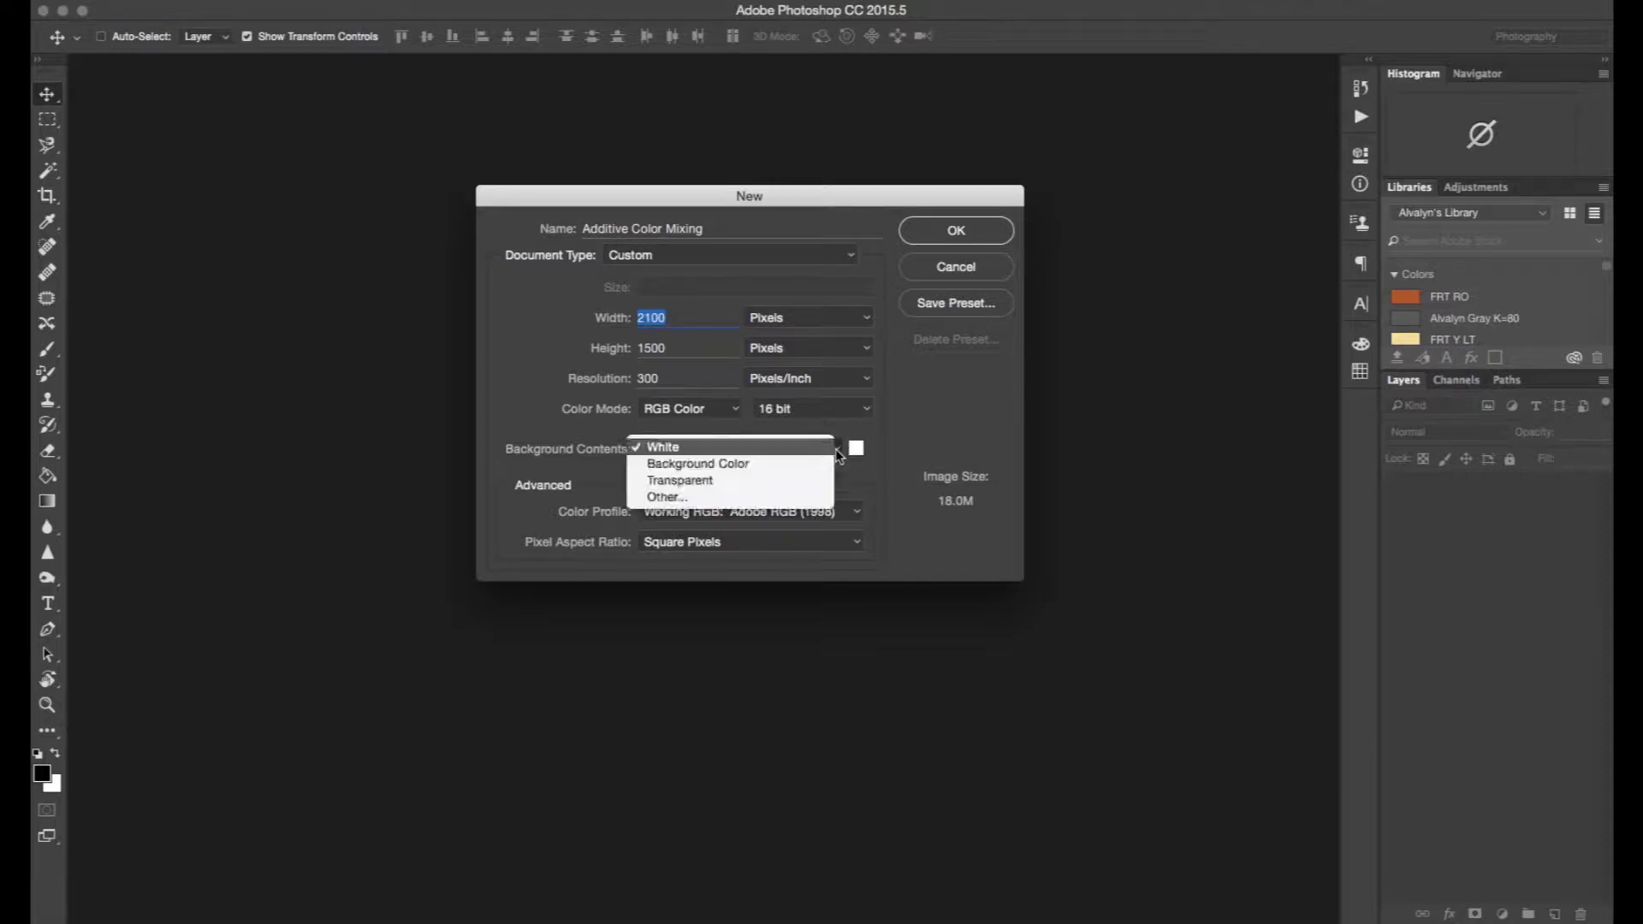
left_click(846, 461)
left_click(856, 444)
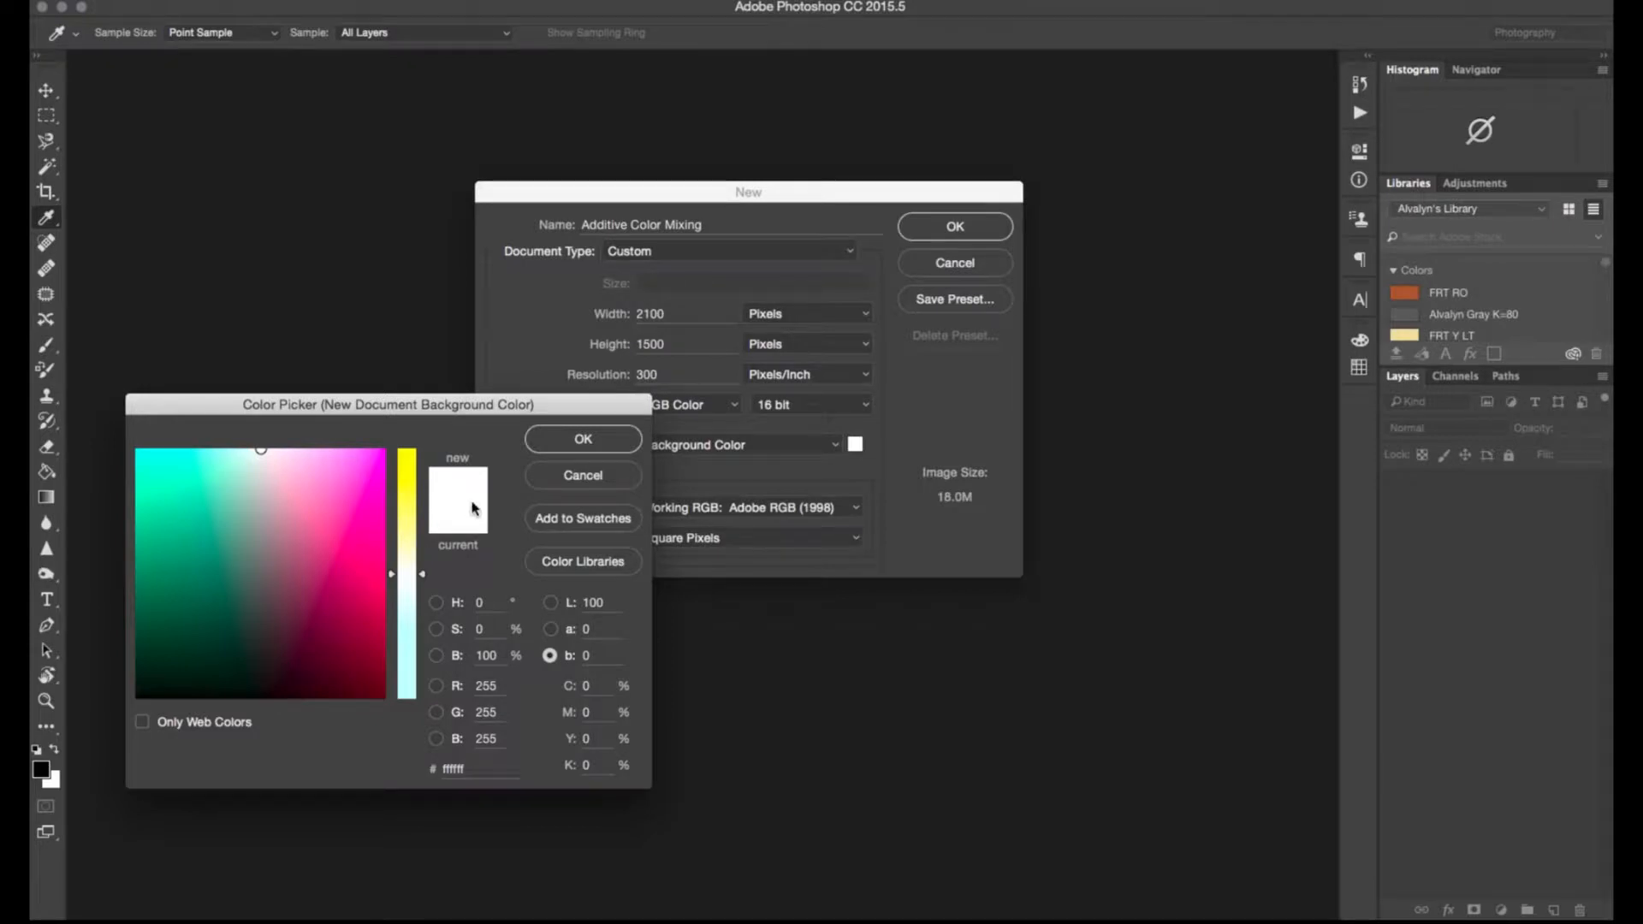
left_click(269, 565)
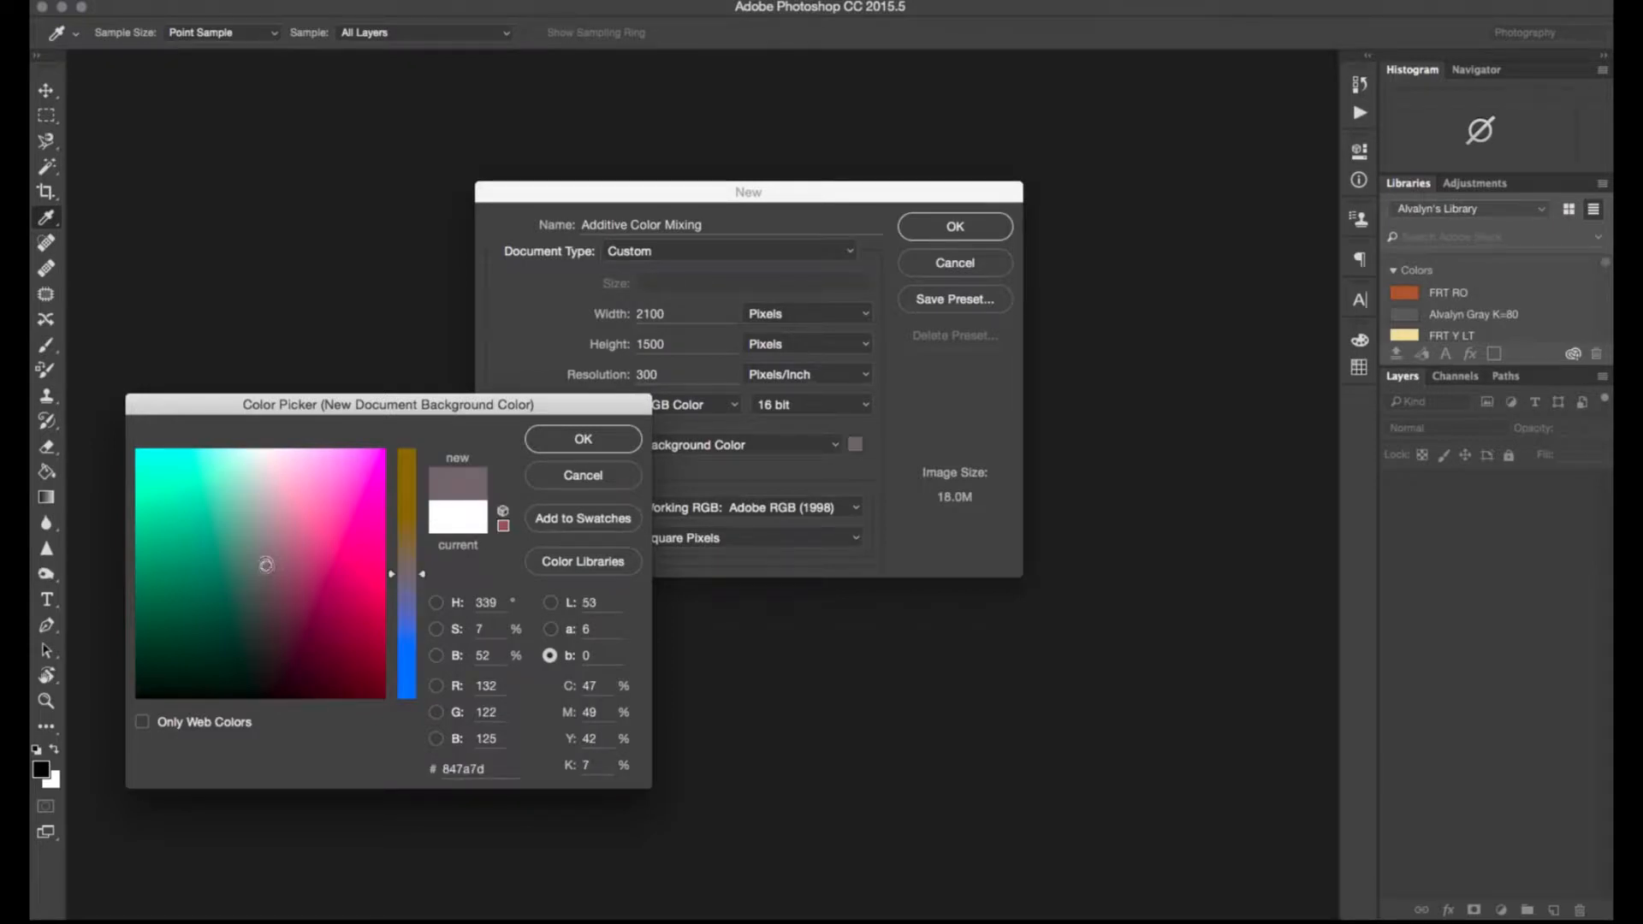
left_click(267, 569)
left_click(266, 568)
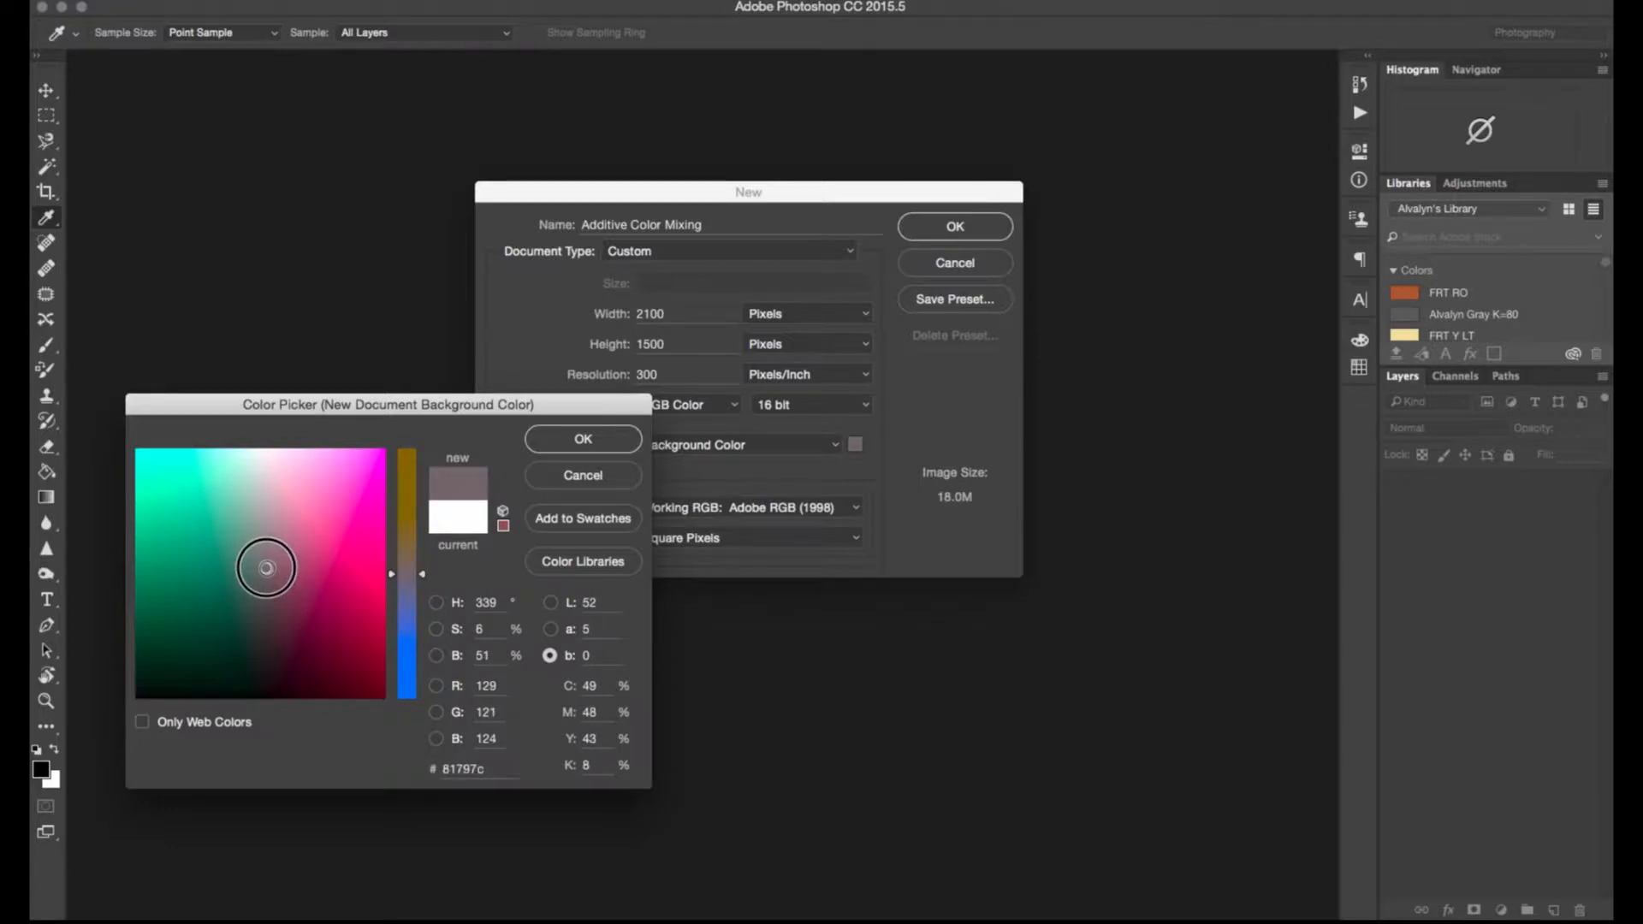
left_click(264, 569)
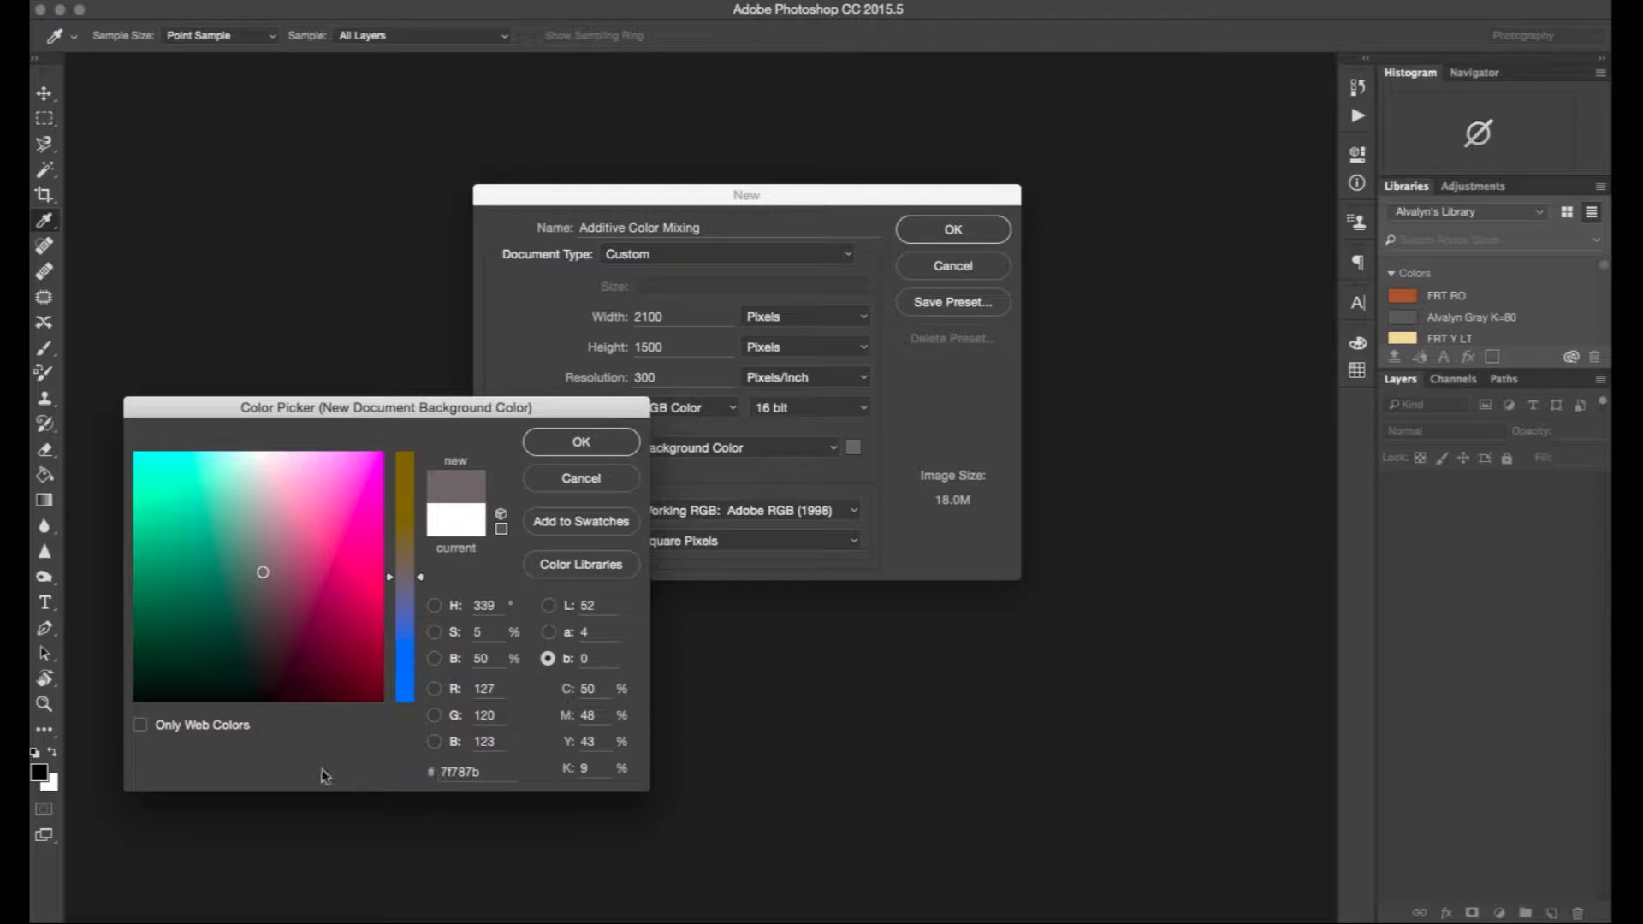
left_click(580, 443)
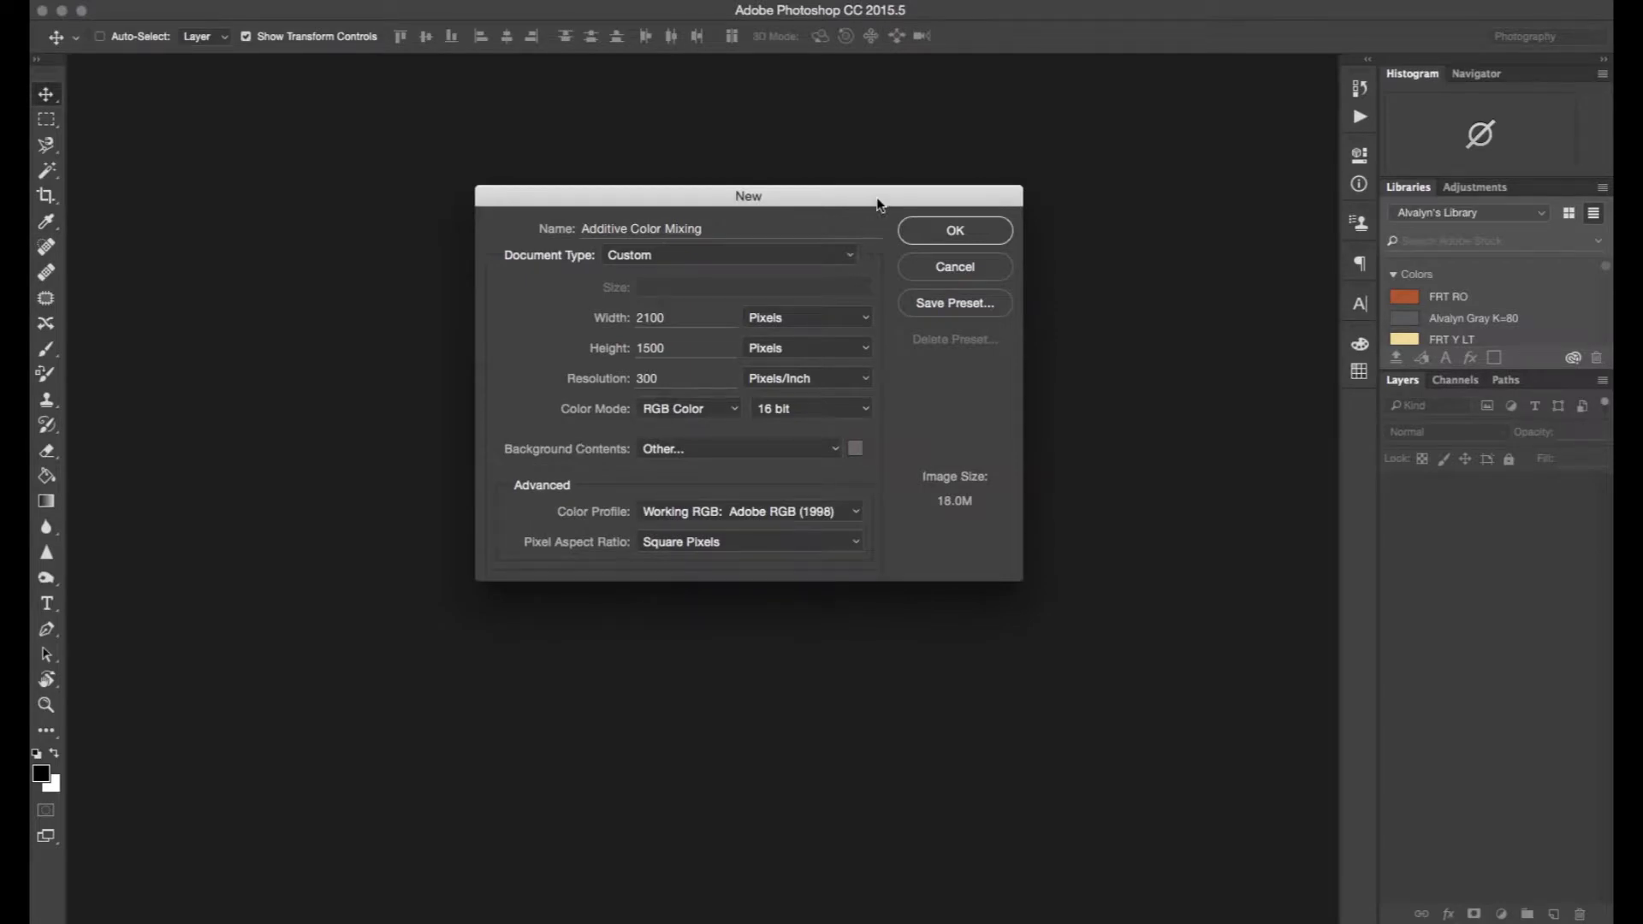
left_click(955, 232)
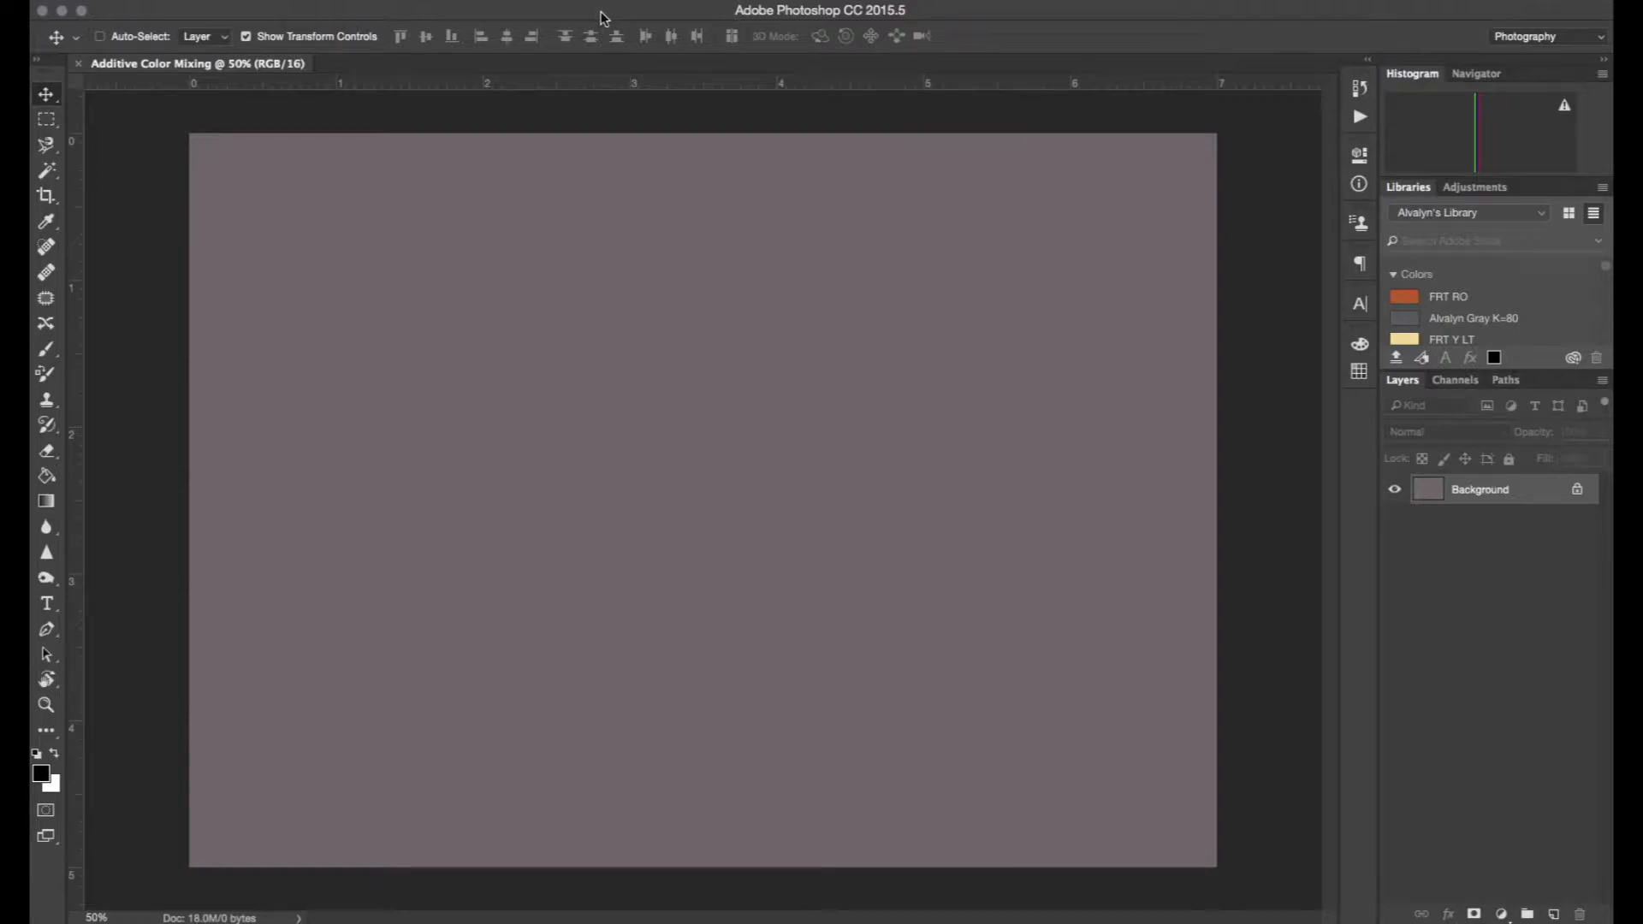
Step: Open DigitalColor-Hue-Circle-Template.pdf from the Digi Color folder in Photoshop, importing its single page with the default options
key("super+o")
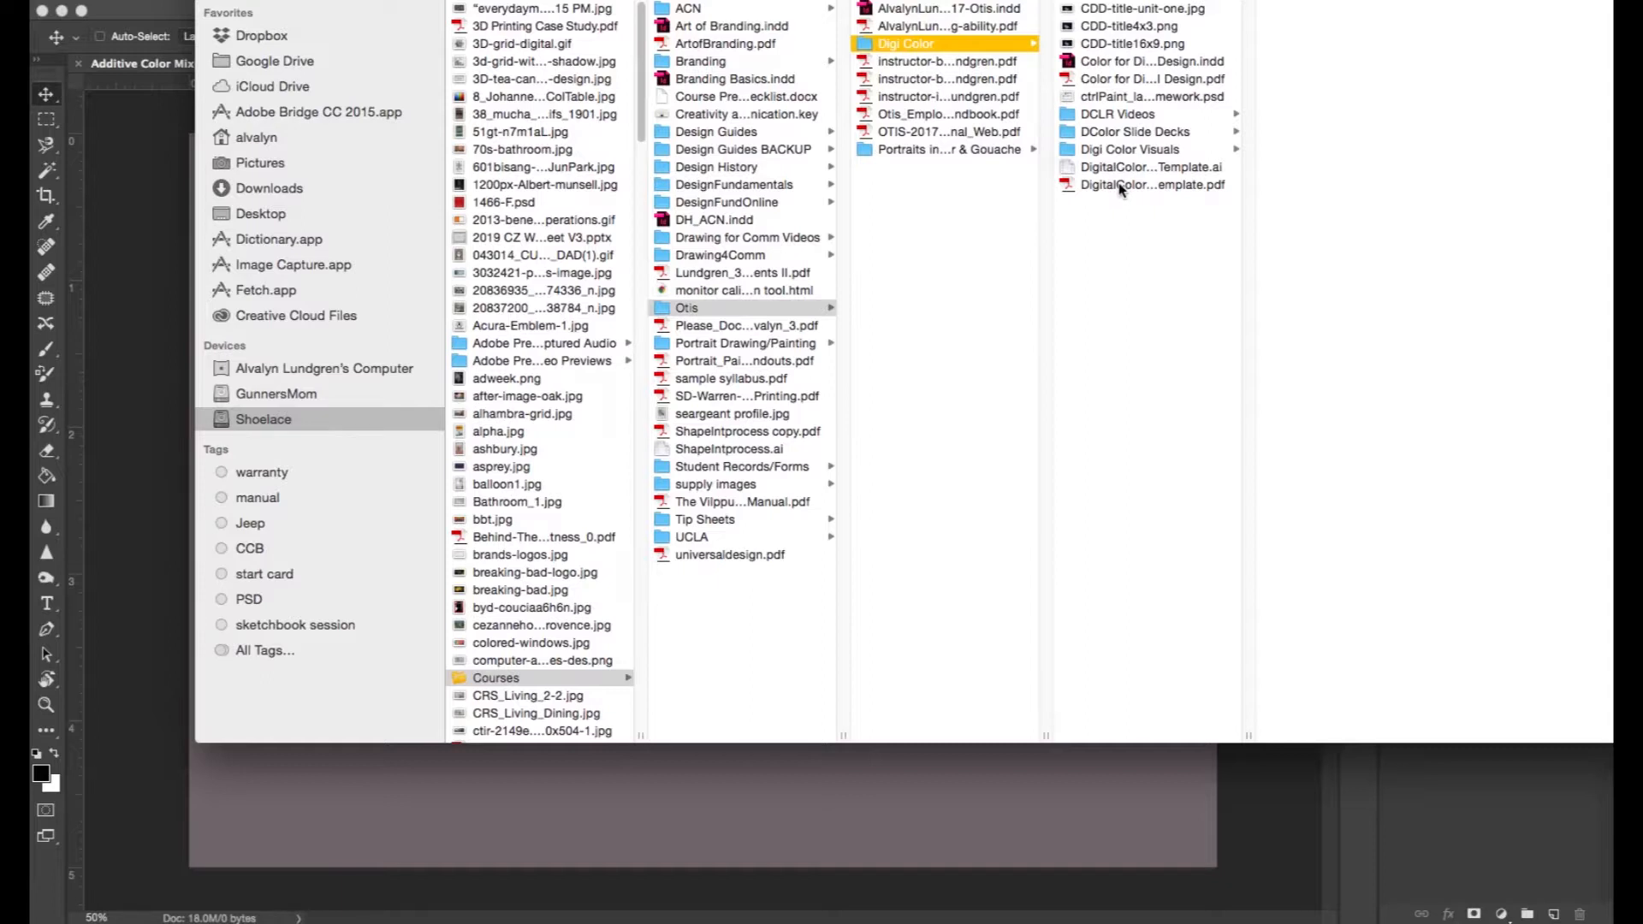
right_click(1068, 189)
mouse_move(1097, 211)
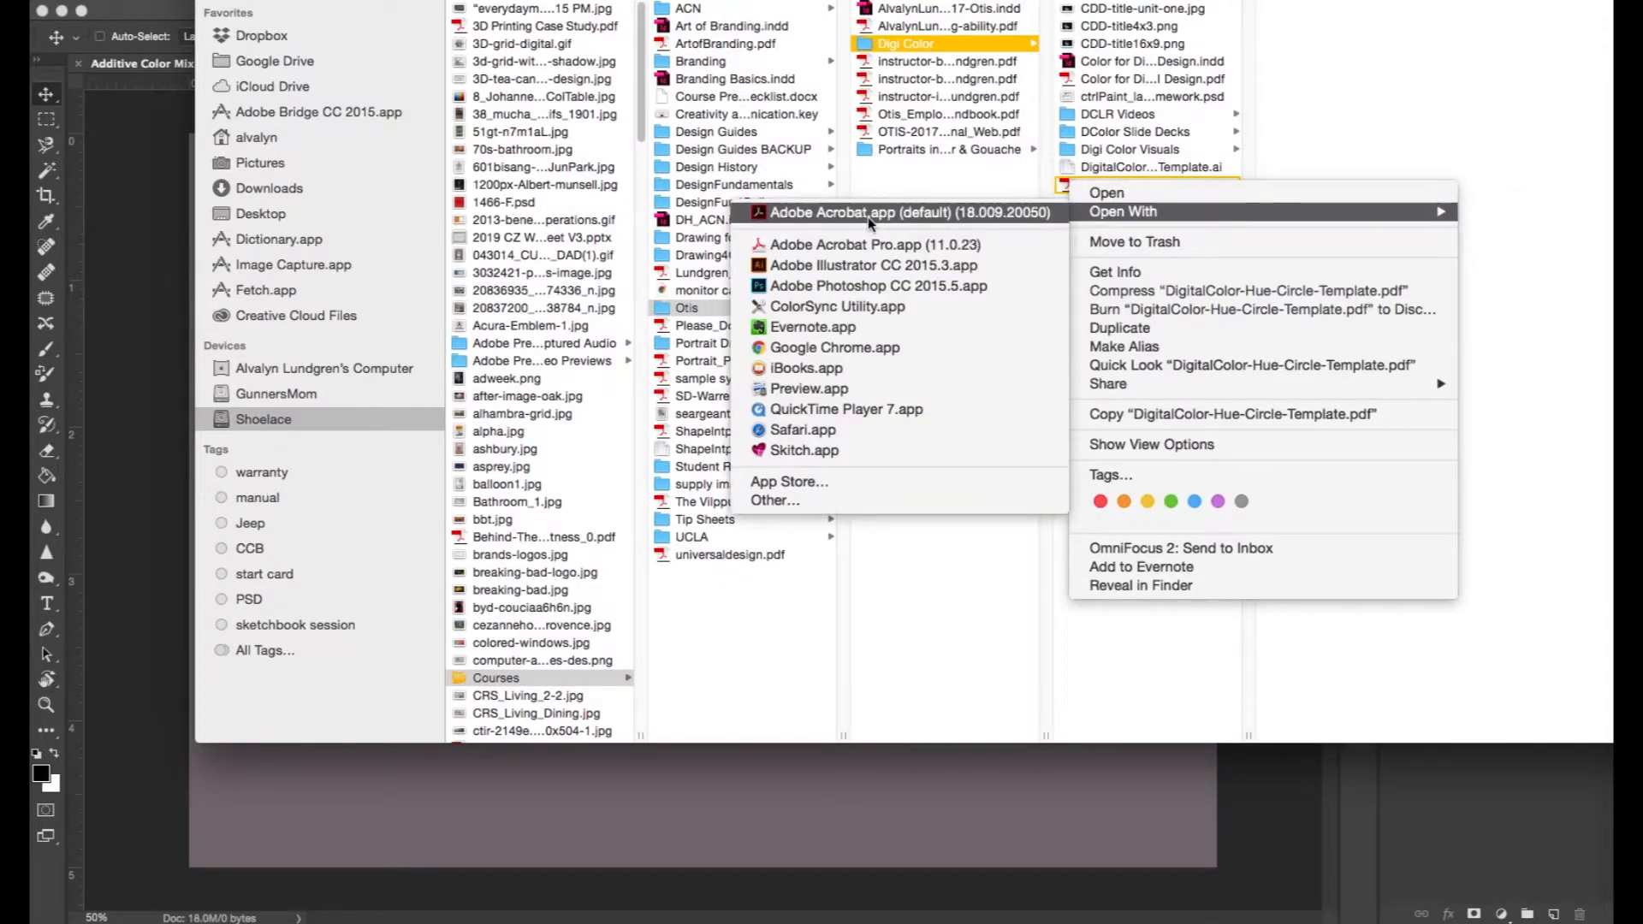
left_click(842, 286)
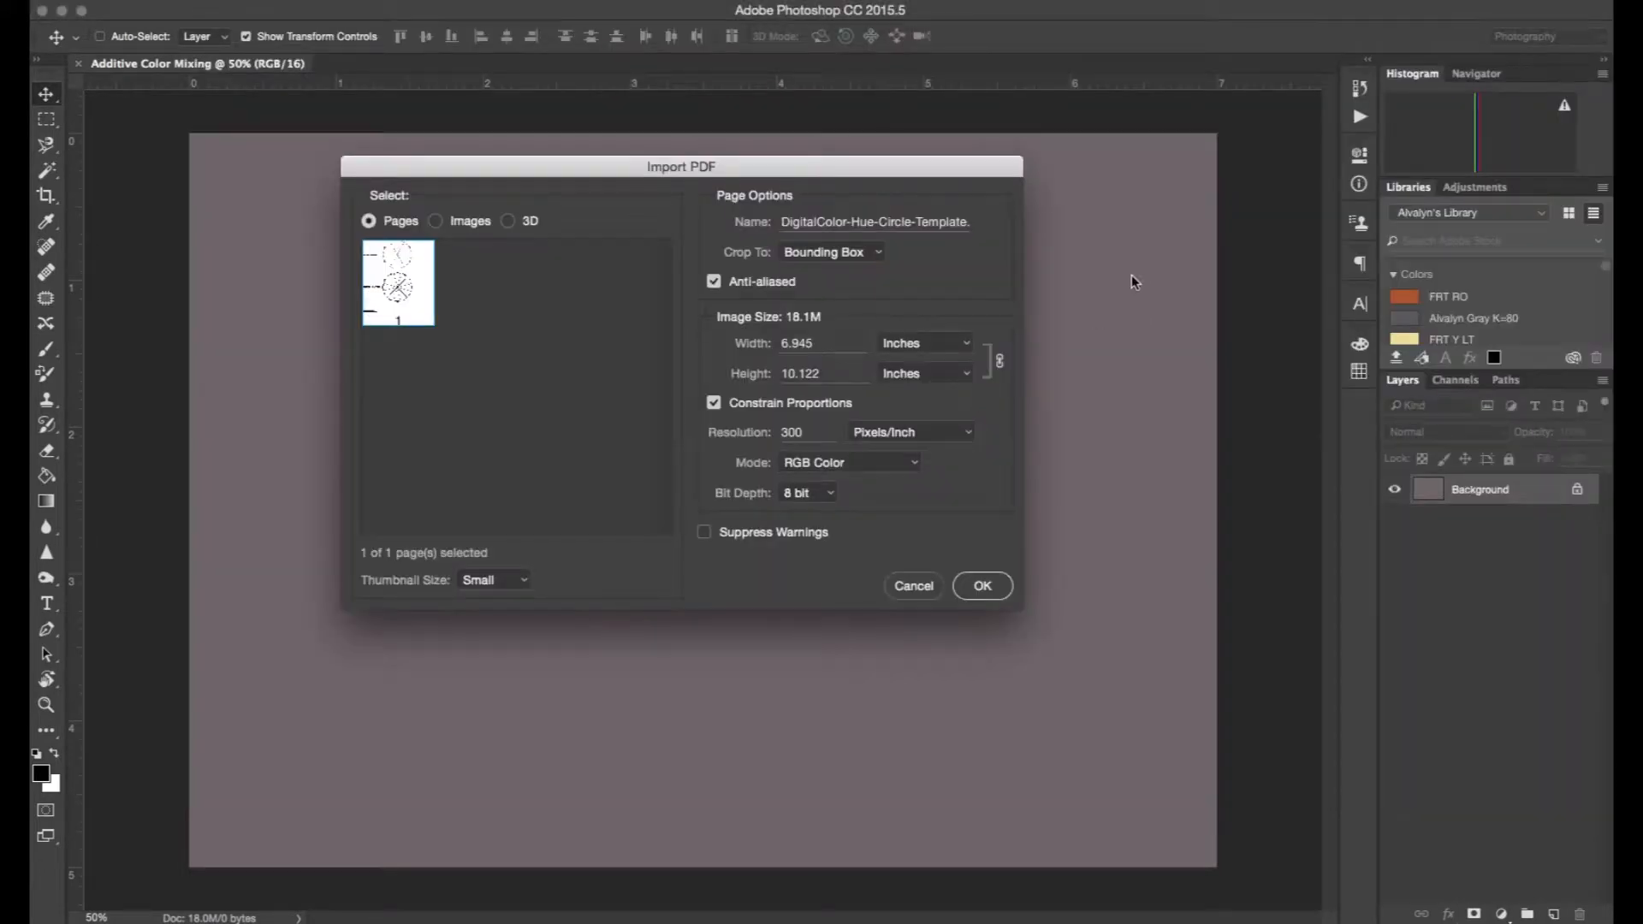
left_click(983, 589)
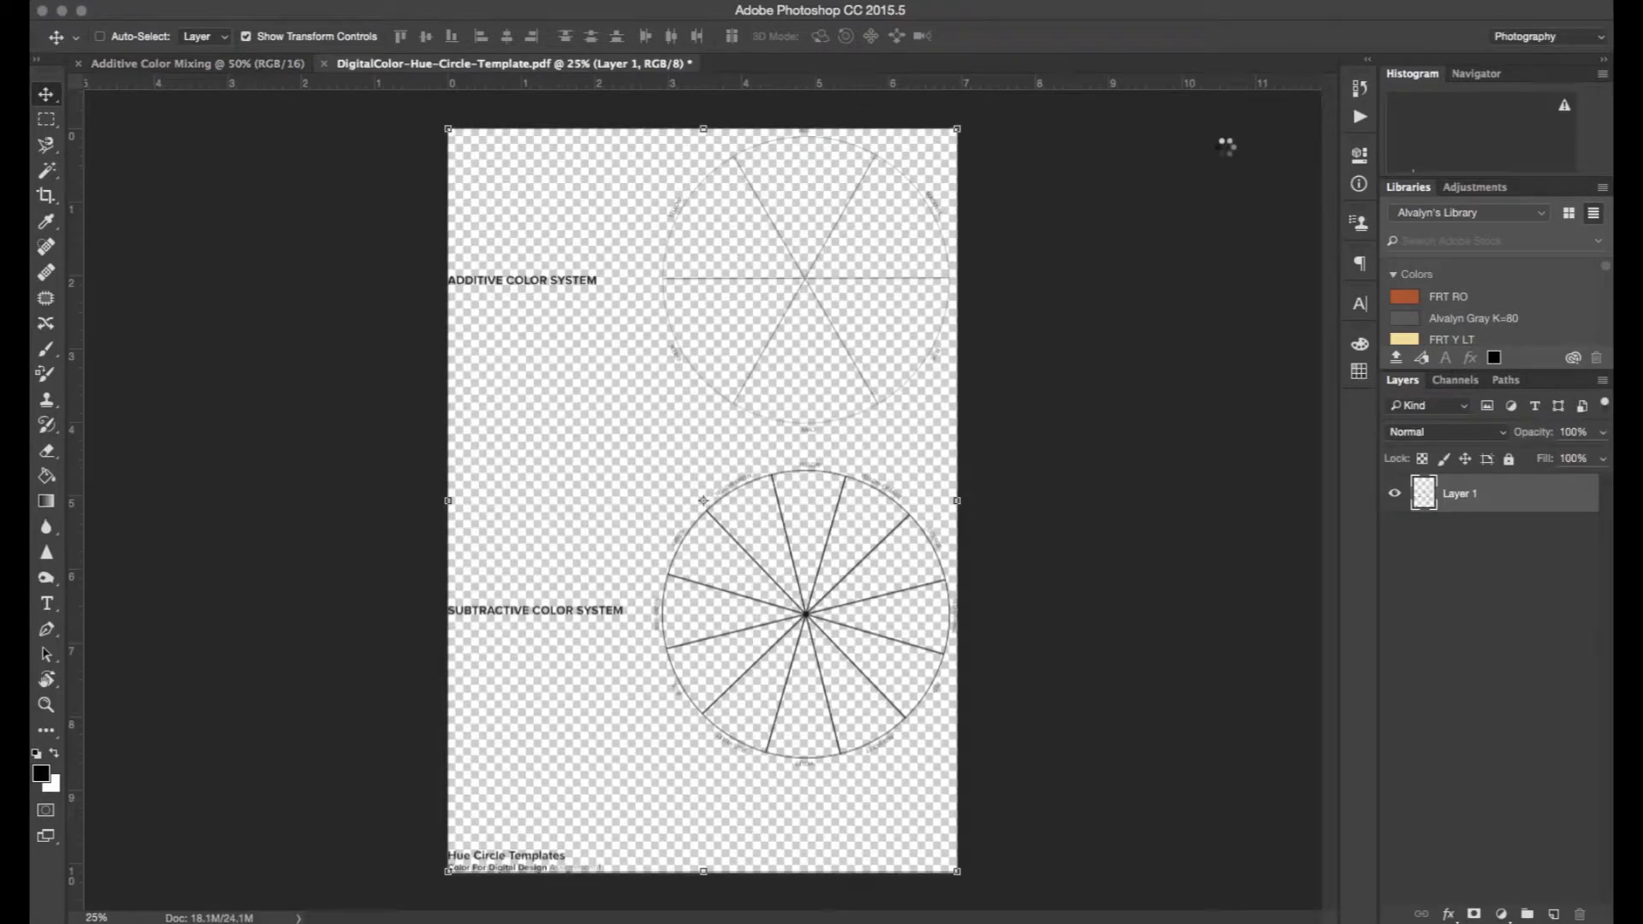
Step: Copy the additive color system circle with its labels from the template and paste it into the Additive Color Mixing document
left_click(46, 119)
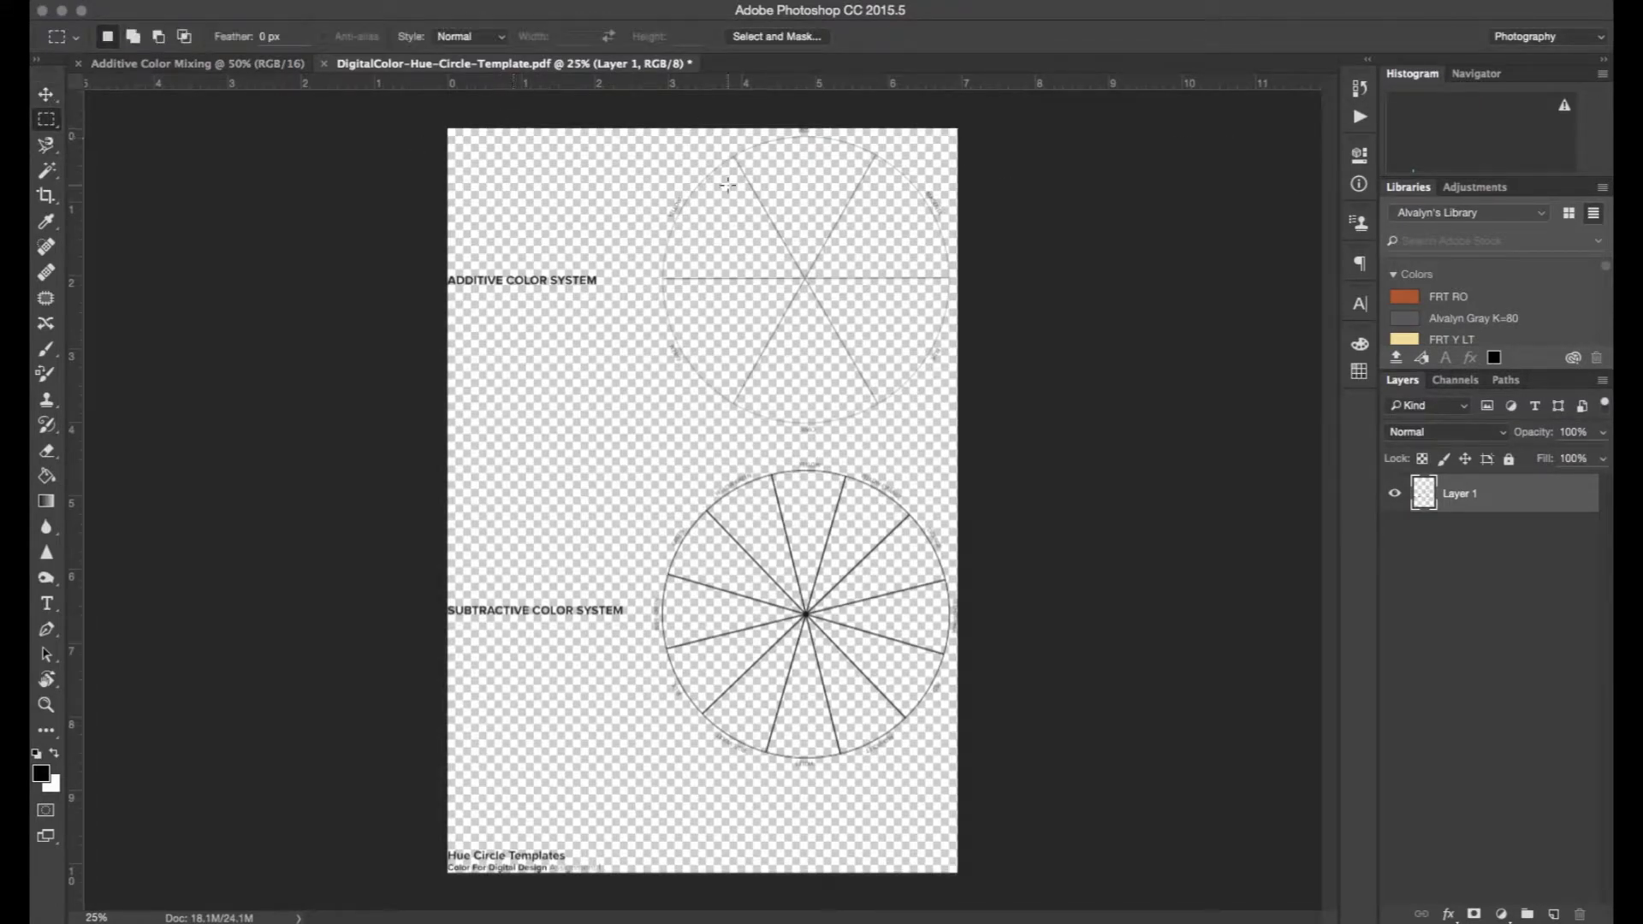
left_click_drag(651, 129, 958, 446)
left_click(255, 67)
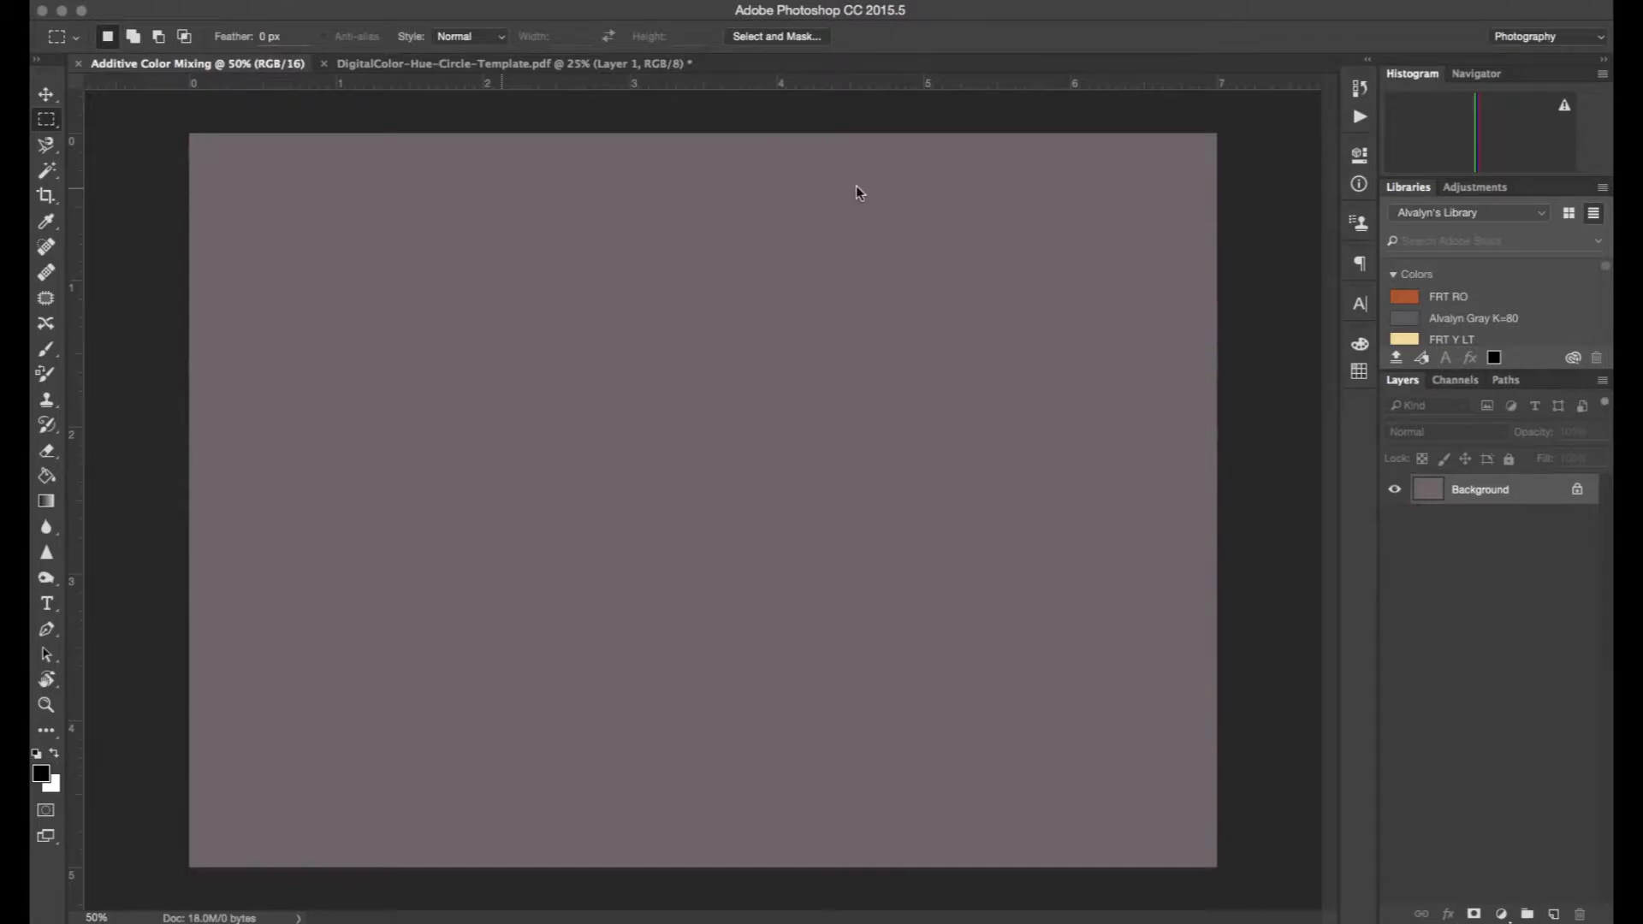
key("super+v")
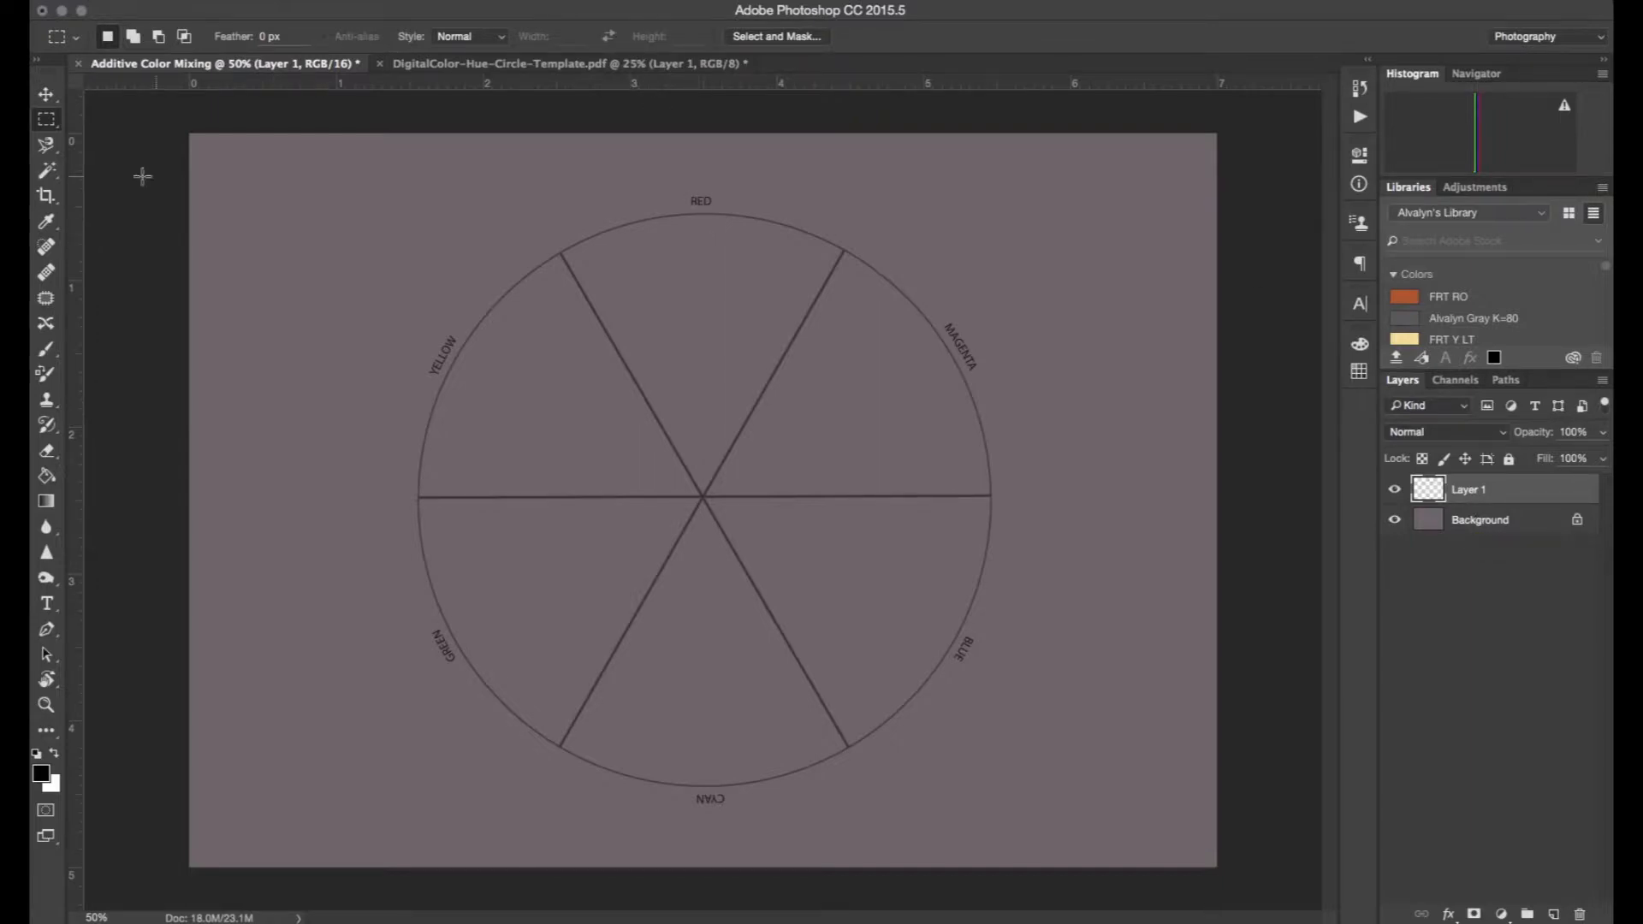
left_click(43, 96)
left_click(691, 266)
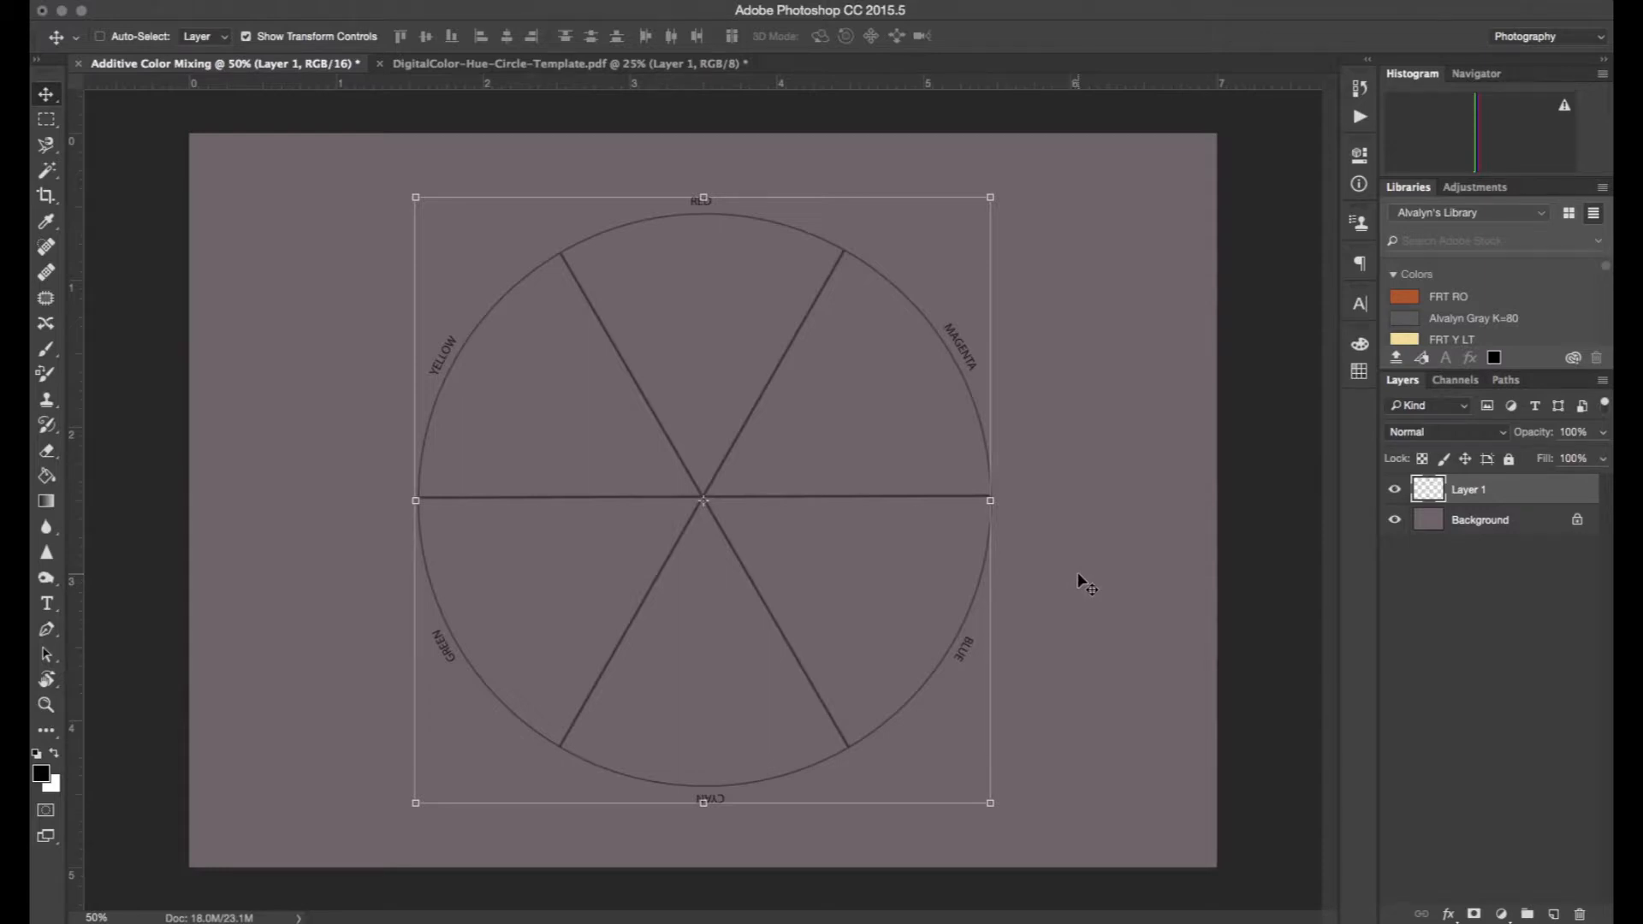
Step: Set the foreground color to R 255, G 0, B 0 and fill the RED wedge of the hue circle with the Paint Bucket
left_click(41, 777)
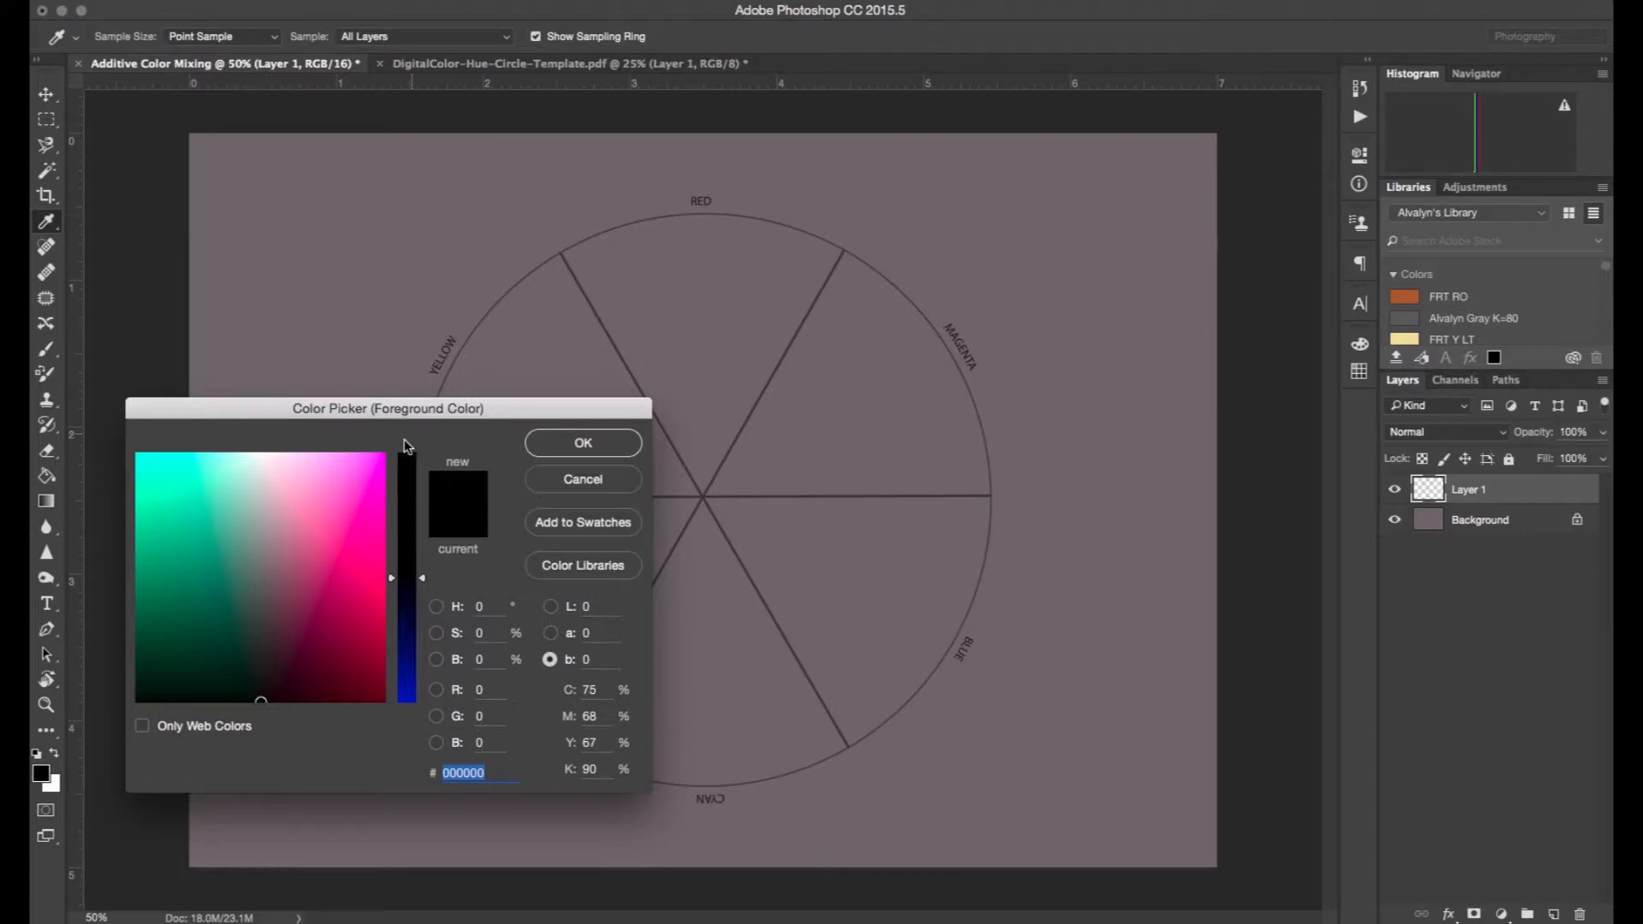
left_click(378, 574)
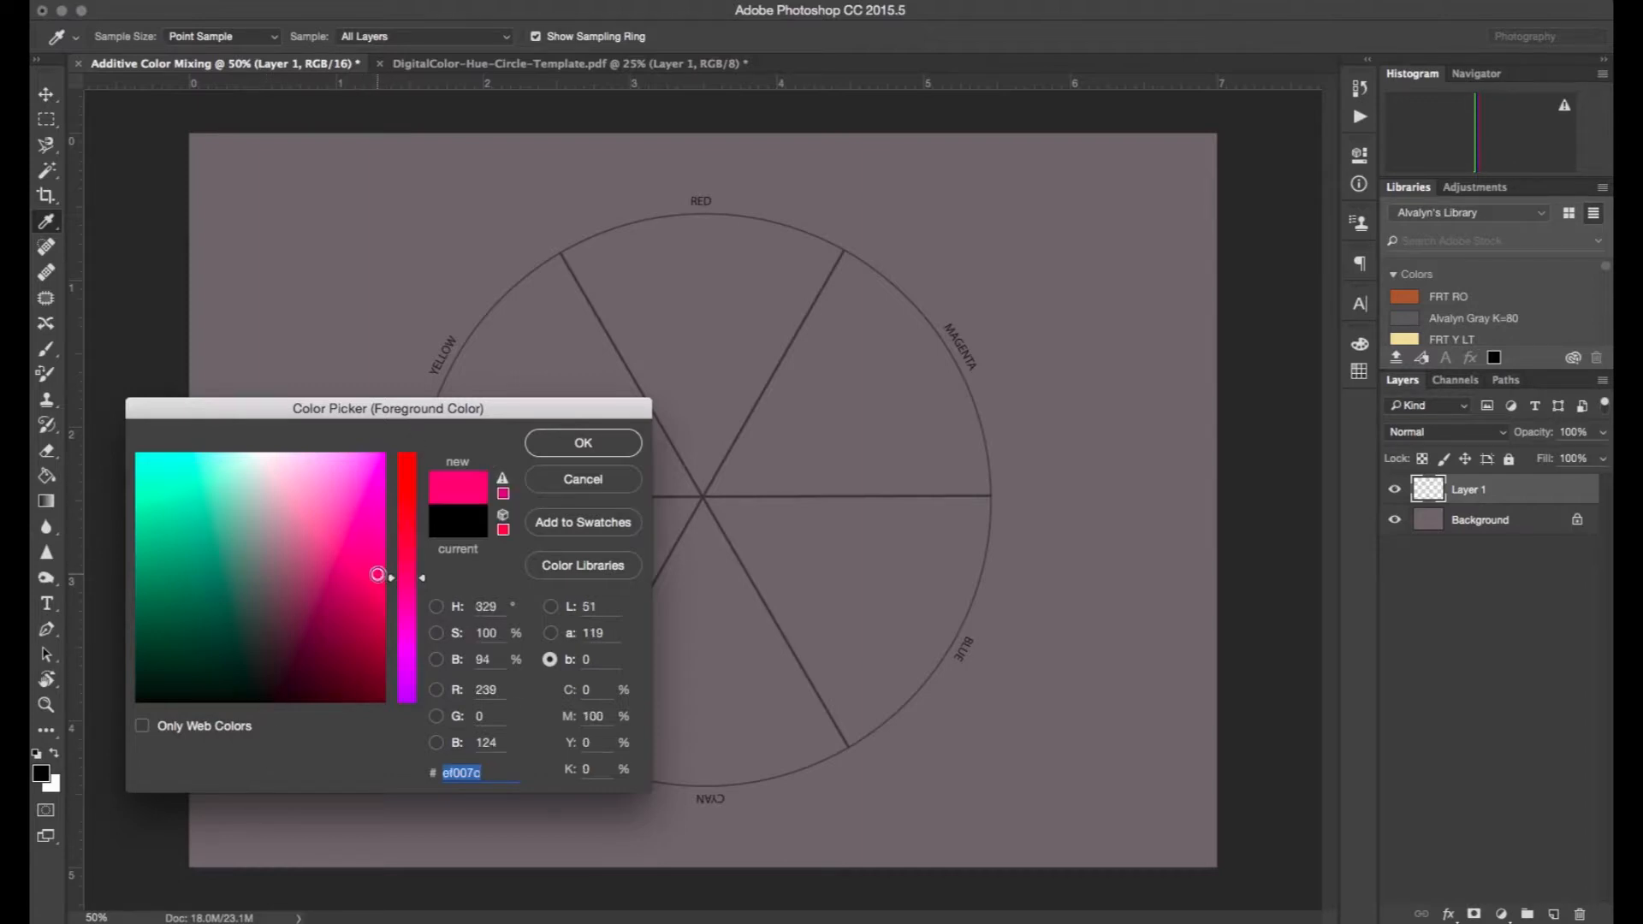
left_click(492, 689)
type("255")
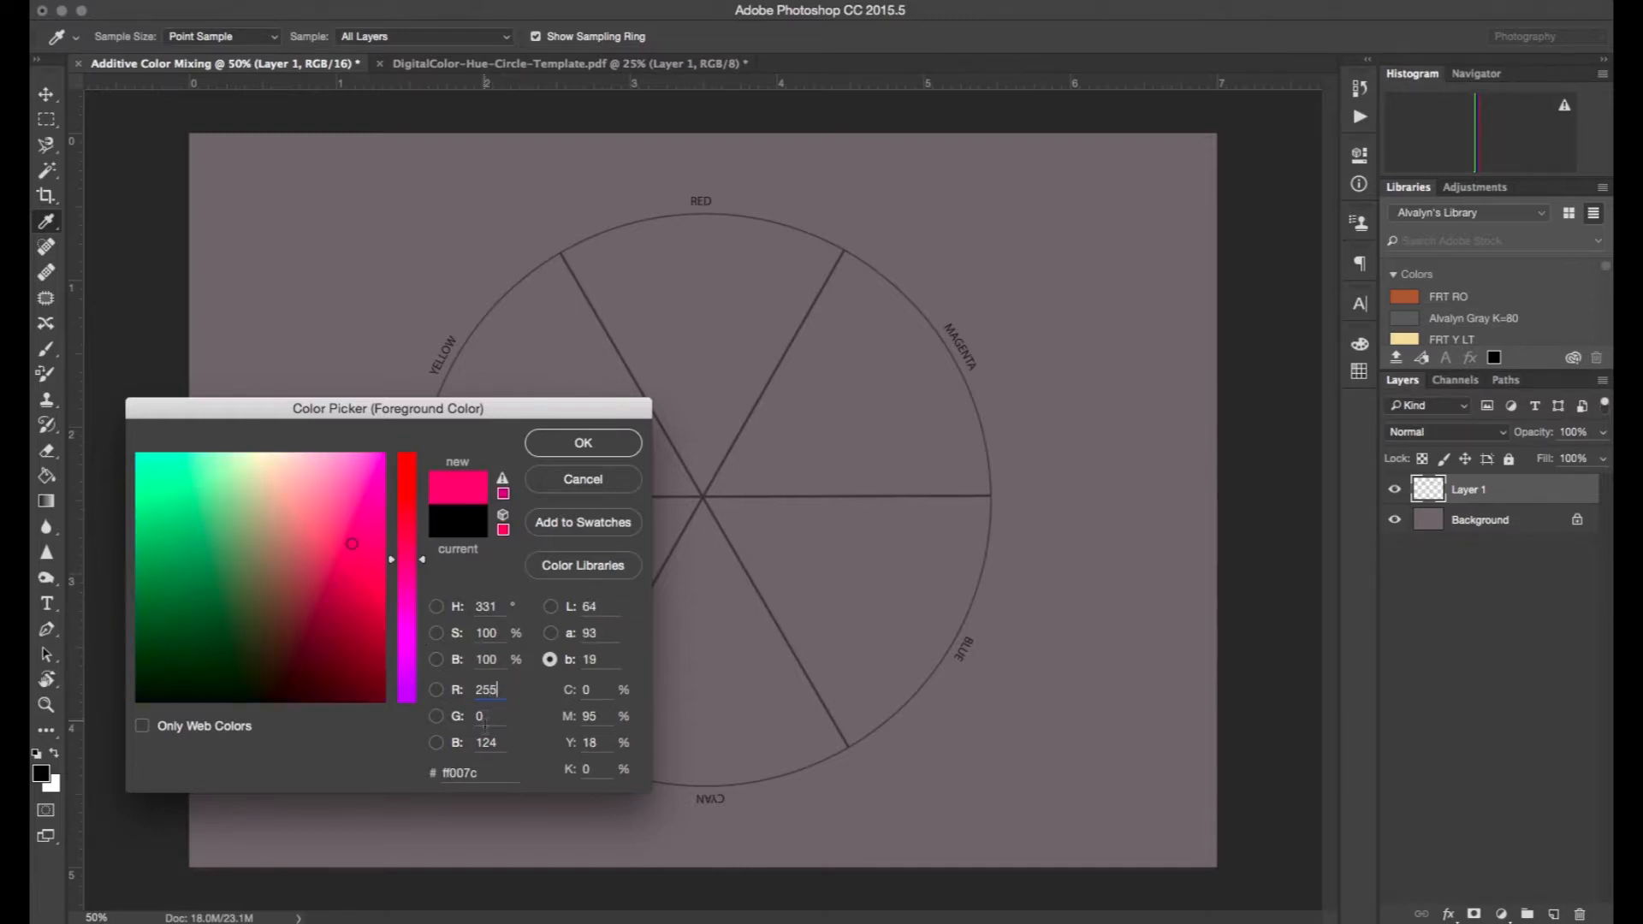
left_click_drag(500, 744, 462, 744)
type("0")
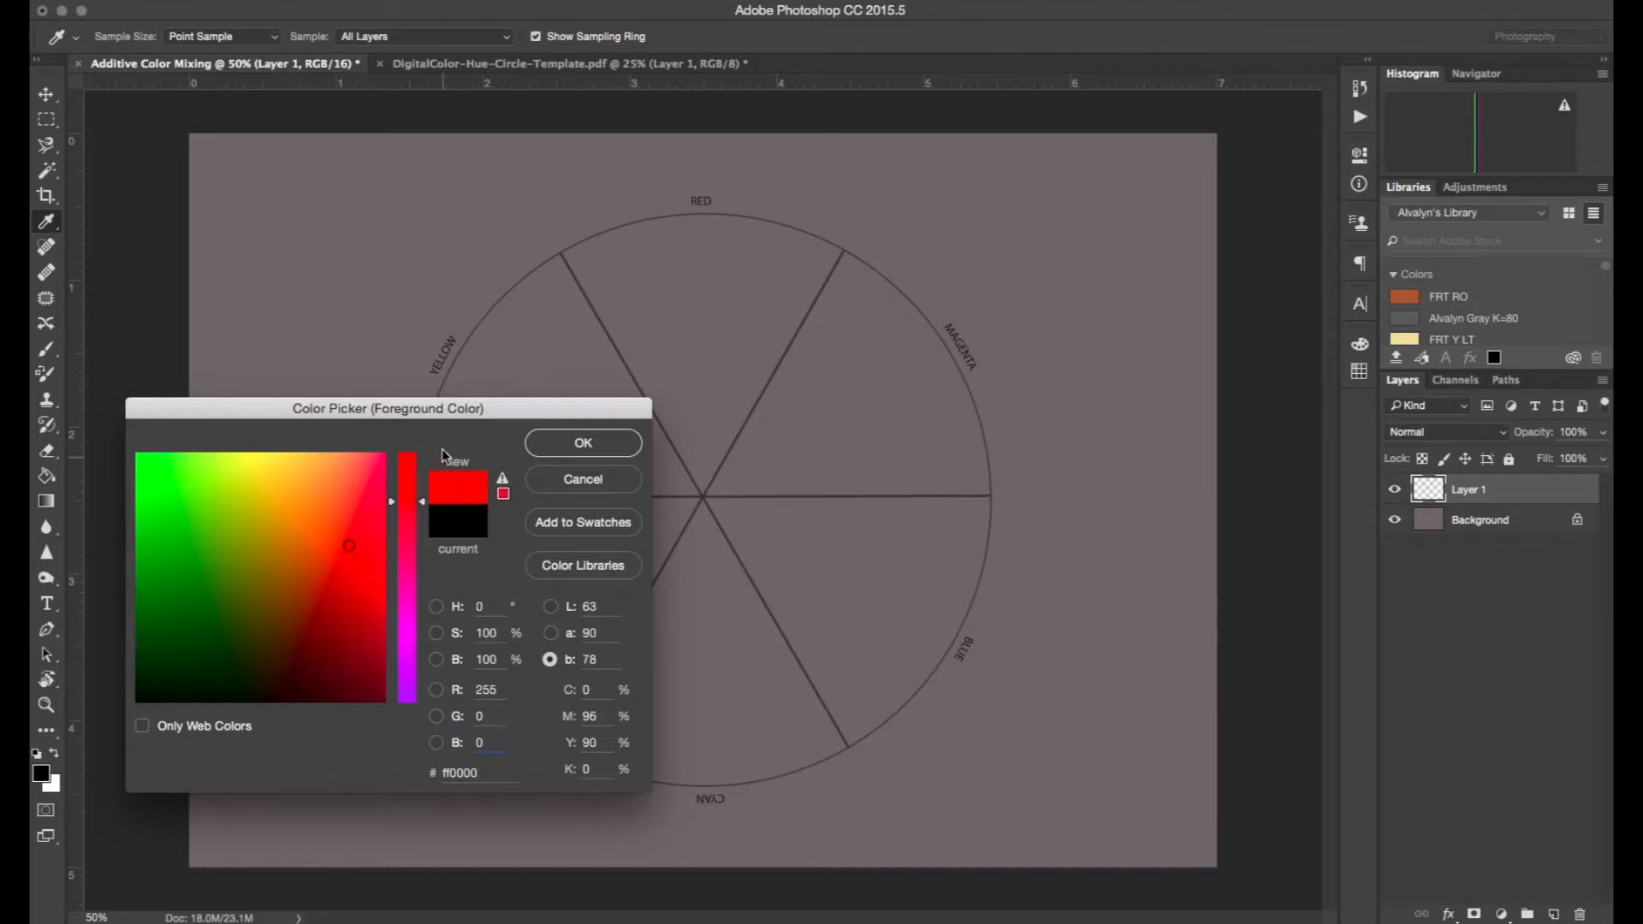
left_click(585, 443)
key("v")
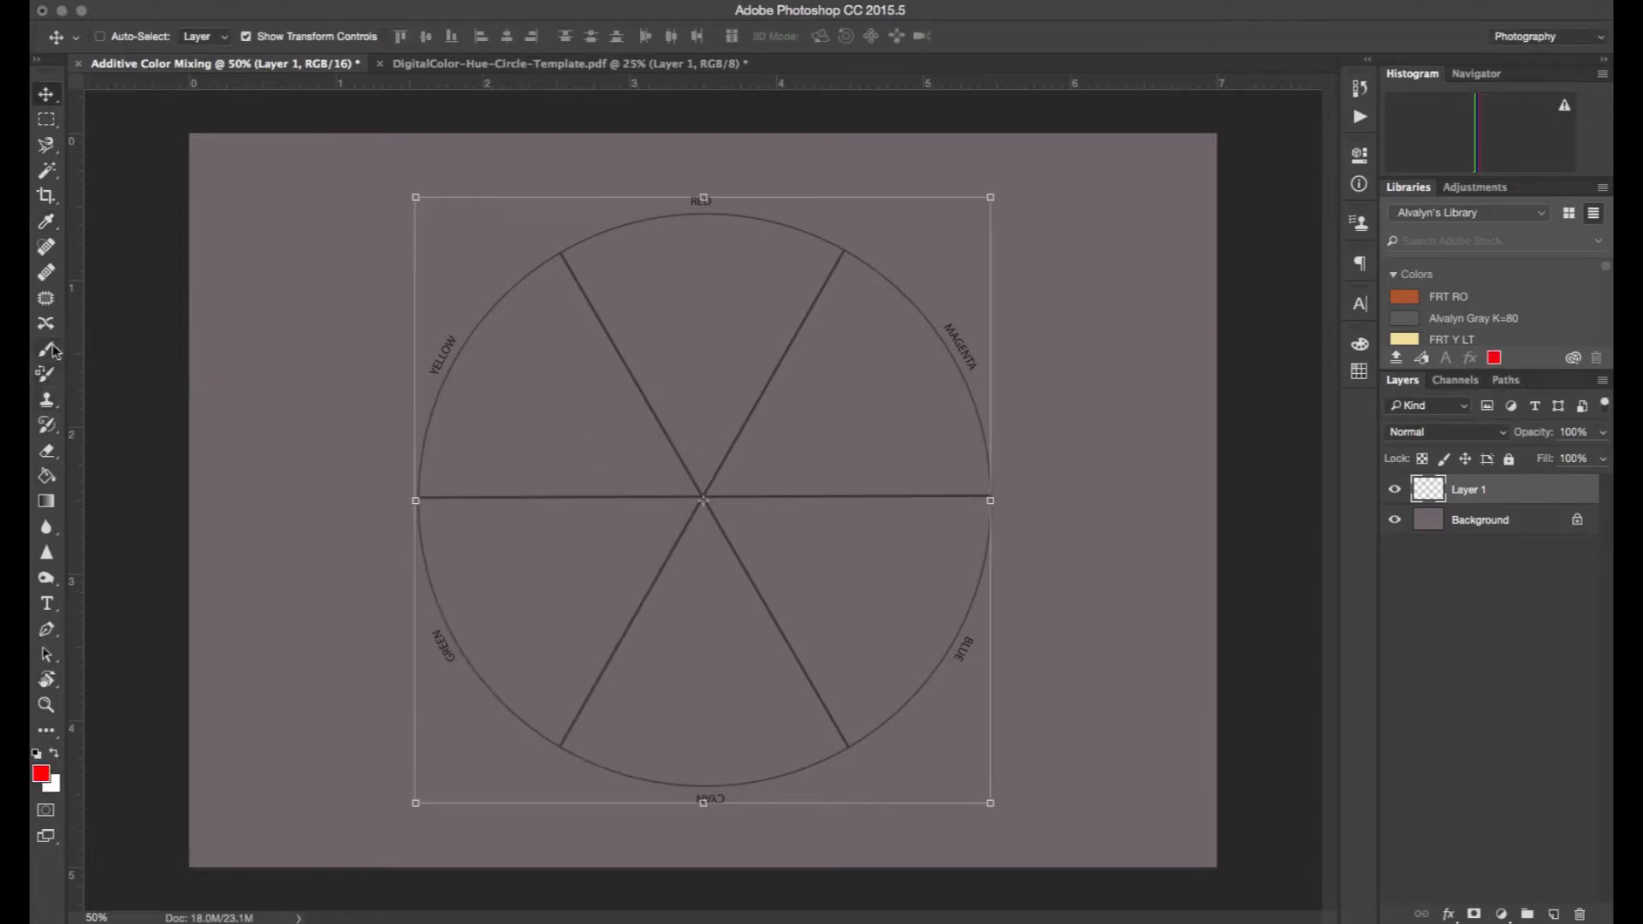
left_click(50, 482)
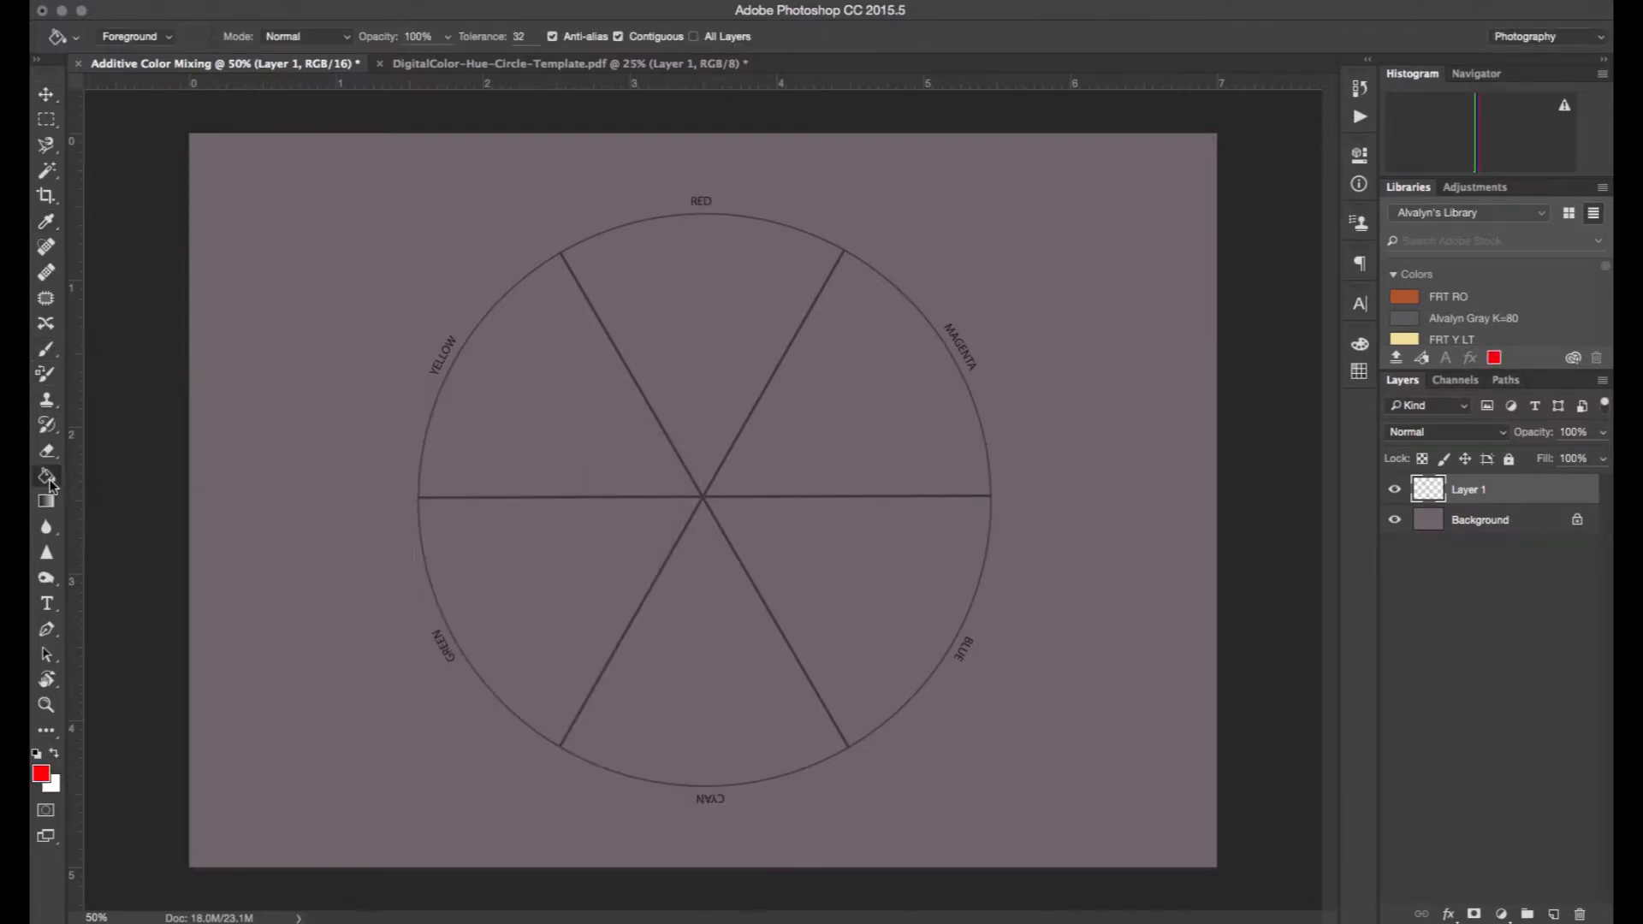
left_click(712, 289)
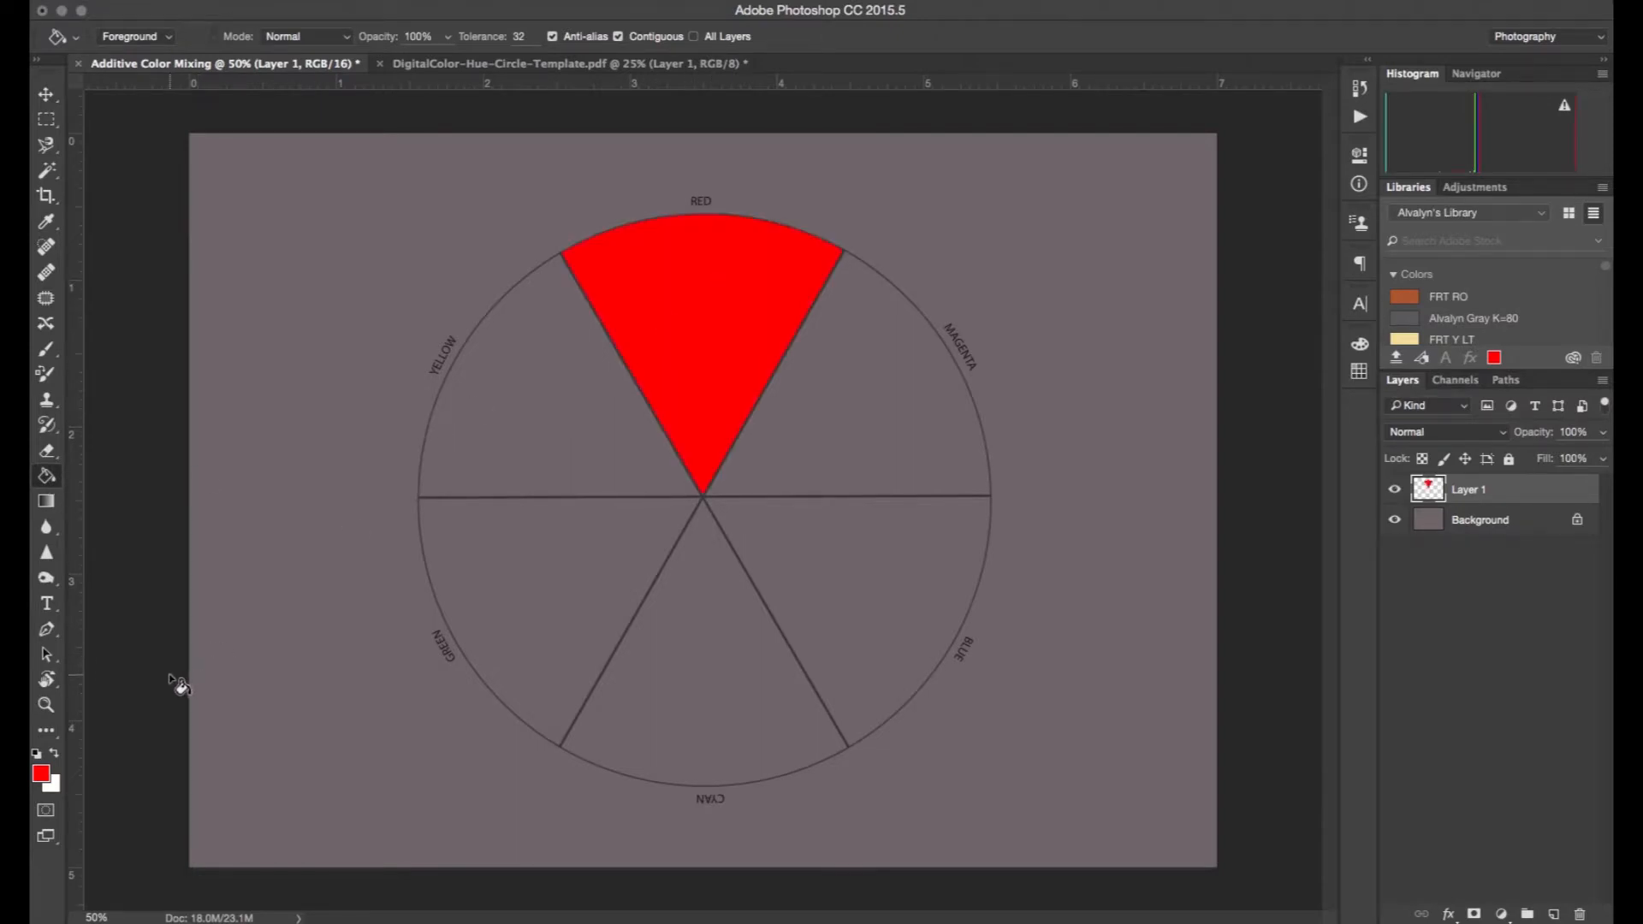
Step: Set the foreground color to R 0, G 255, B 0 and fill the GREEN wedge of the hue circle with the Paint Bucket
left_click(40, 773)
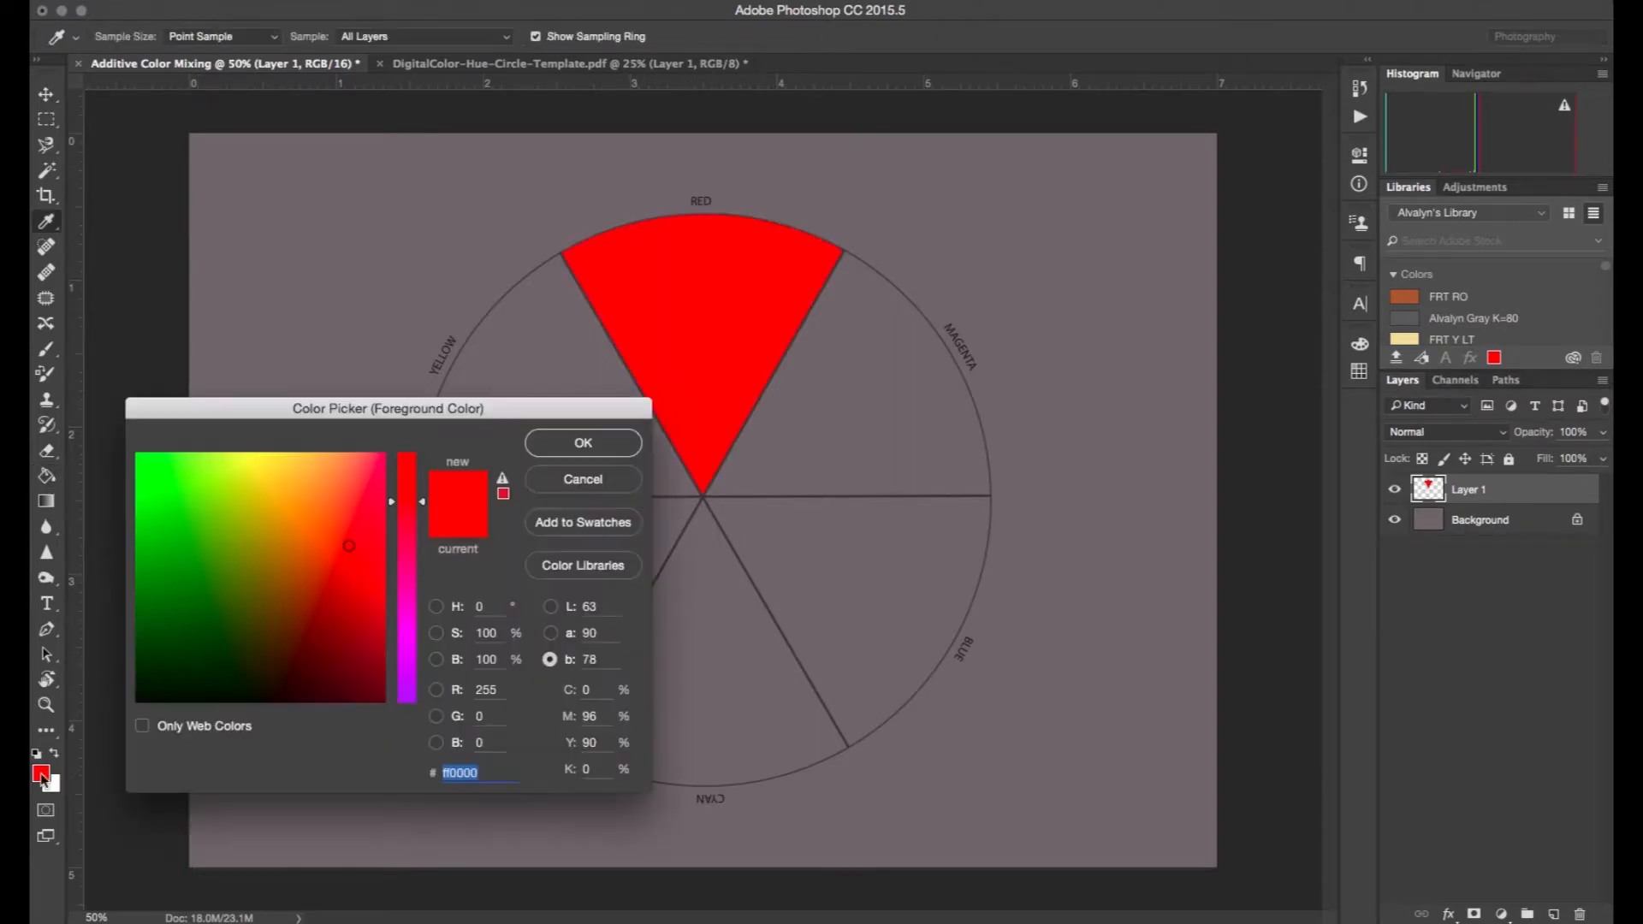
left_click(145, 462)
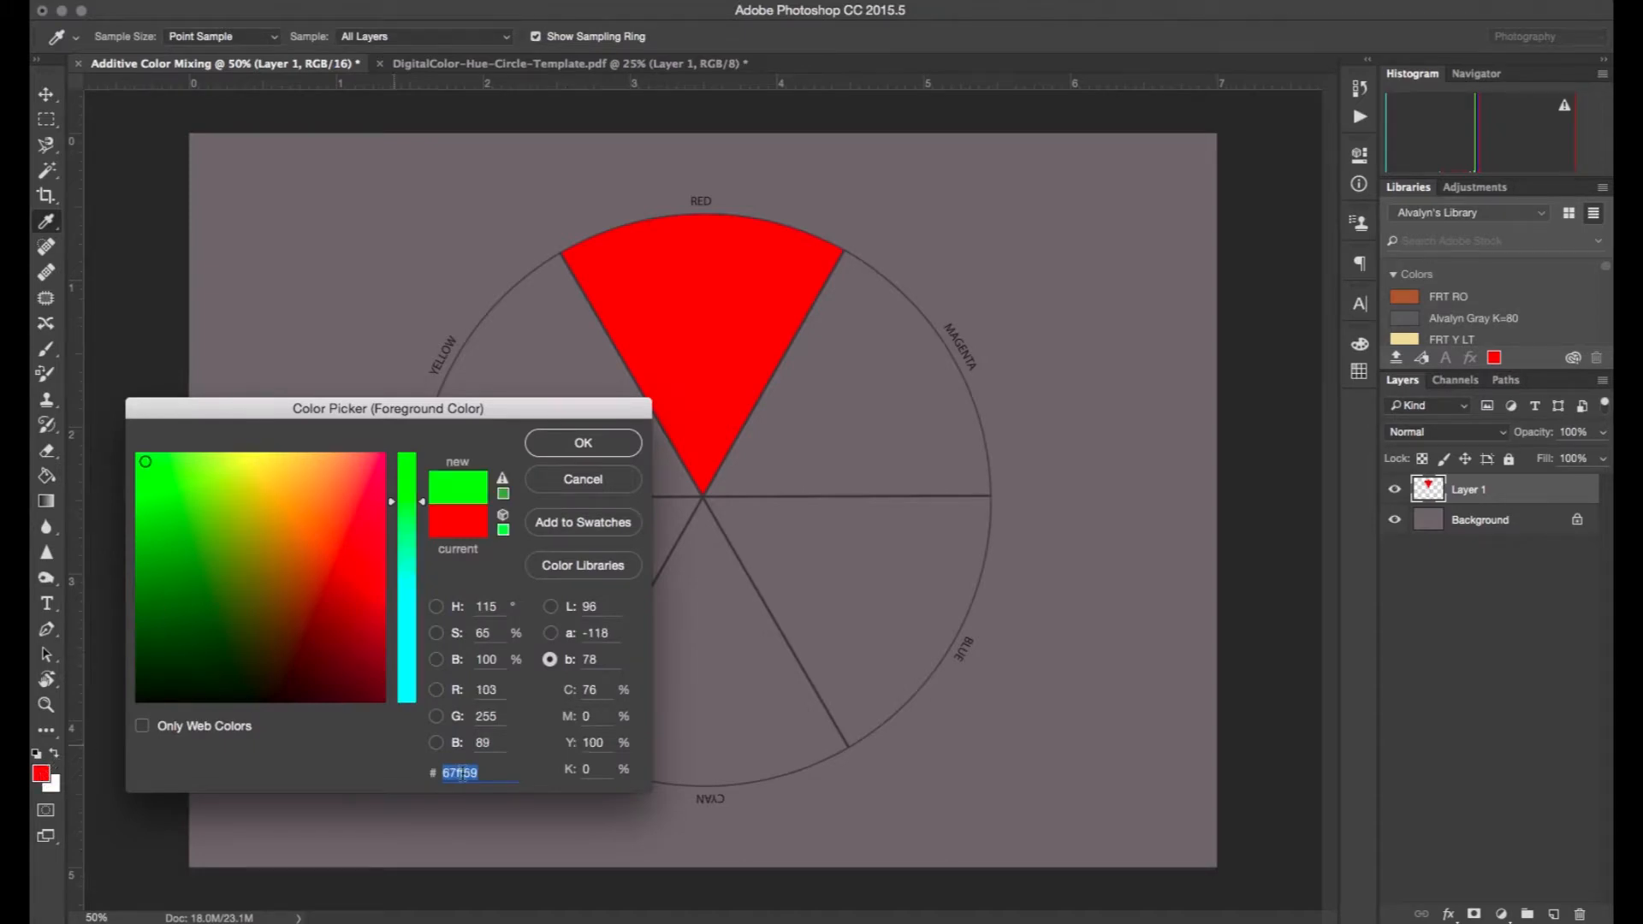
left_click(501, 690)
type("0")
left_click(471, 742)
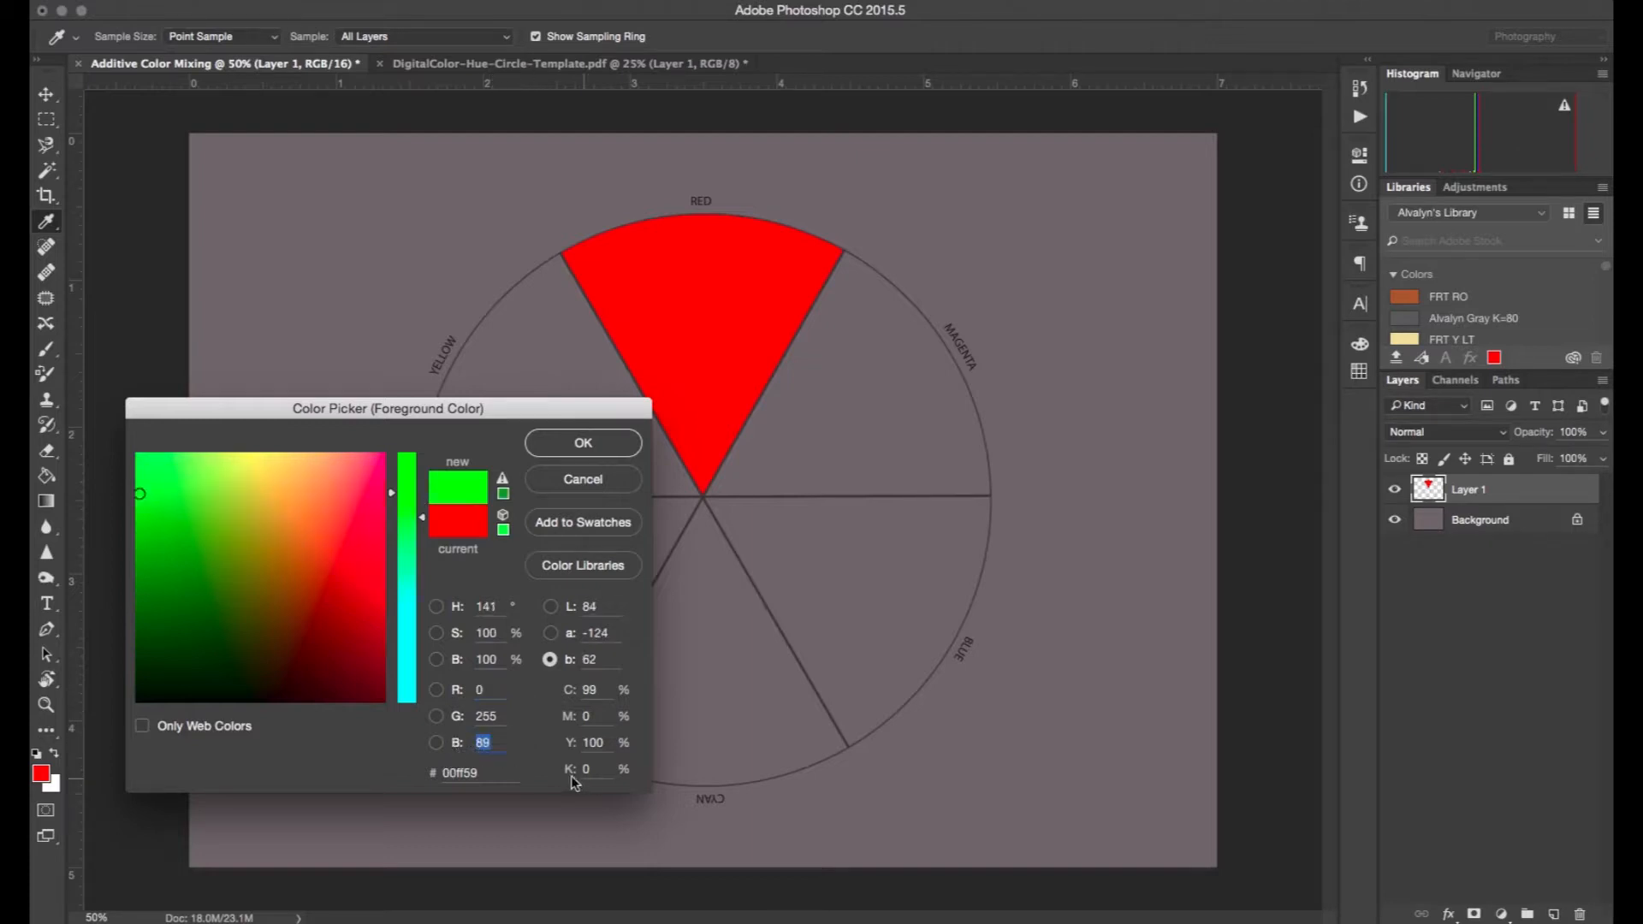
type("0")
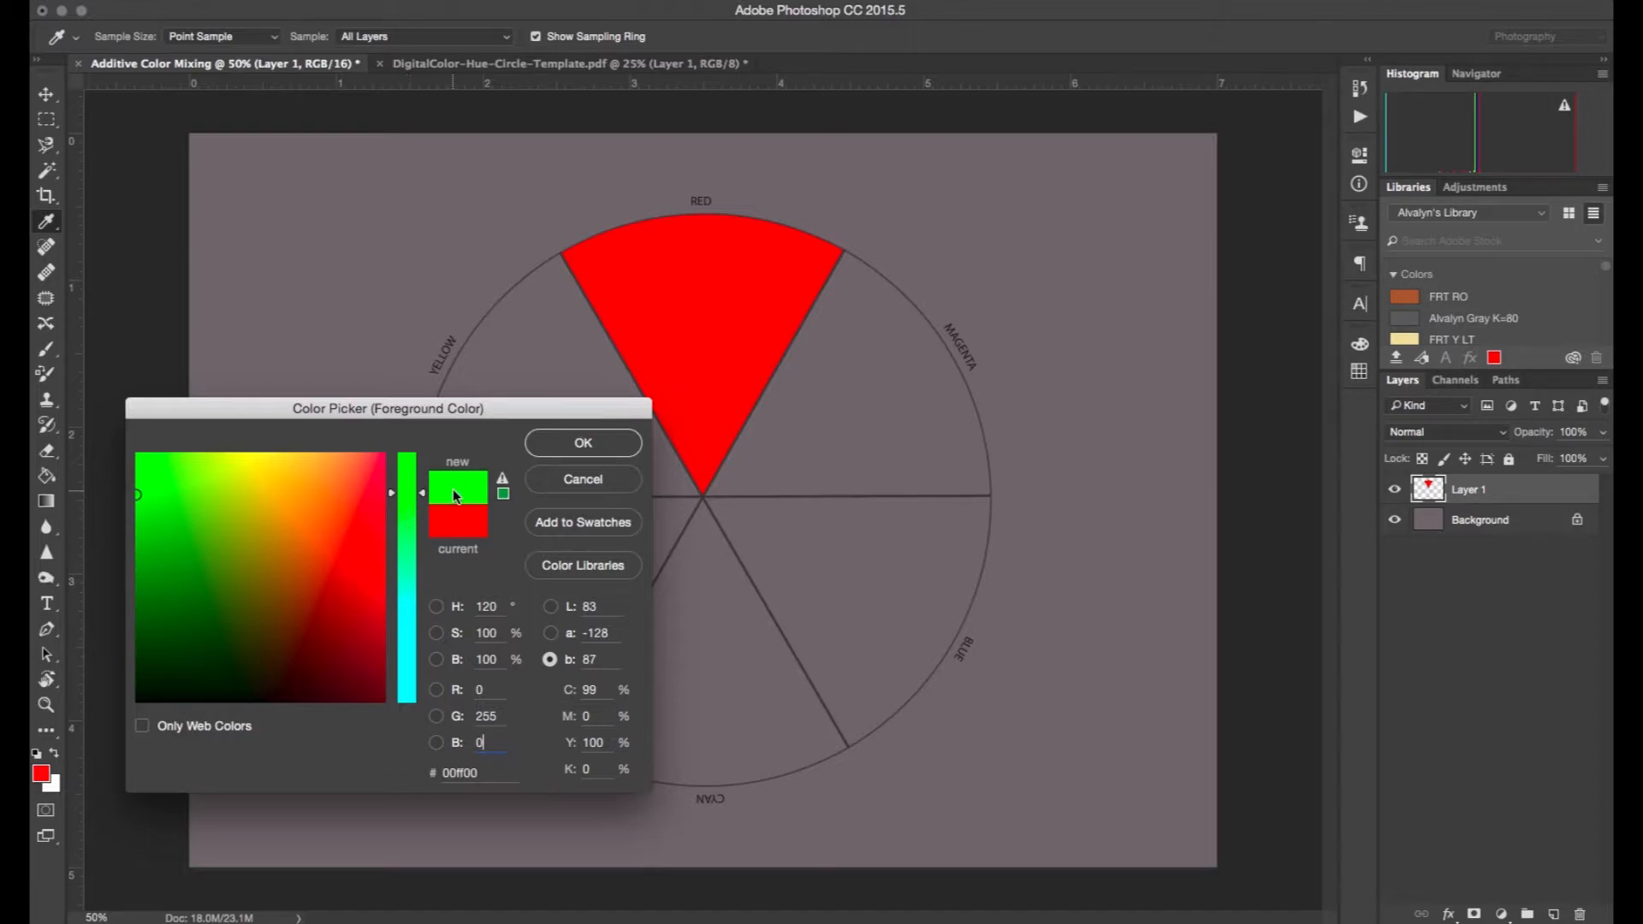
left_click(584, 443)
key("g")
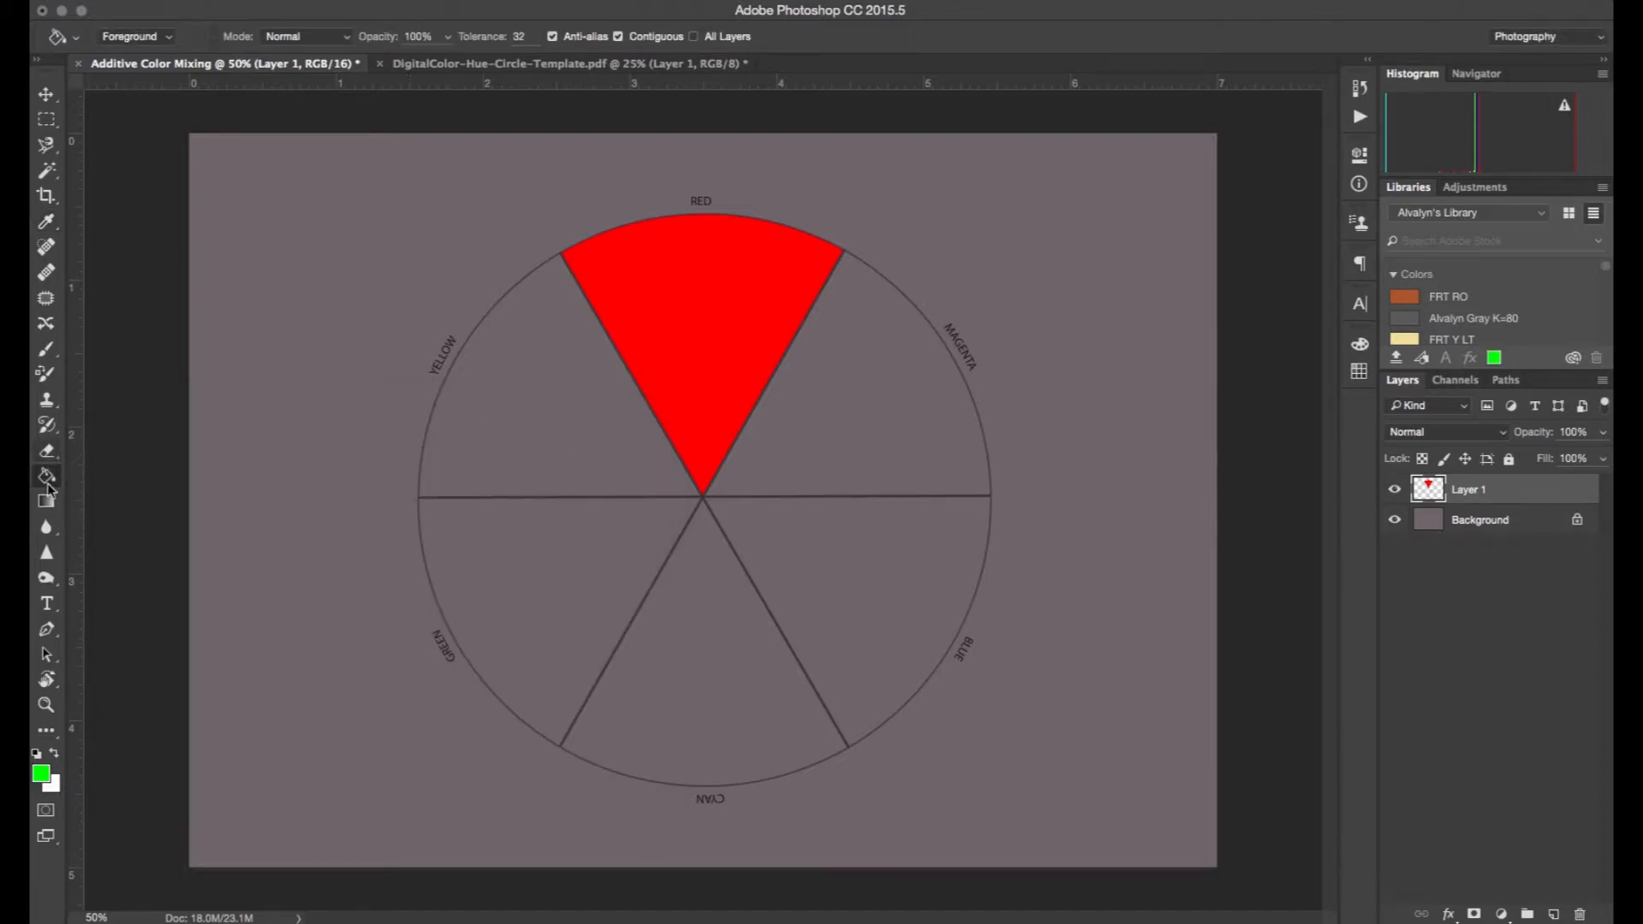
left_click(568, 550)
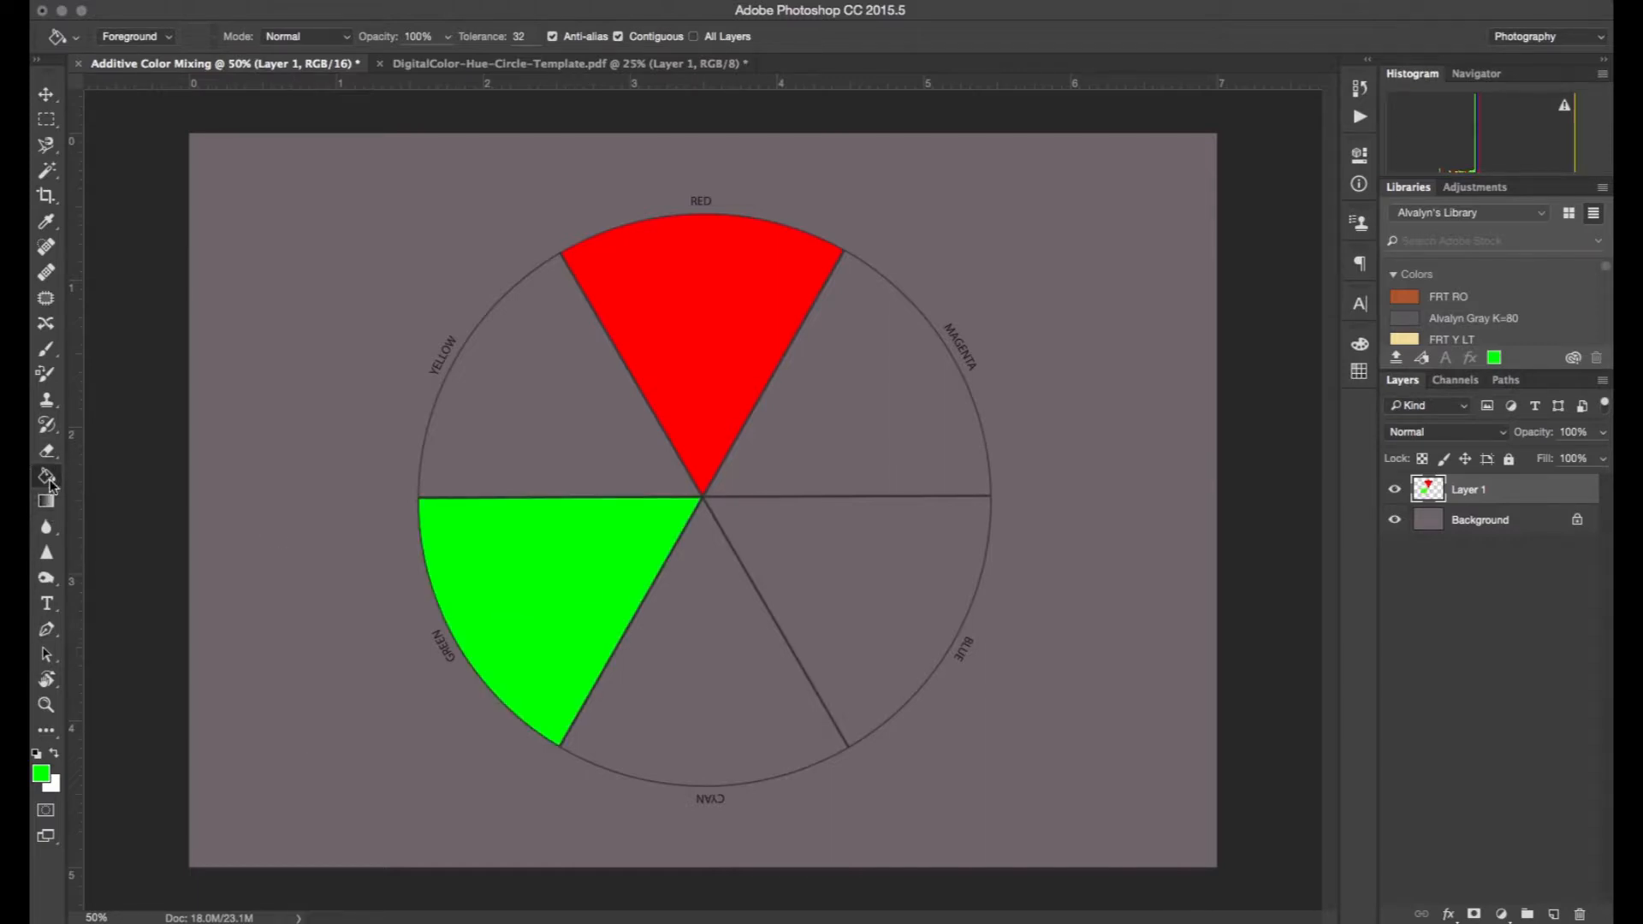
Step: Set the foreground color to R 0, G 0, B 255 and fill the BLUE wedge with the Paint Bucket
left_click(43, 775)
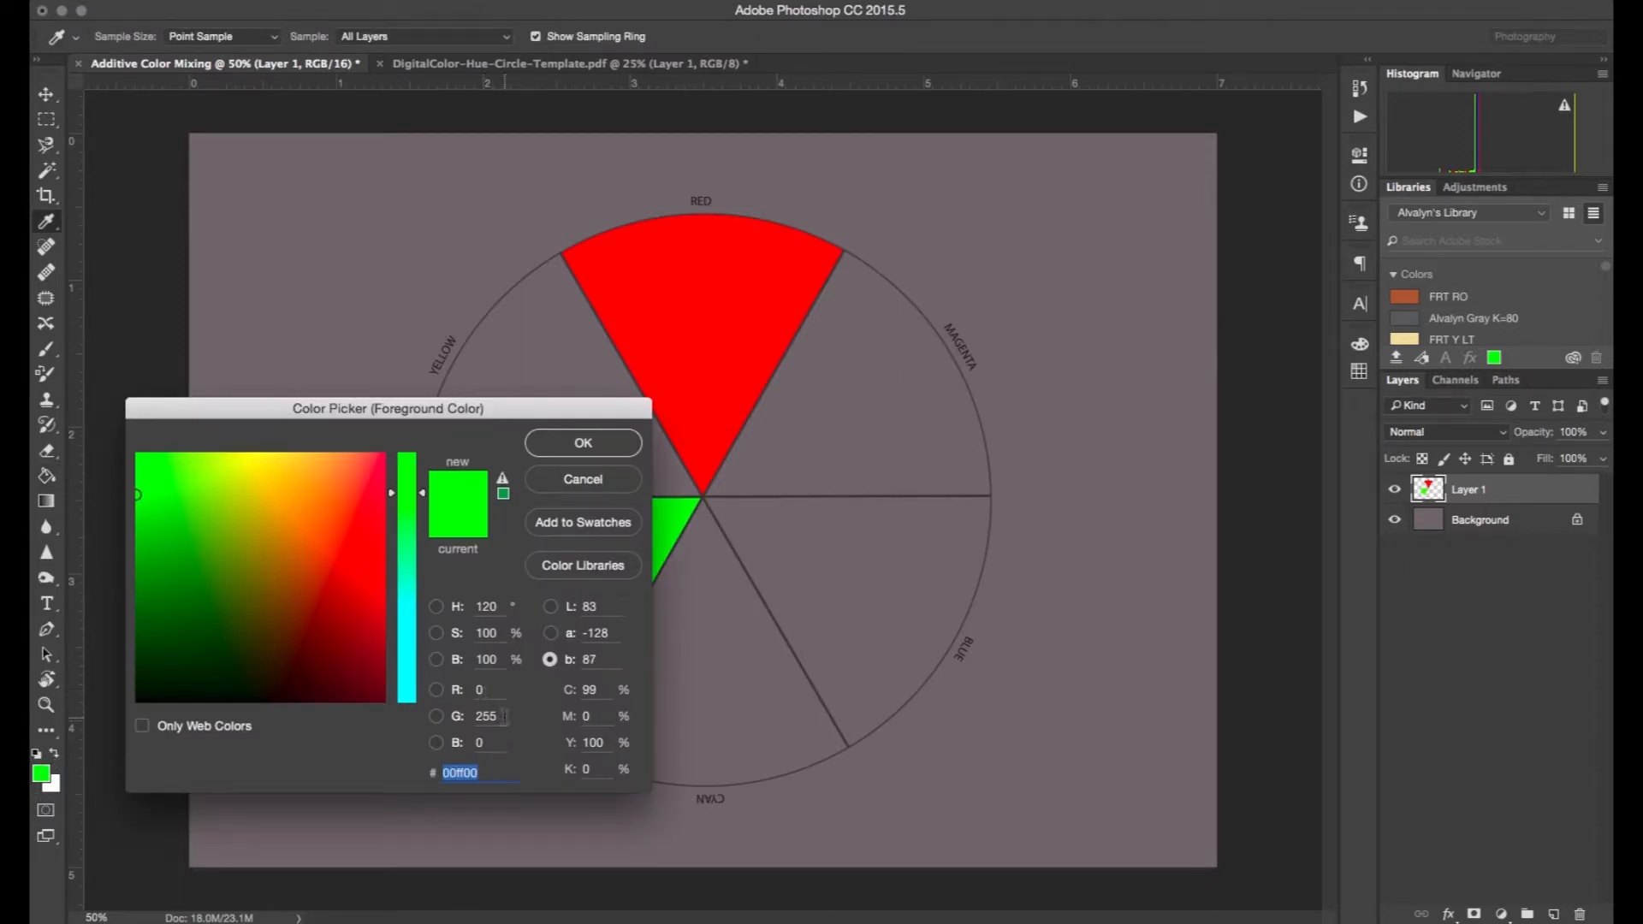
left_click_drag(505, 716, 463, 715)
type("0")
left_click(469, 743)
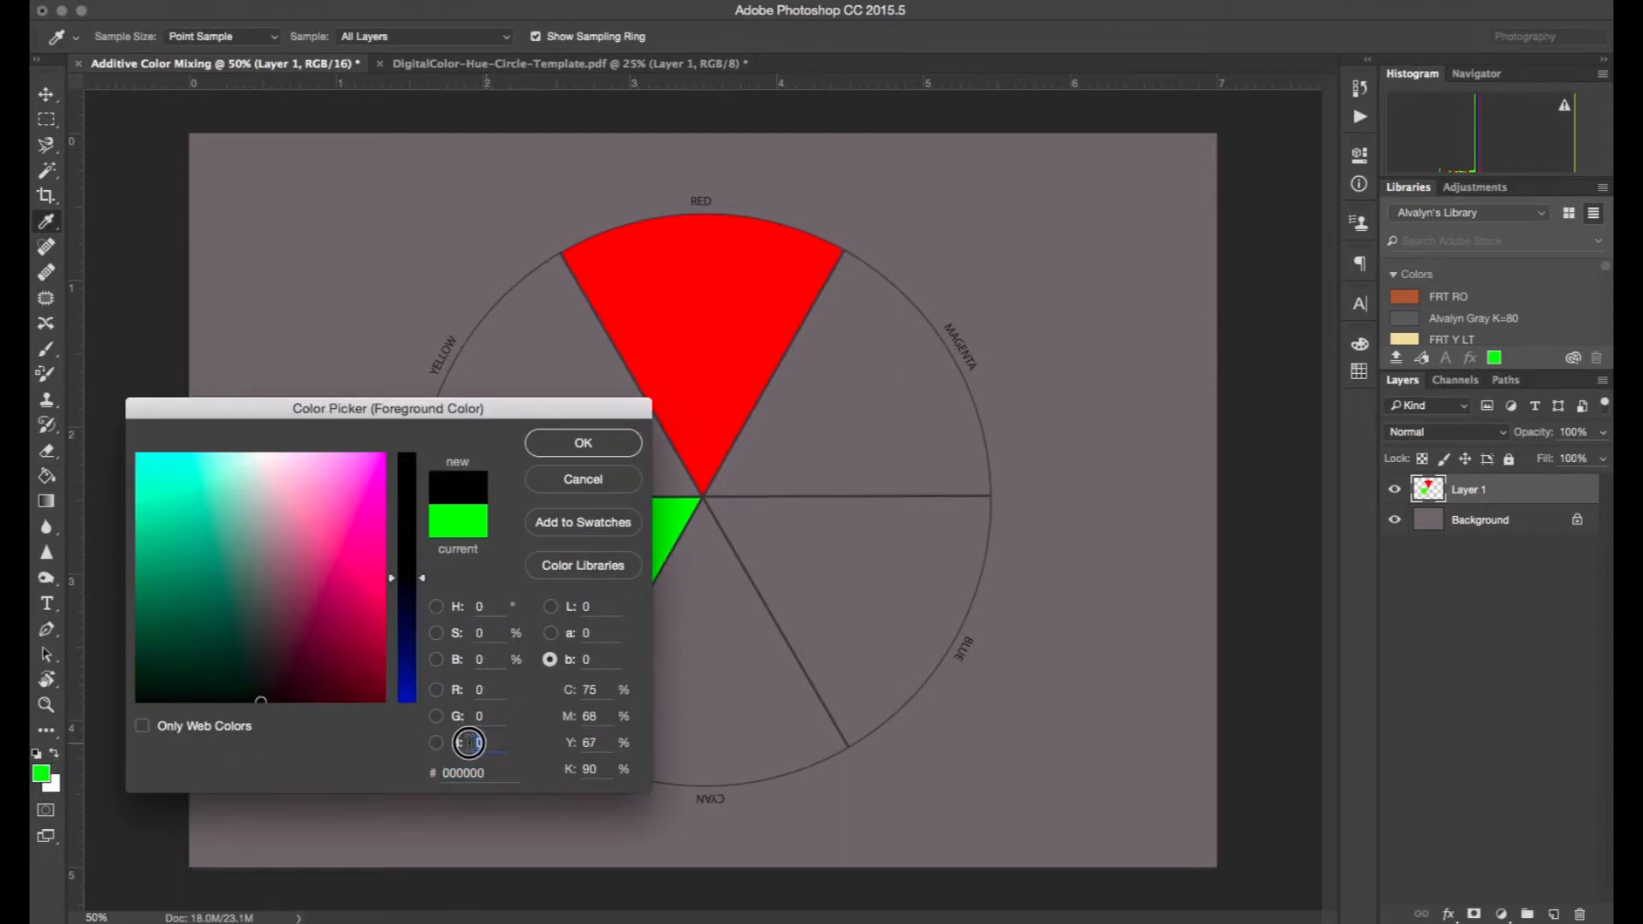
type("255")
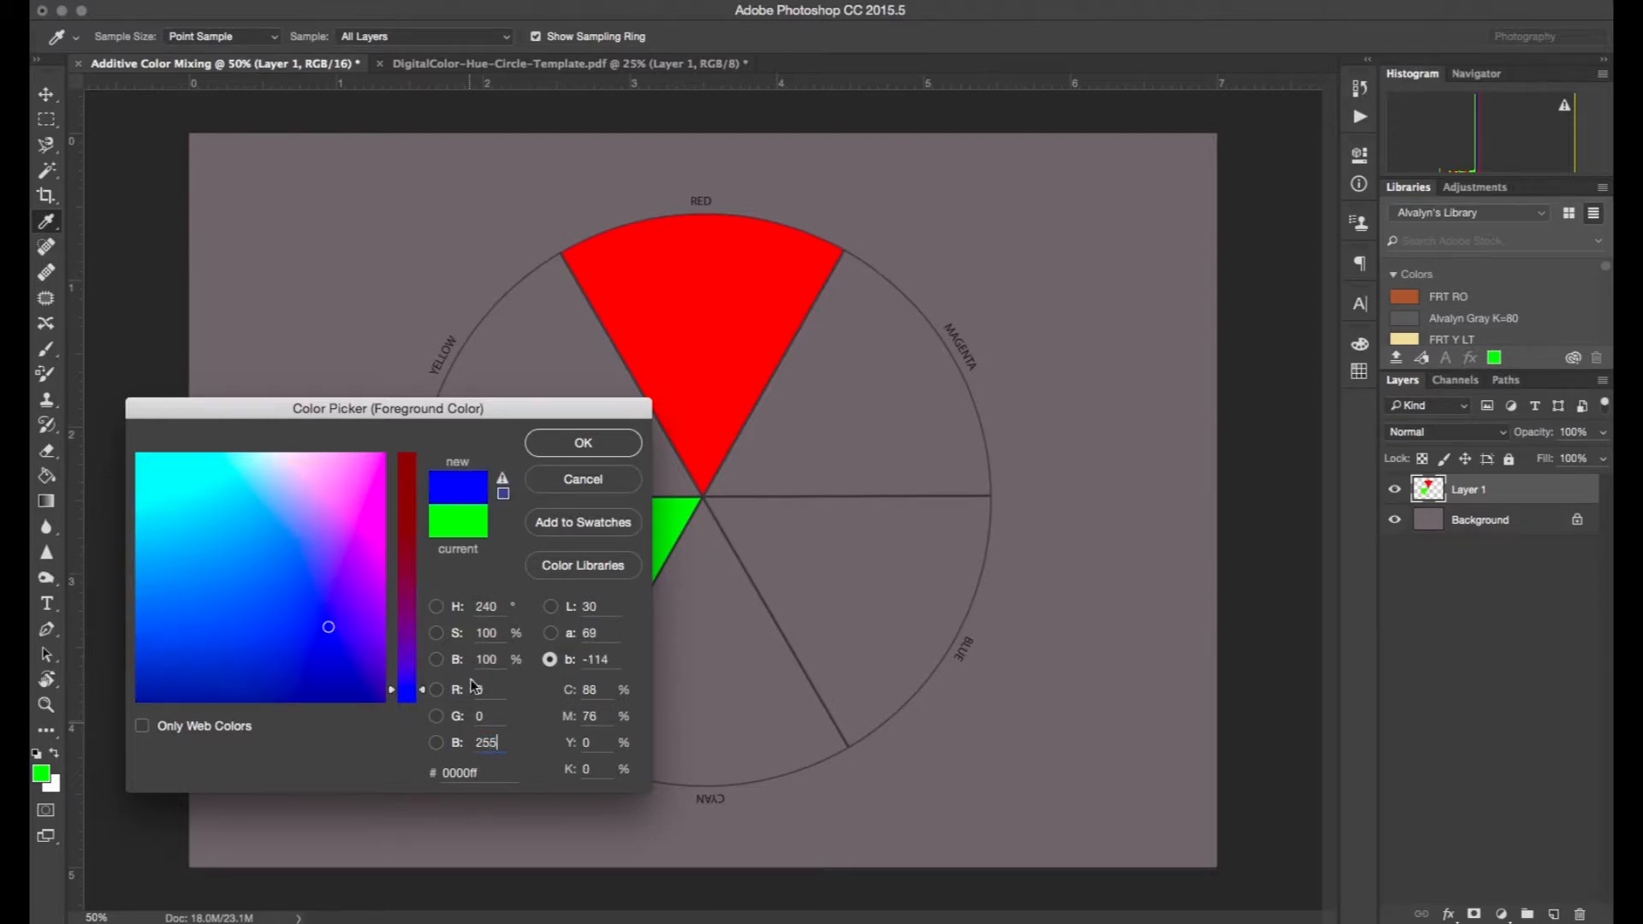
left_click(580, 443)
key("g")
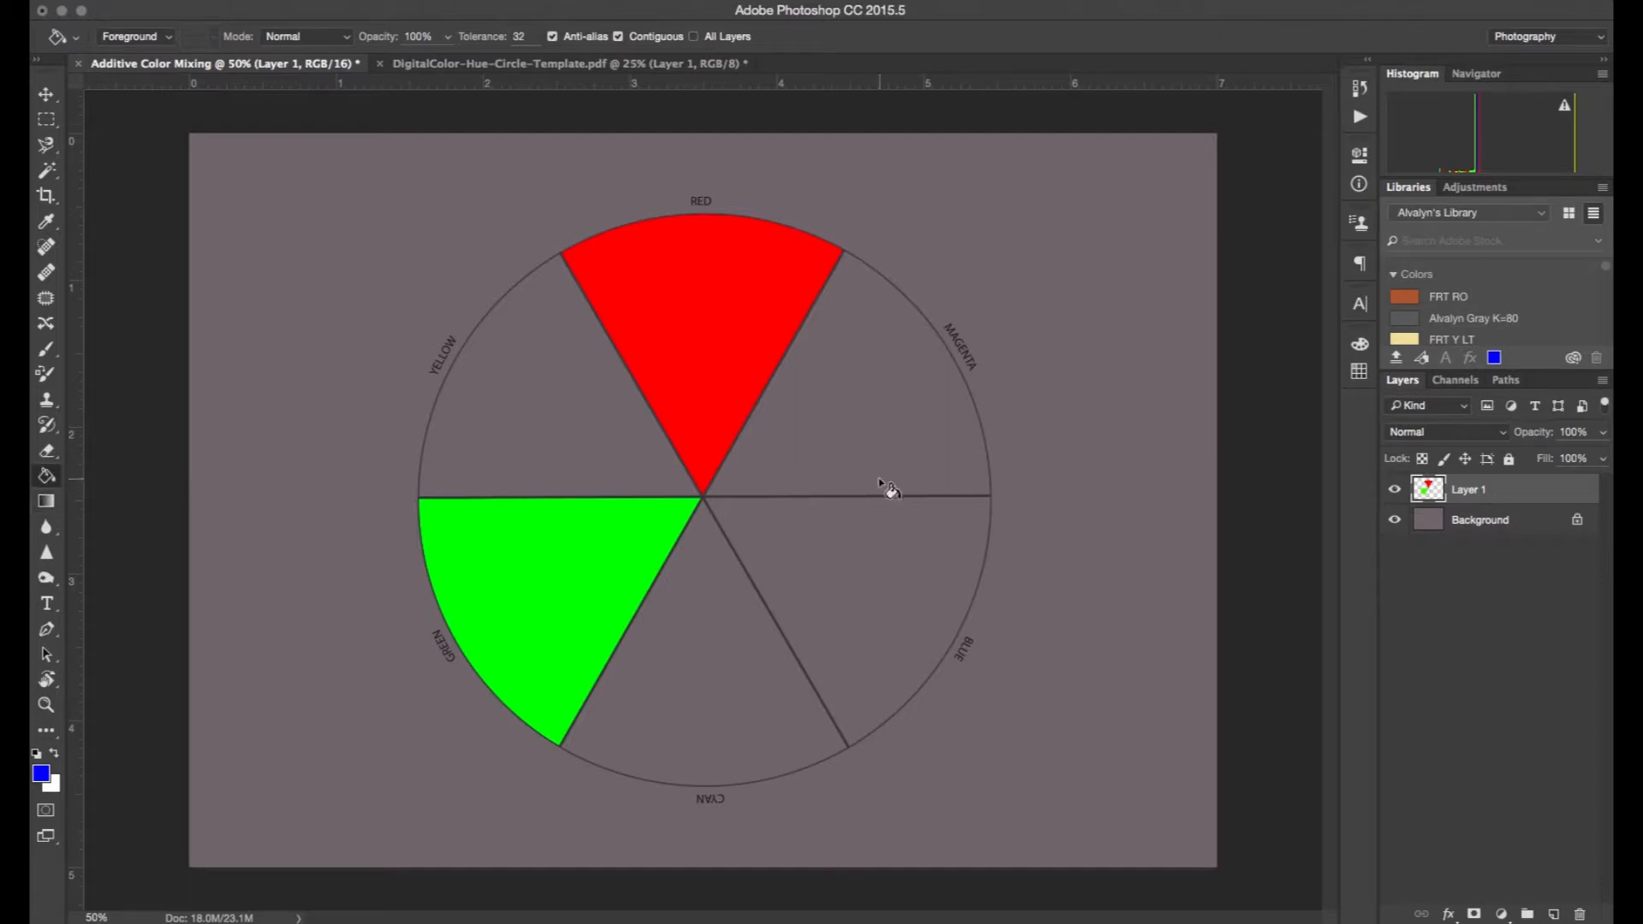
left_click(843, 554)
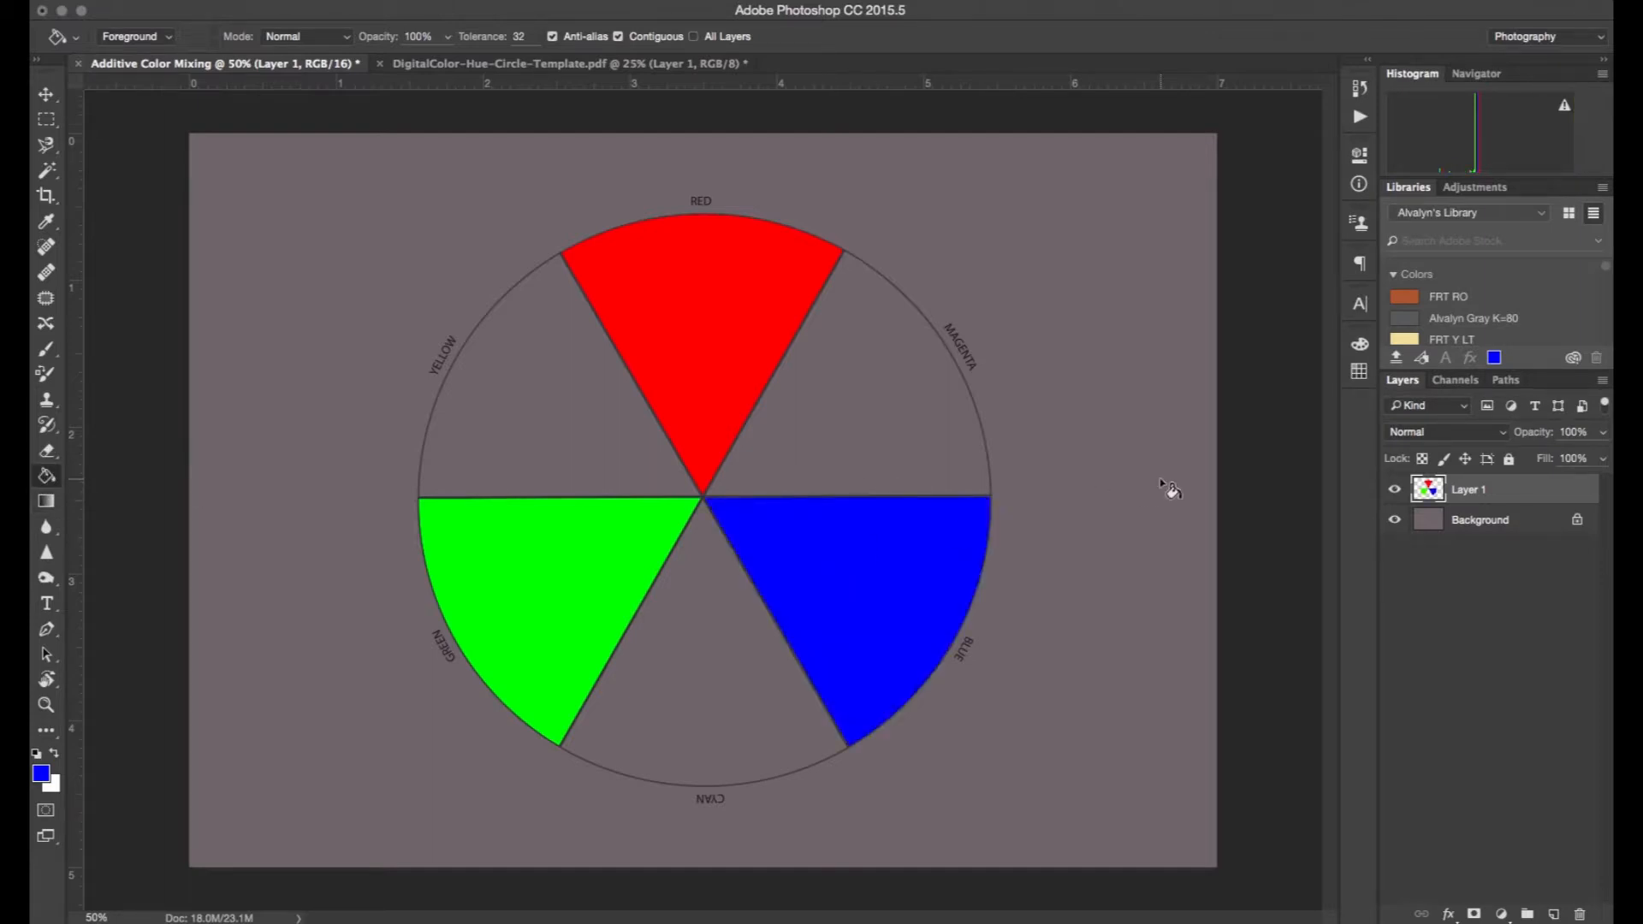
Step: Set the foreground color to R 255, G 255, B 0 and fill the YELLOW wedge with the Paint Bucket
left_click(46, 95)
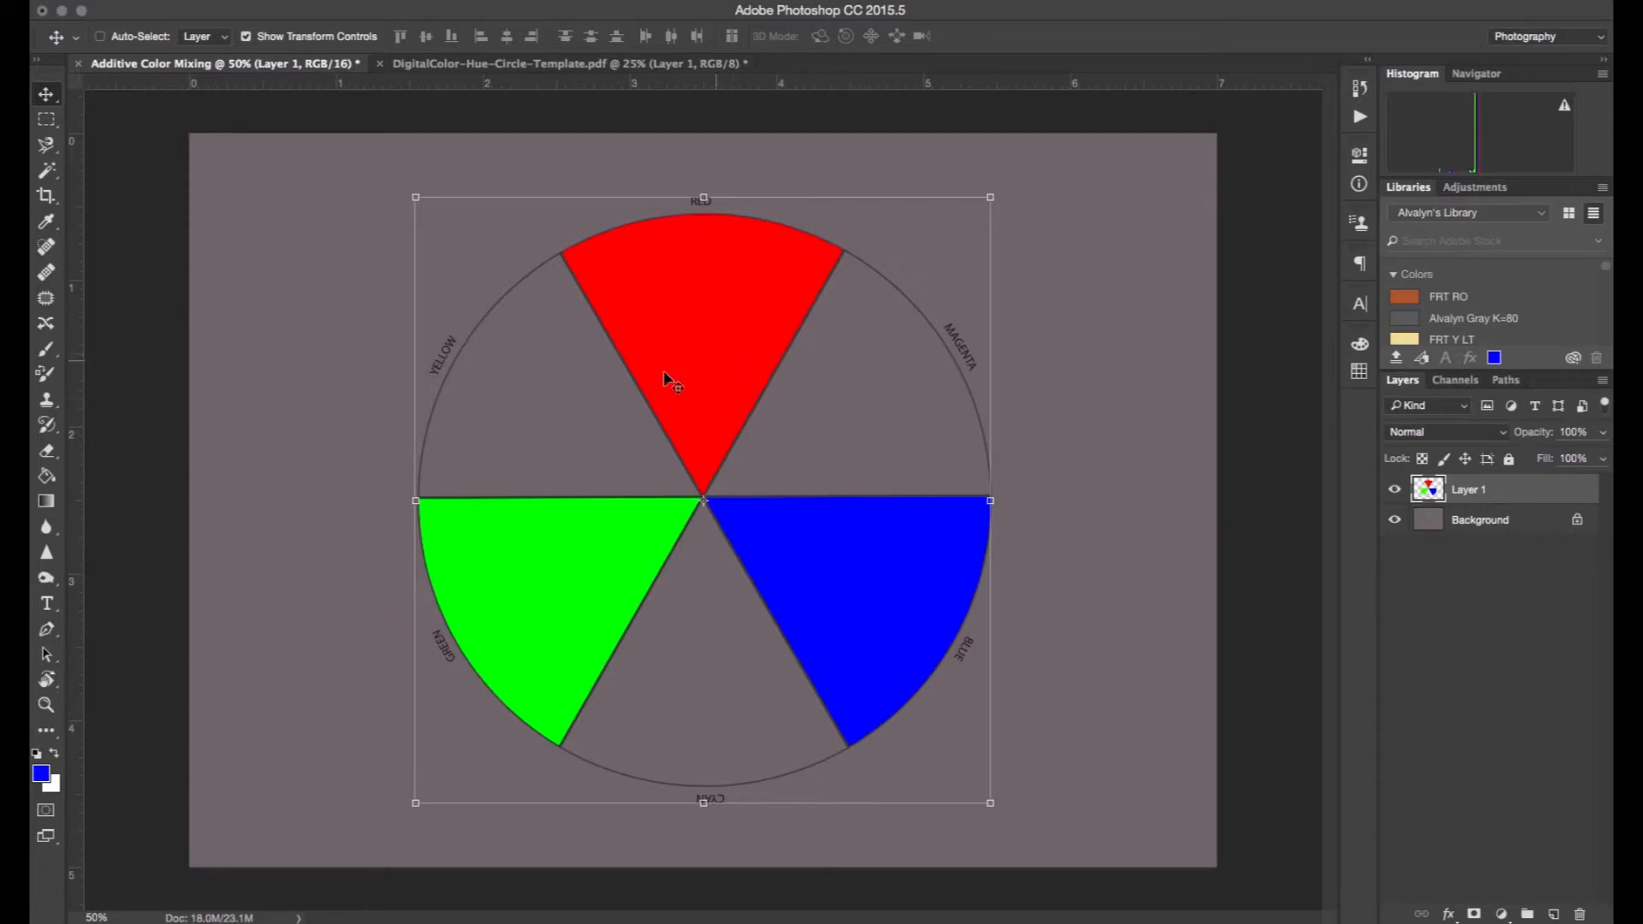
left_click(40, 774)
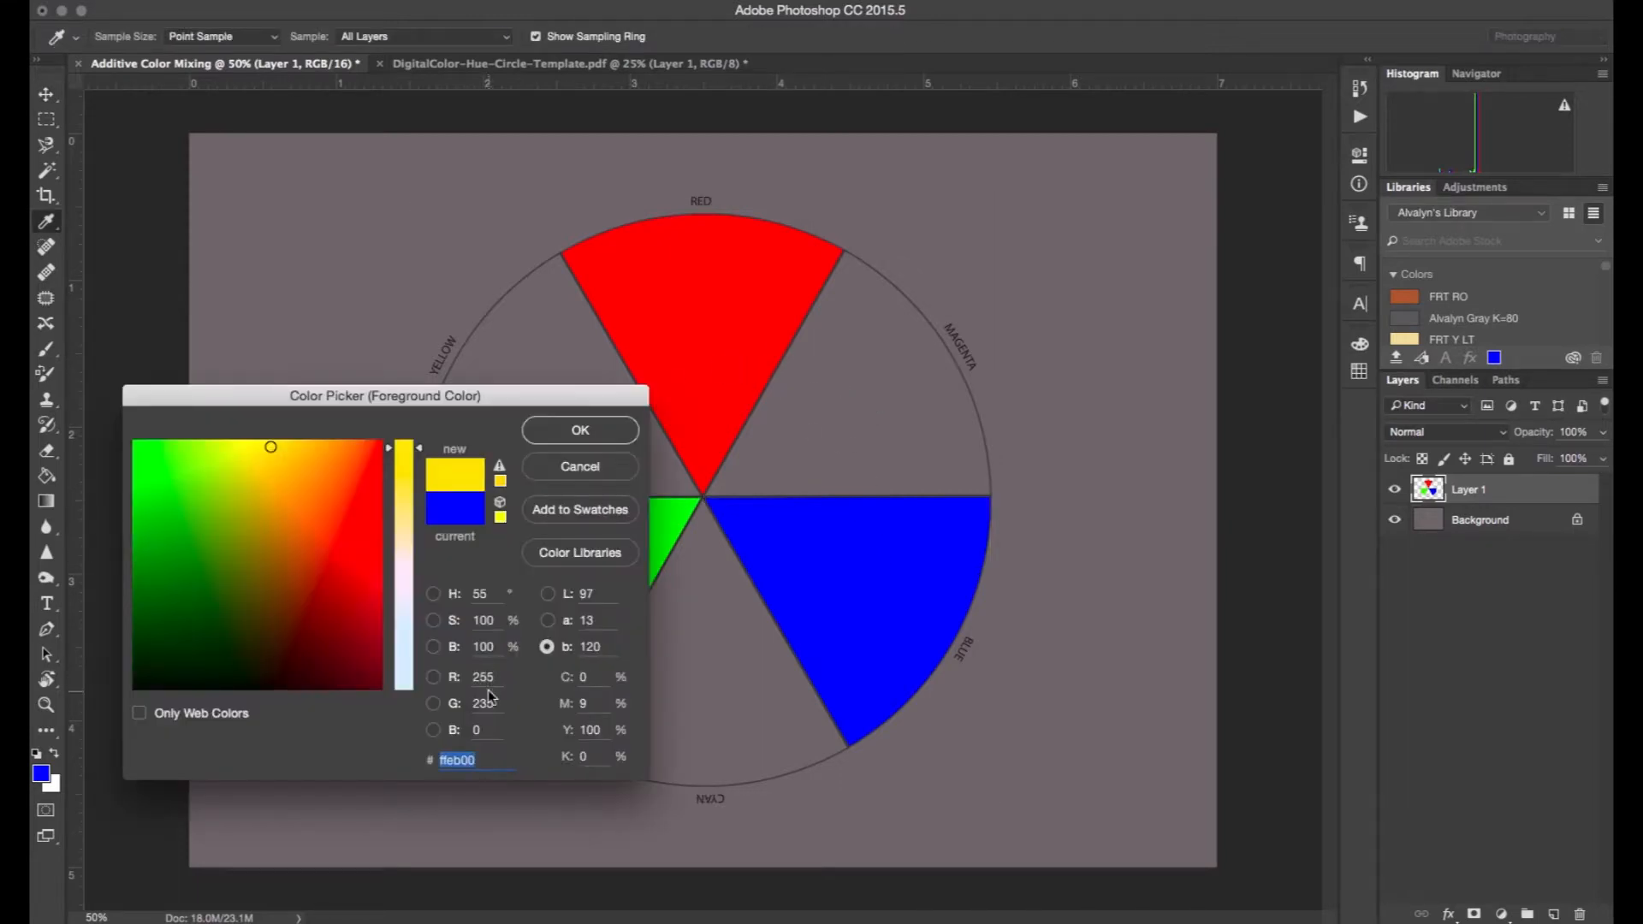
left_click_drag(483, 702, 478, 703)
type("5")
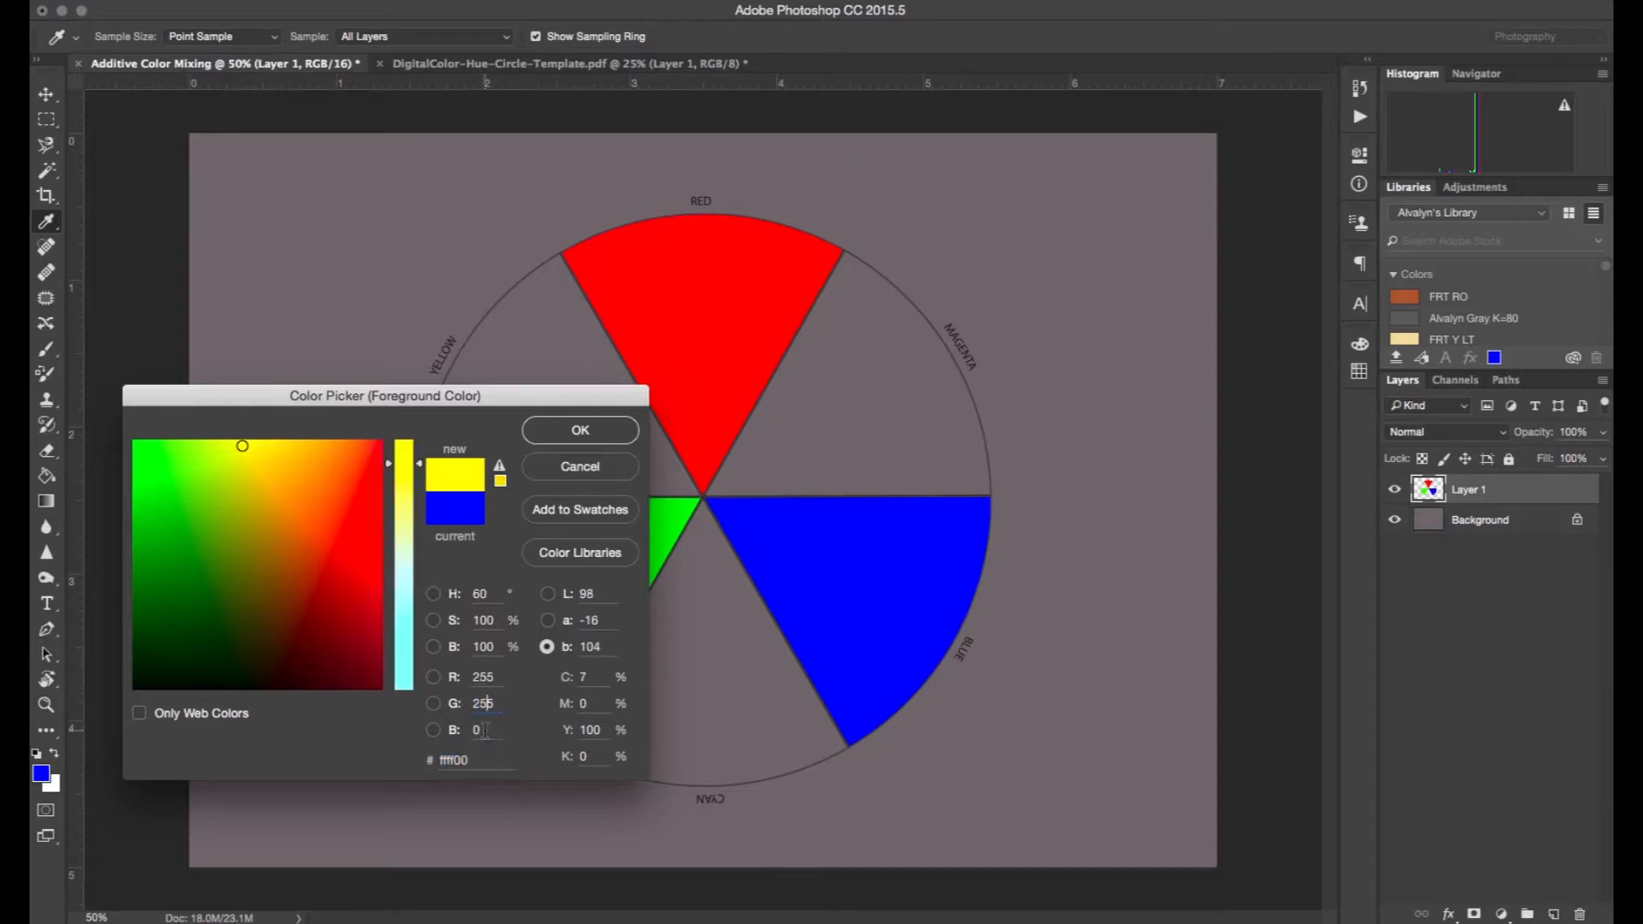
left_click(562, 437)
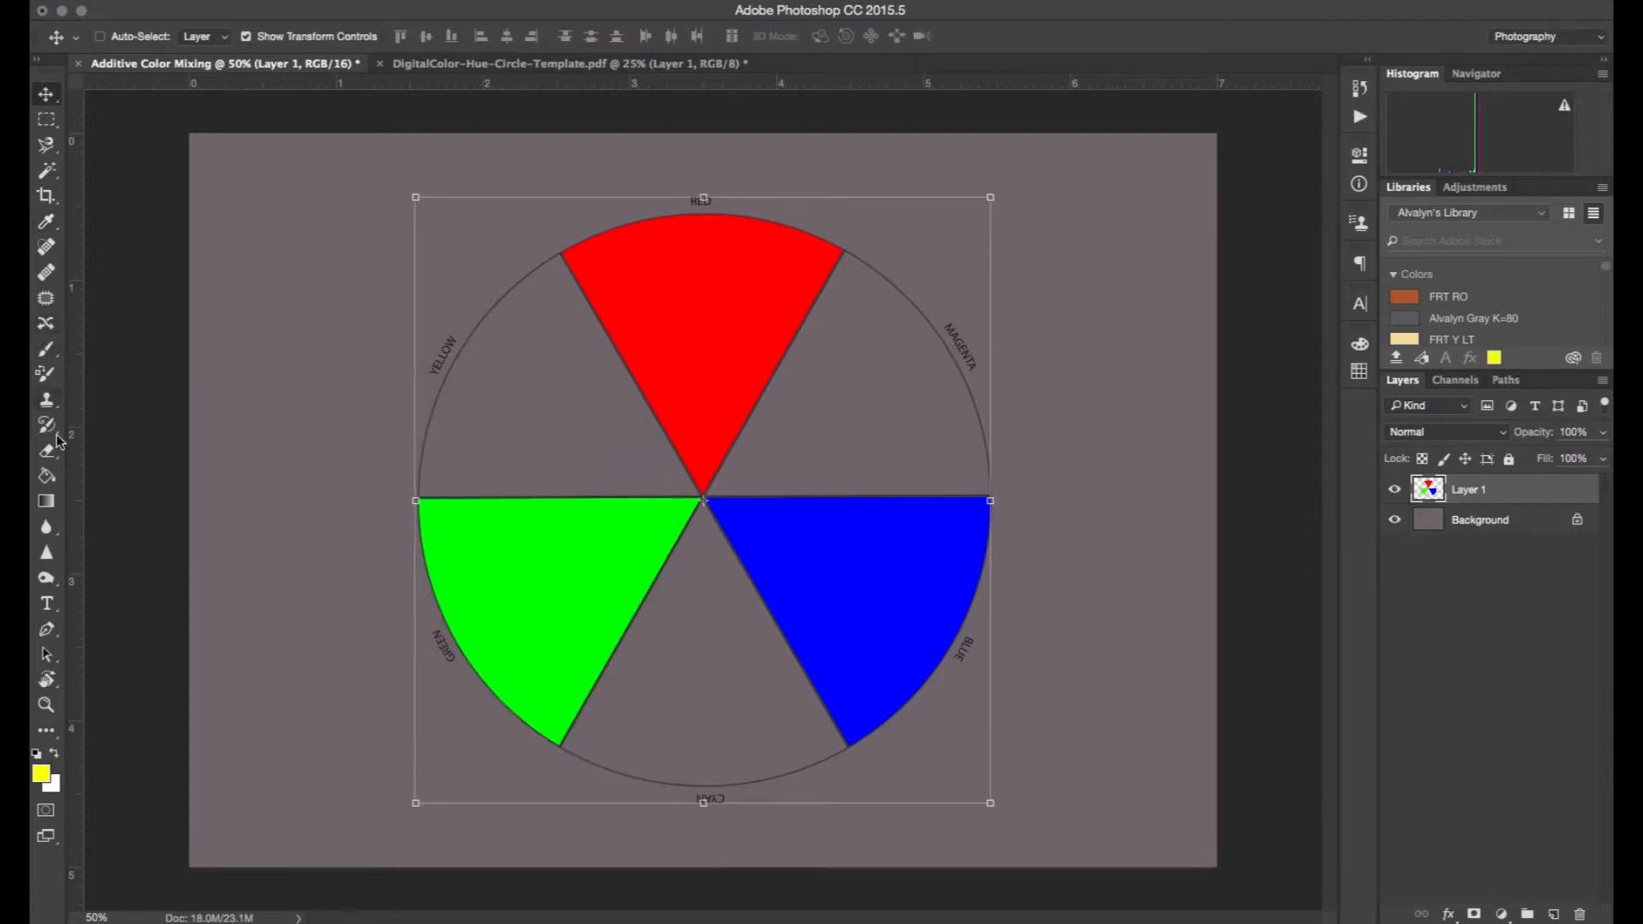
left_click(46, 476)
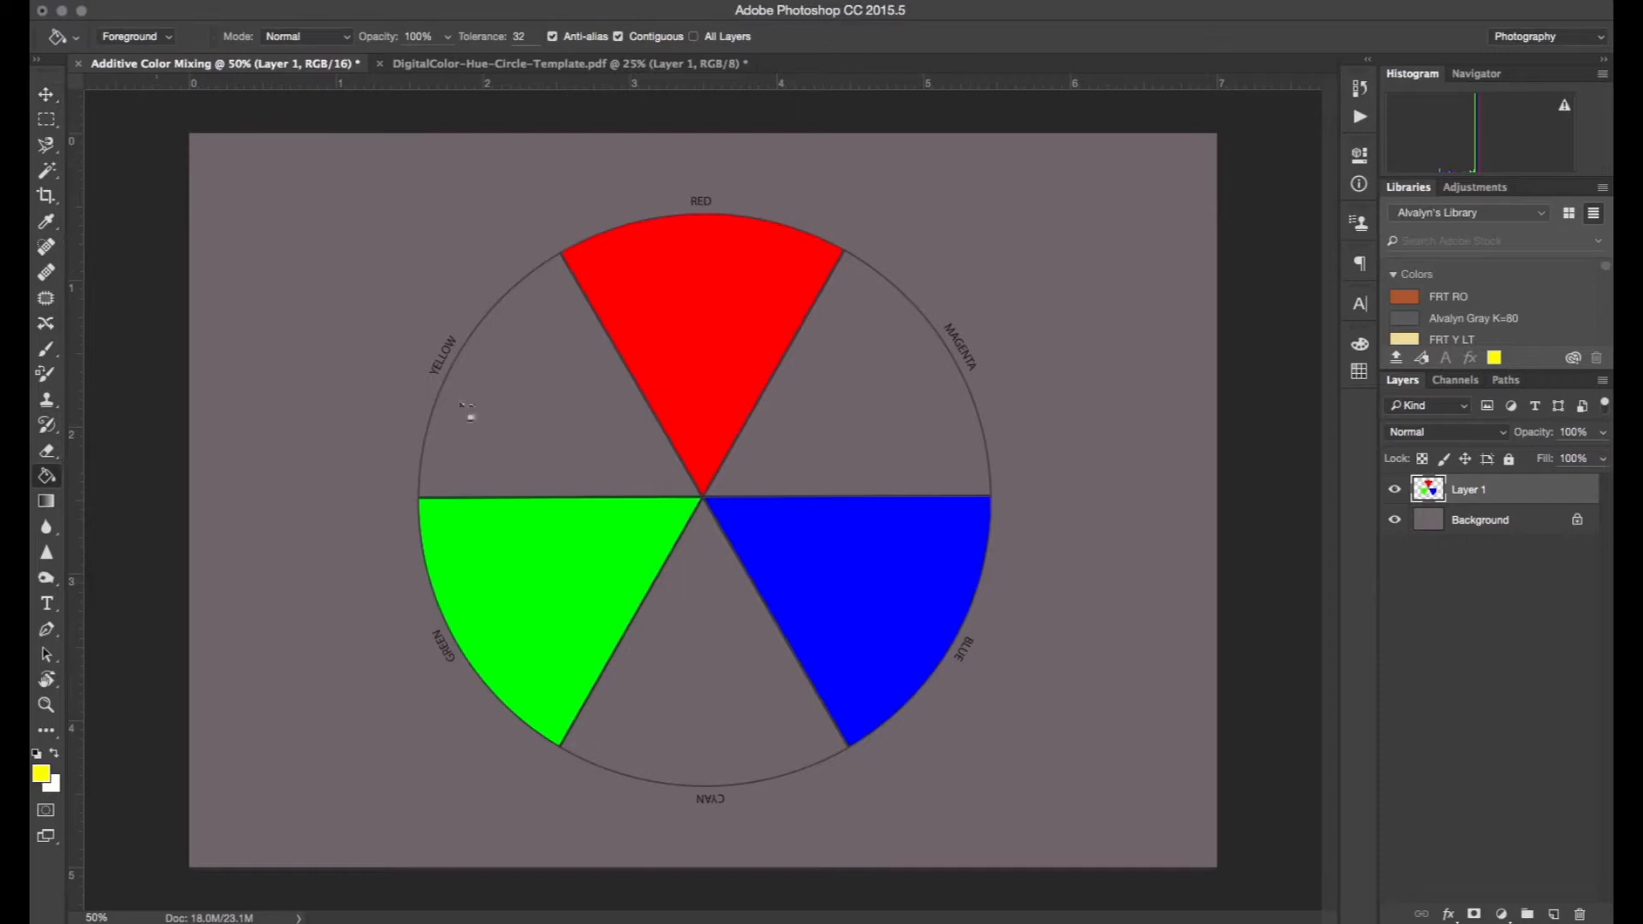
left_click(518, 412)
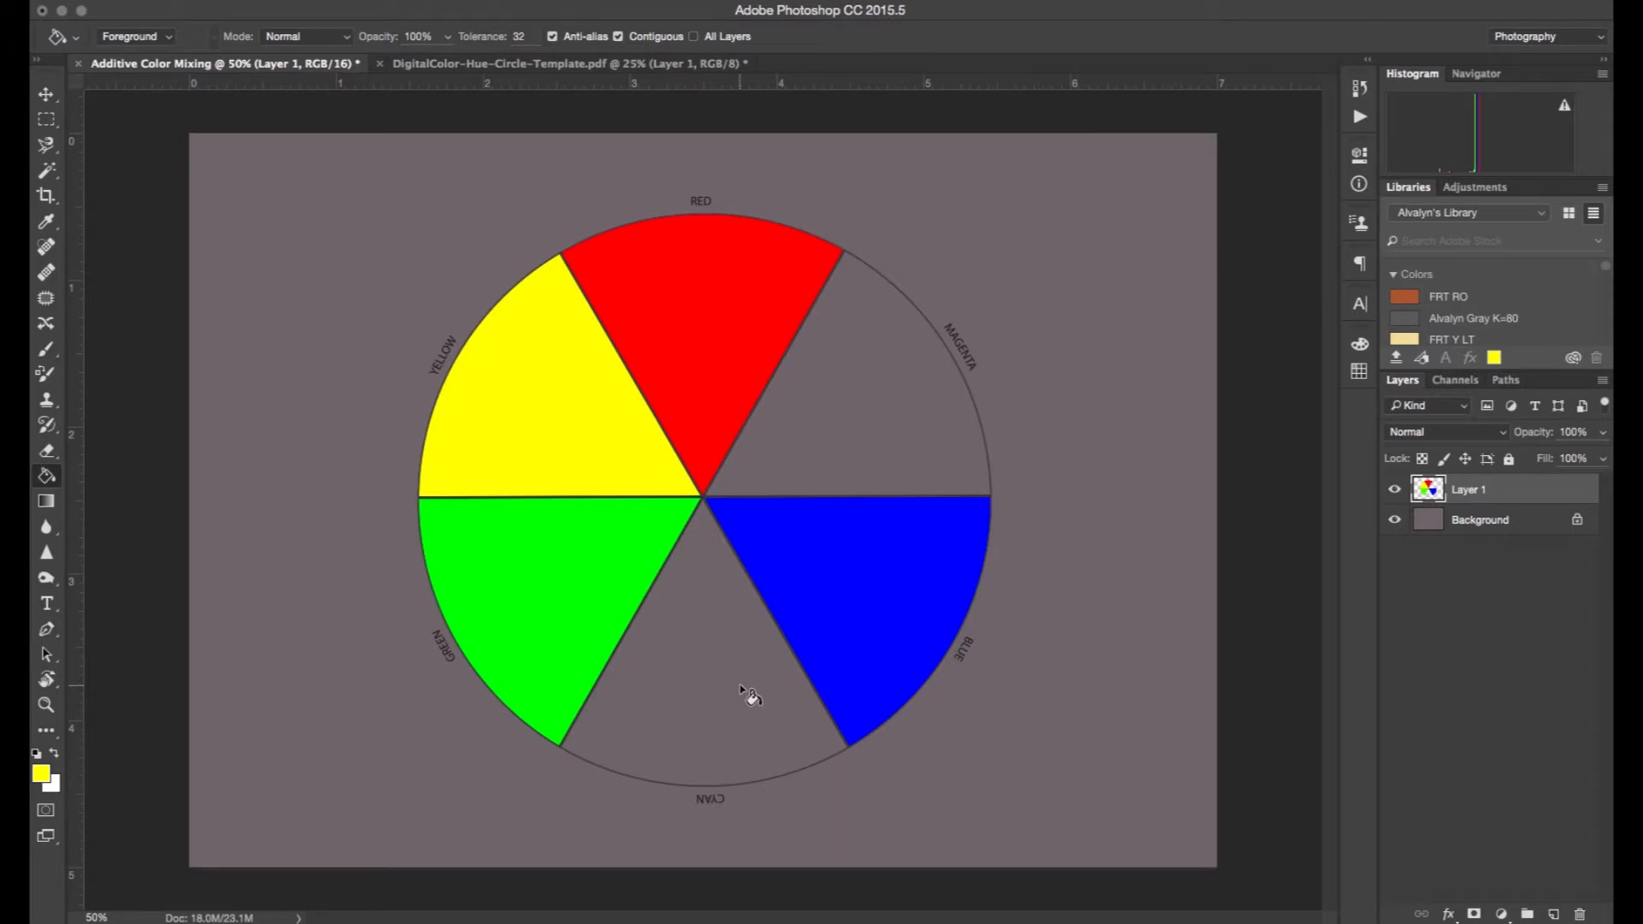
Step: Copy the subtractive color system circle with its labels from the template PDF and paste it into the Additive Color Mixing document
key("ctrl+Tab")
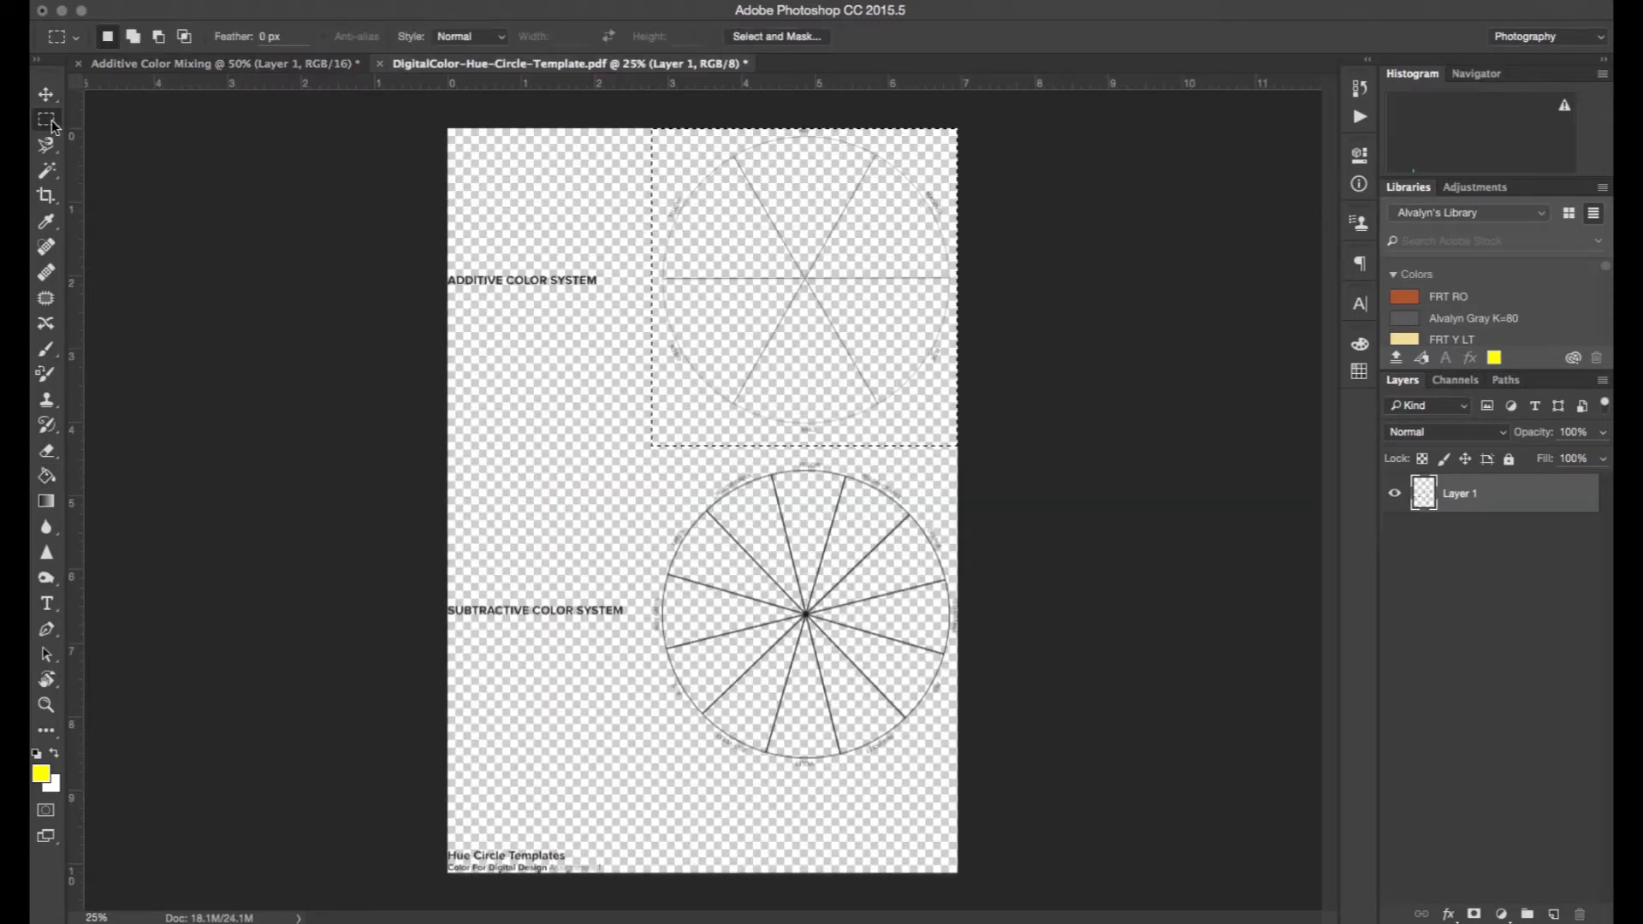
key("m")
left_click_drag(707, 335, 702, 625)
left_click(47, 95)
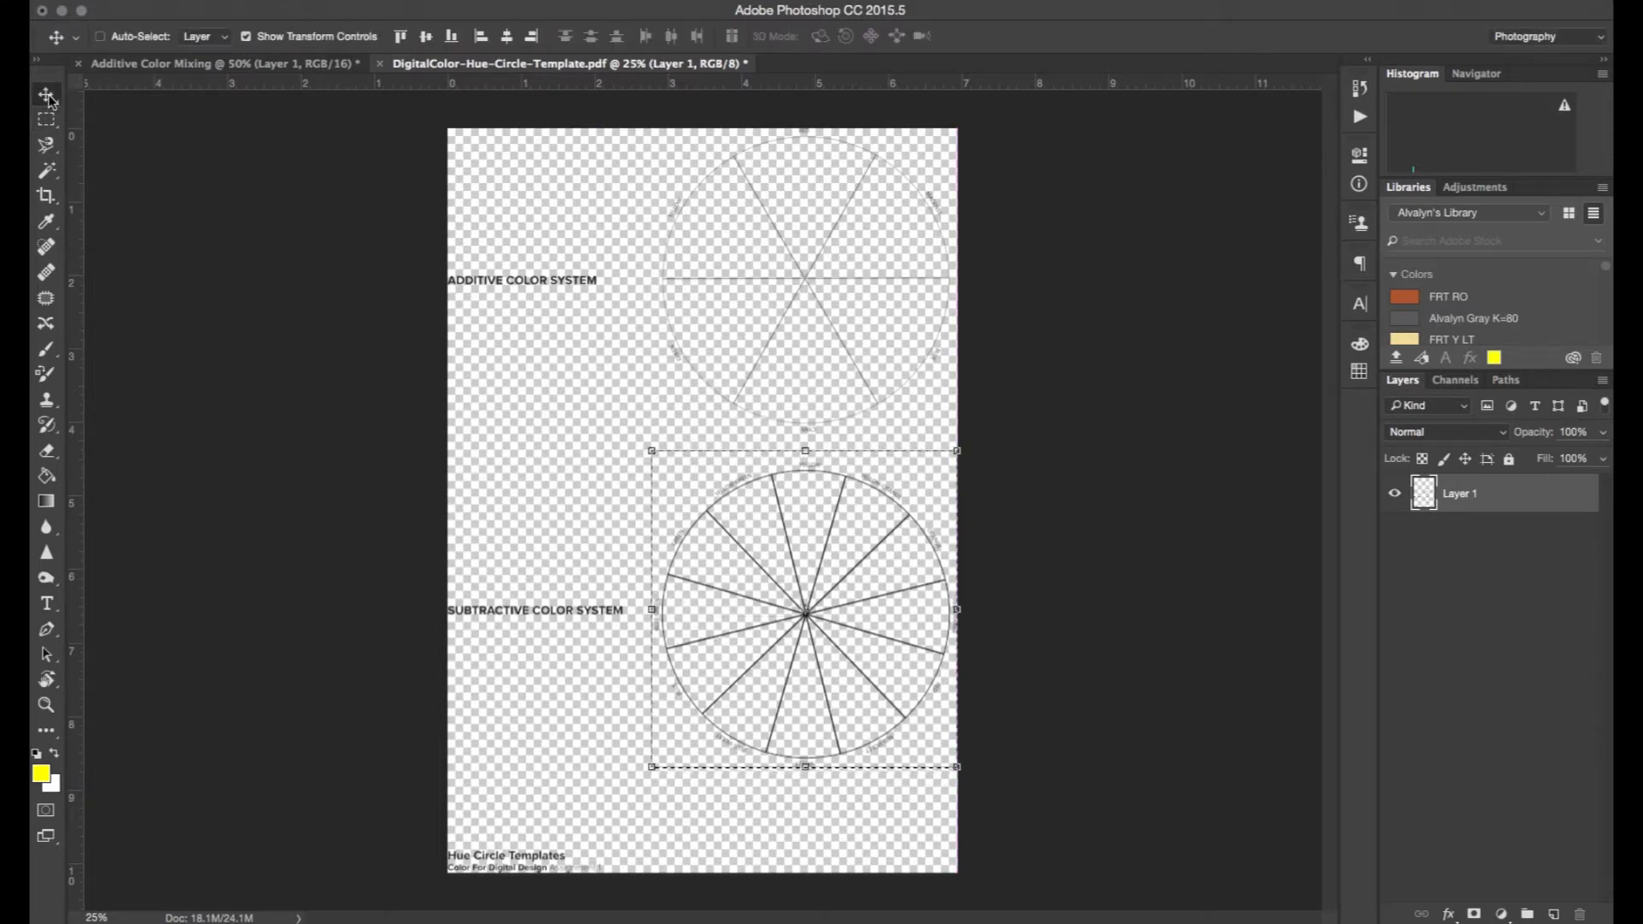
key("super")
left_click(278, 68)
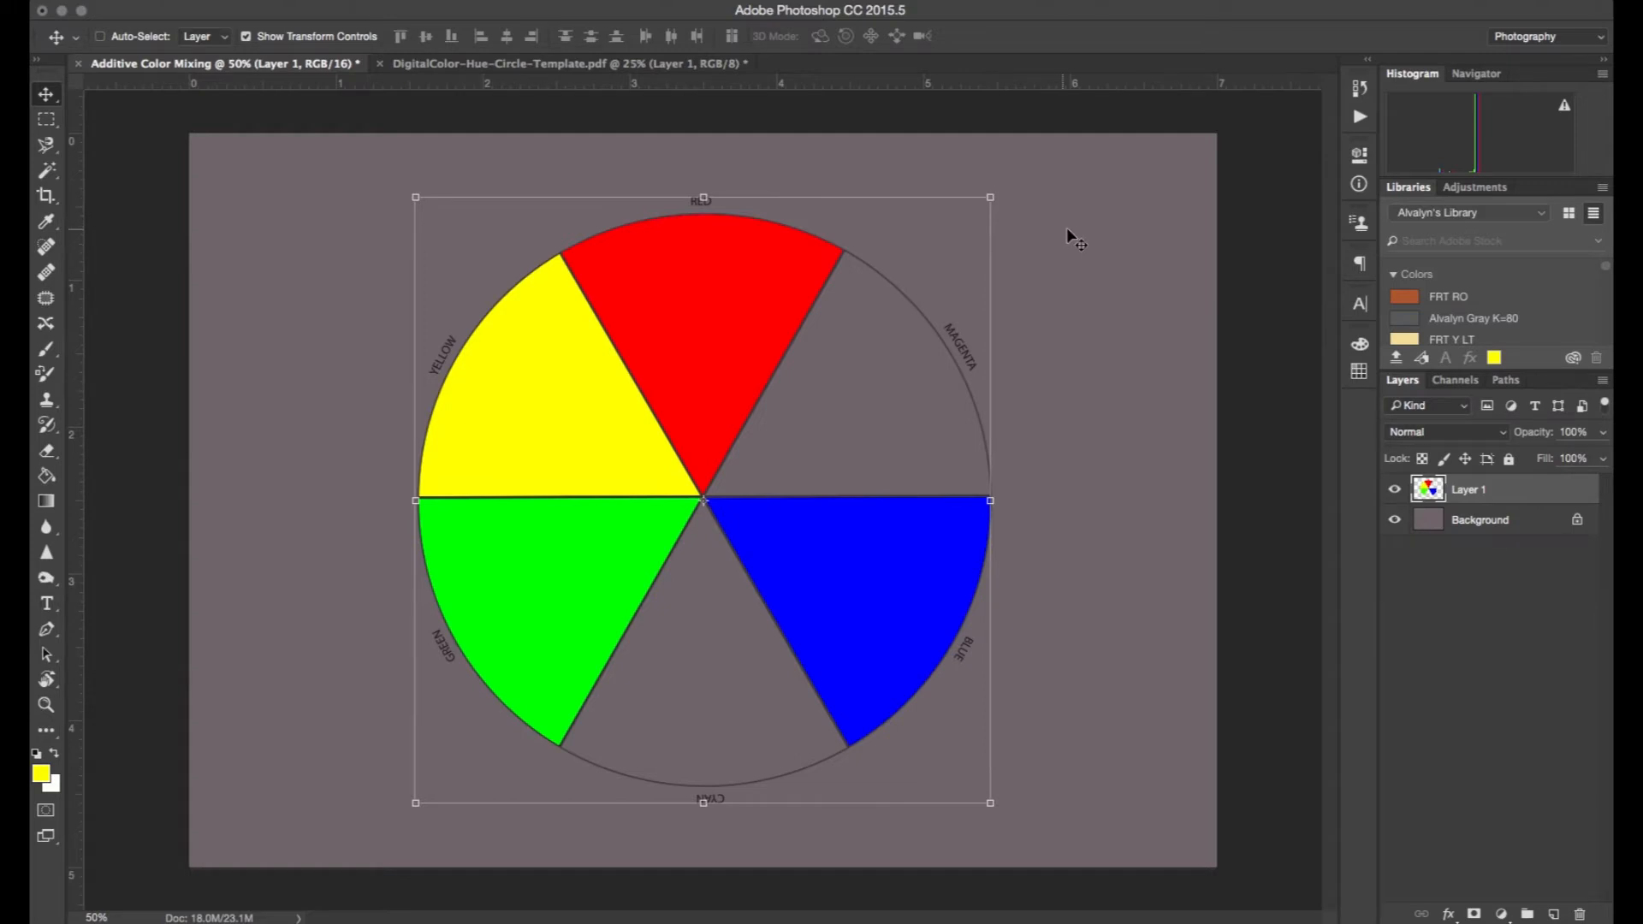
key("super+v")
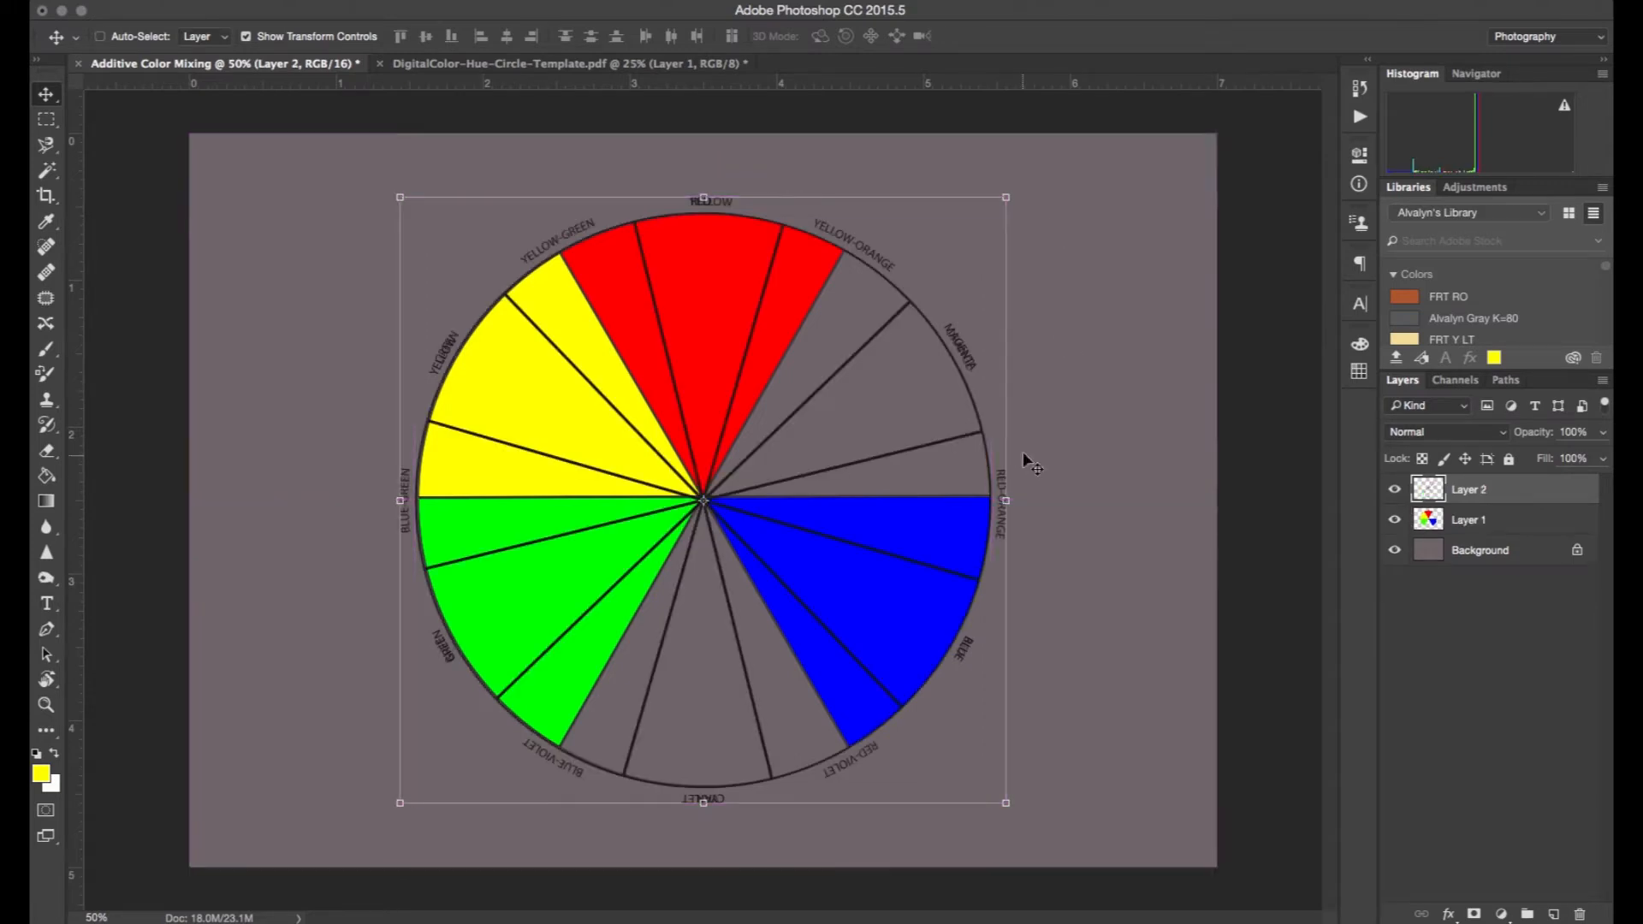
Step: With Layer 1 hidden, scale the pasted subtractive circle to about 60.73% and move it into the right half of the canvas
left_click(1395, 520)
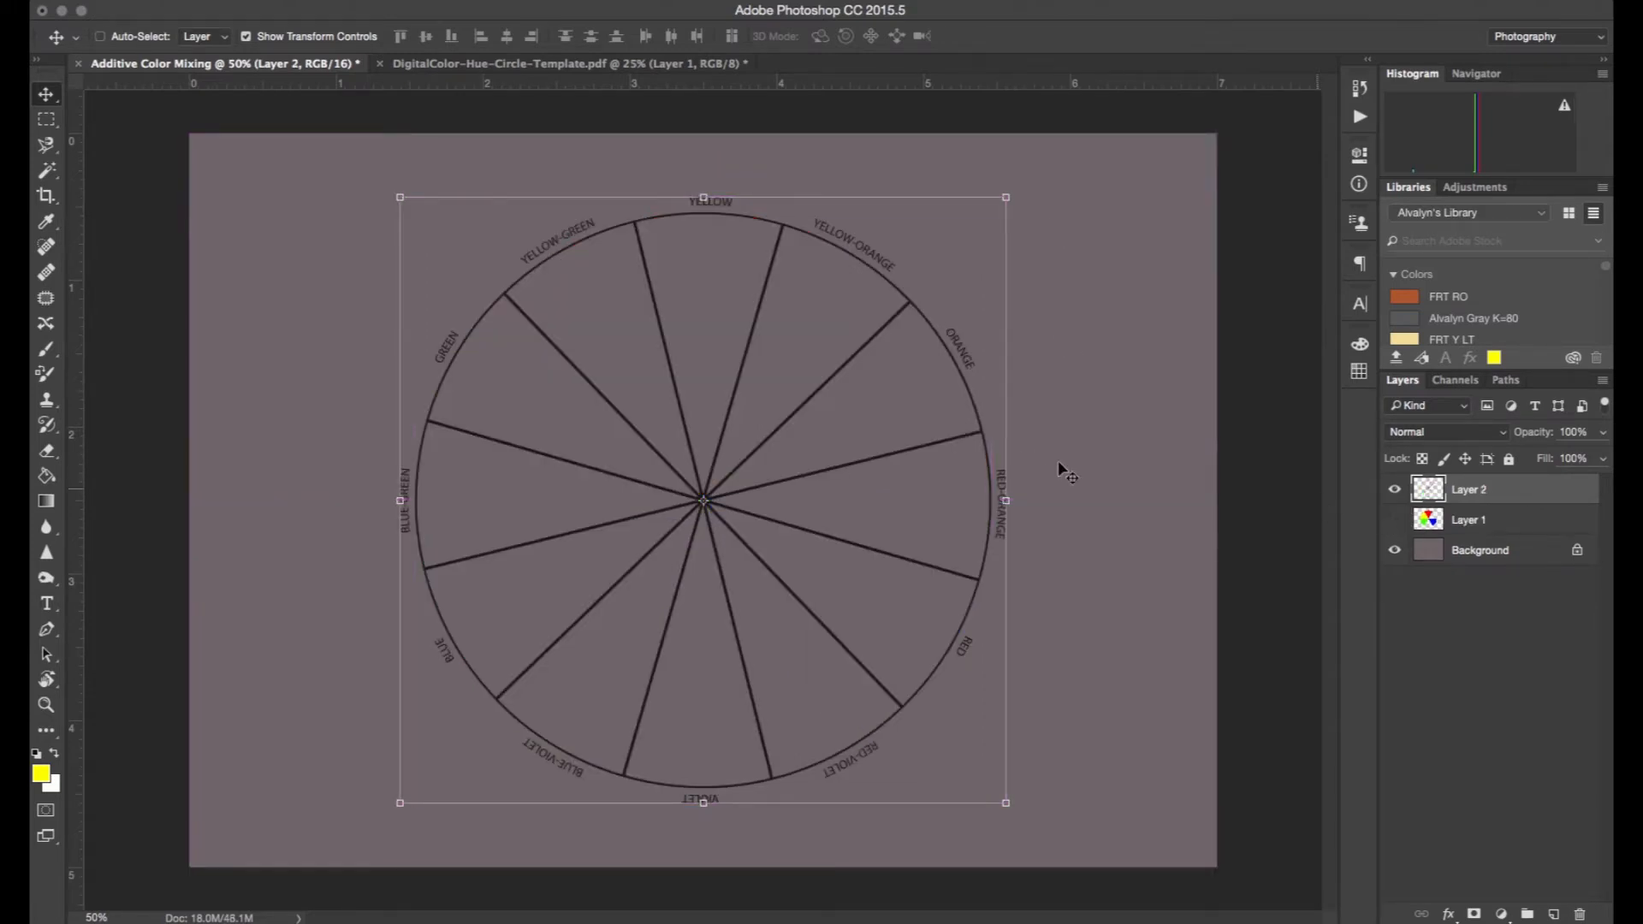
left_click_drag(390, 199, 638, 436)
left_click_drag(903, 549, 1027, 396)
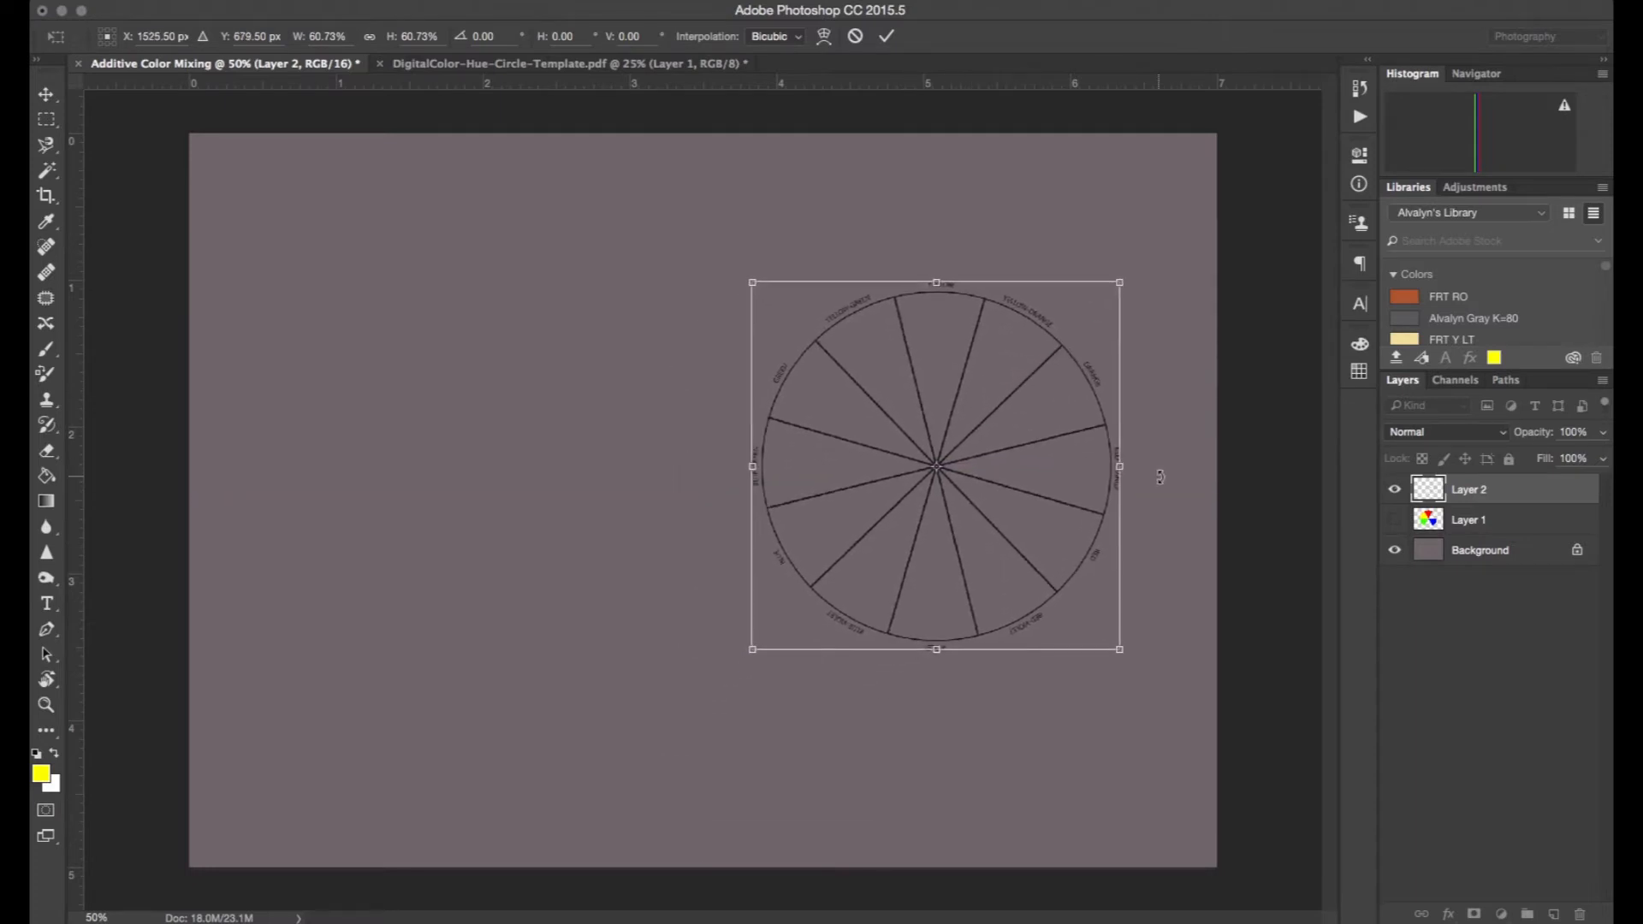
left_click(39, 103)
left_click(1004, 267)
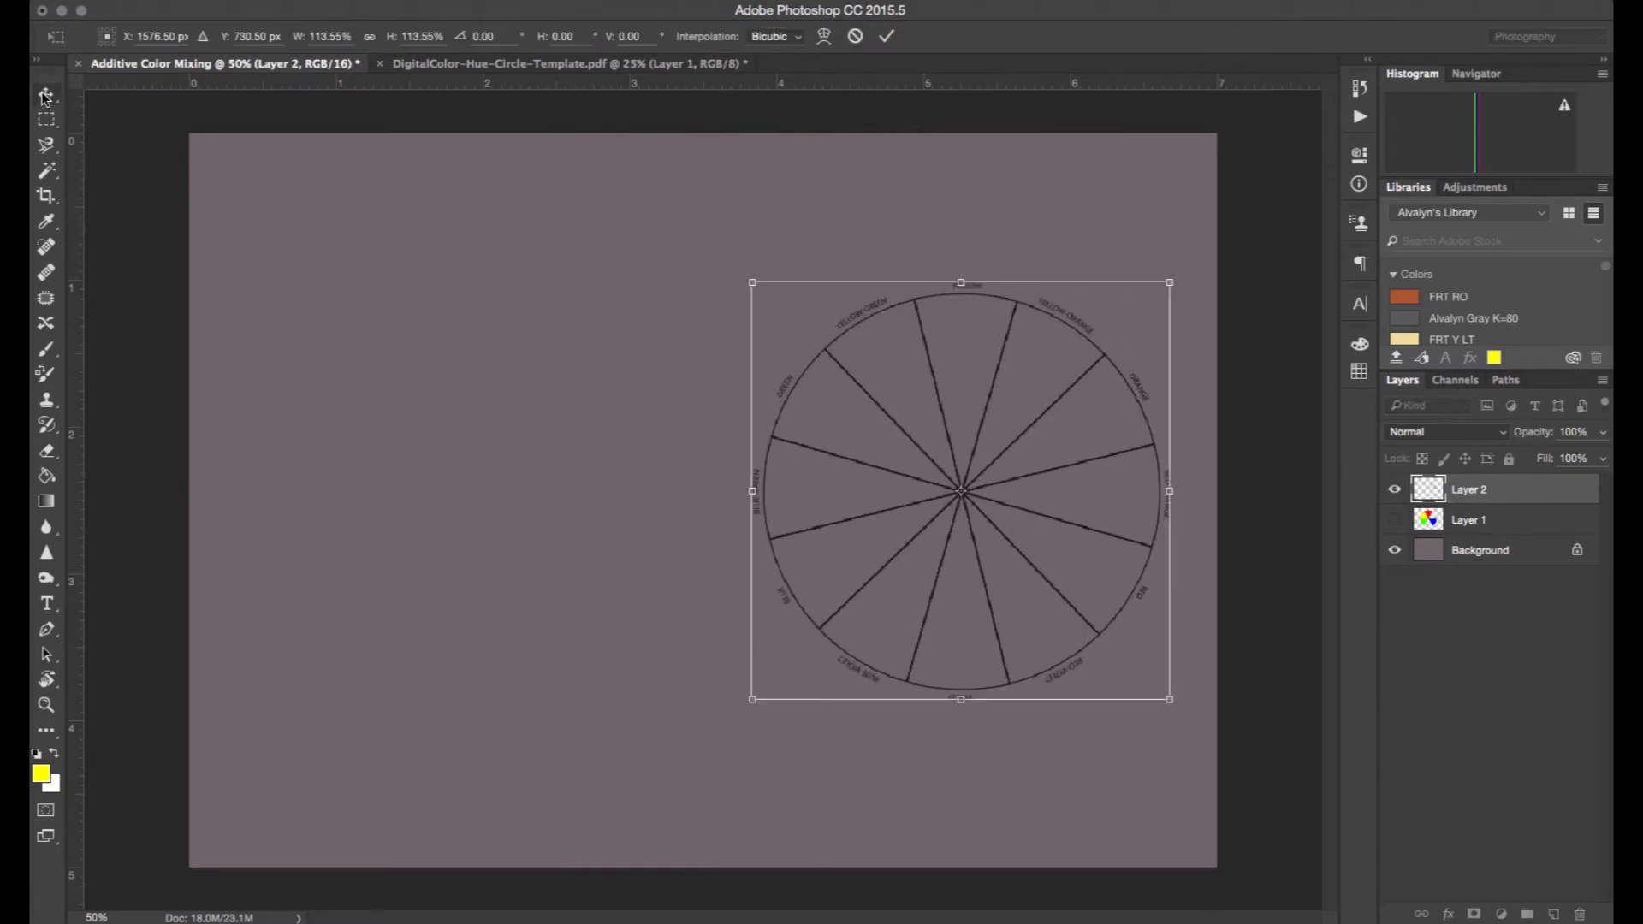
Step: Enlarge the subtractive circle to about 113.55% and, with Layer 1 shown again, shift it slightly left and up
left_click(45, 96)
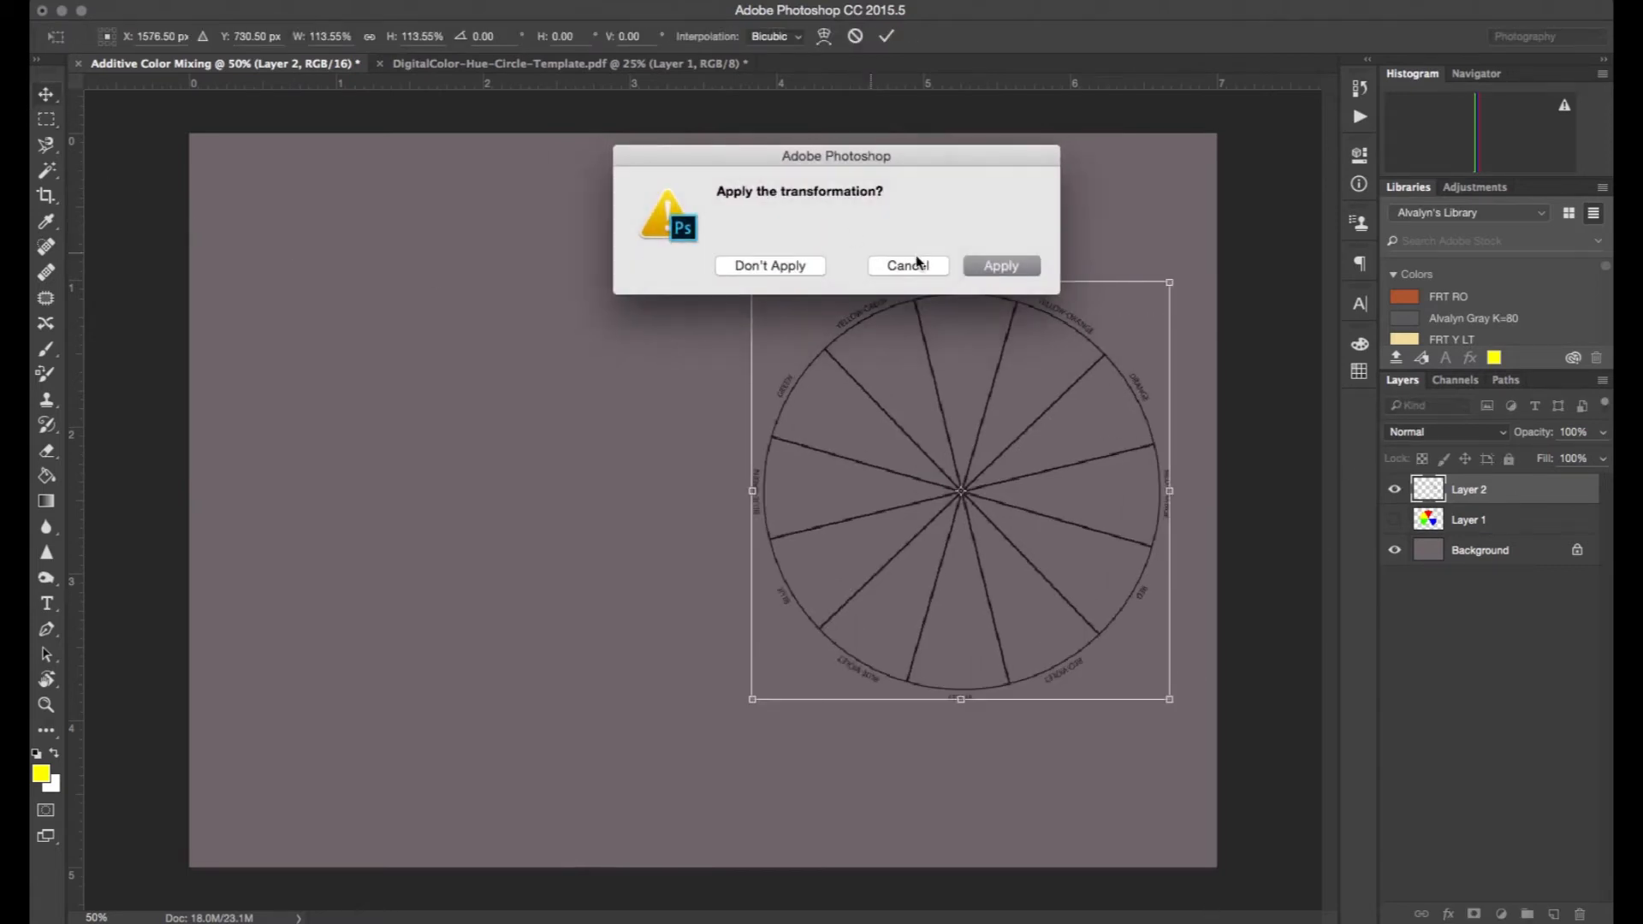
left_click(1002, 266)
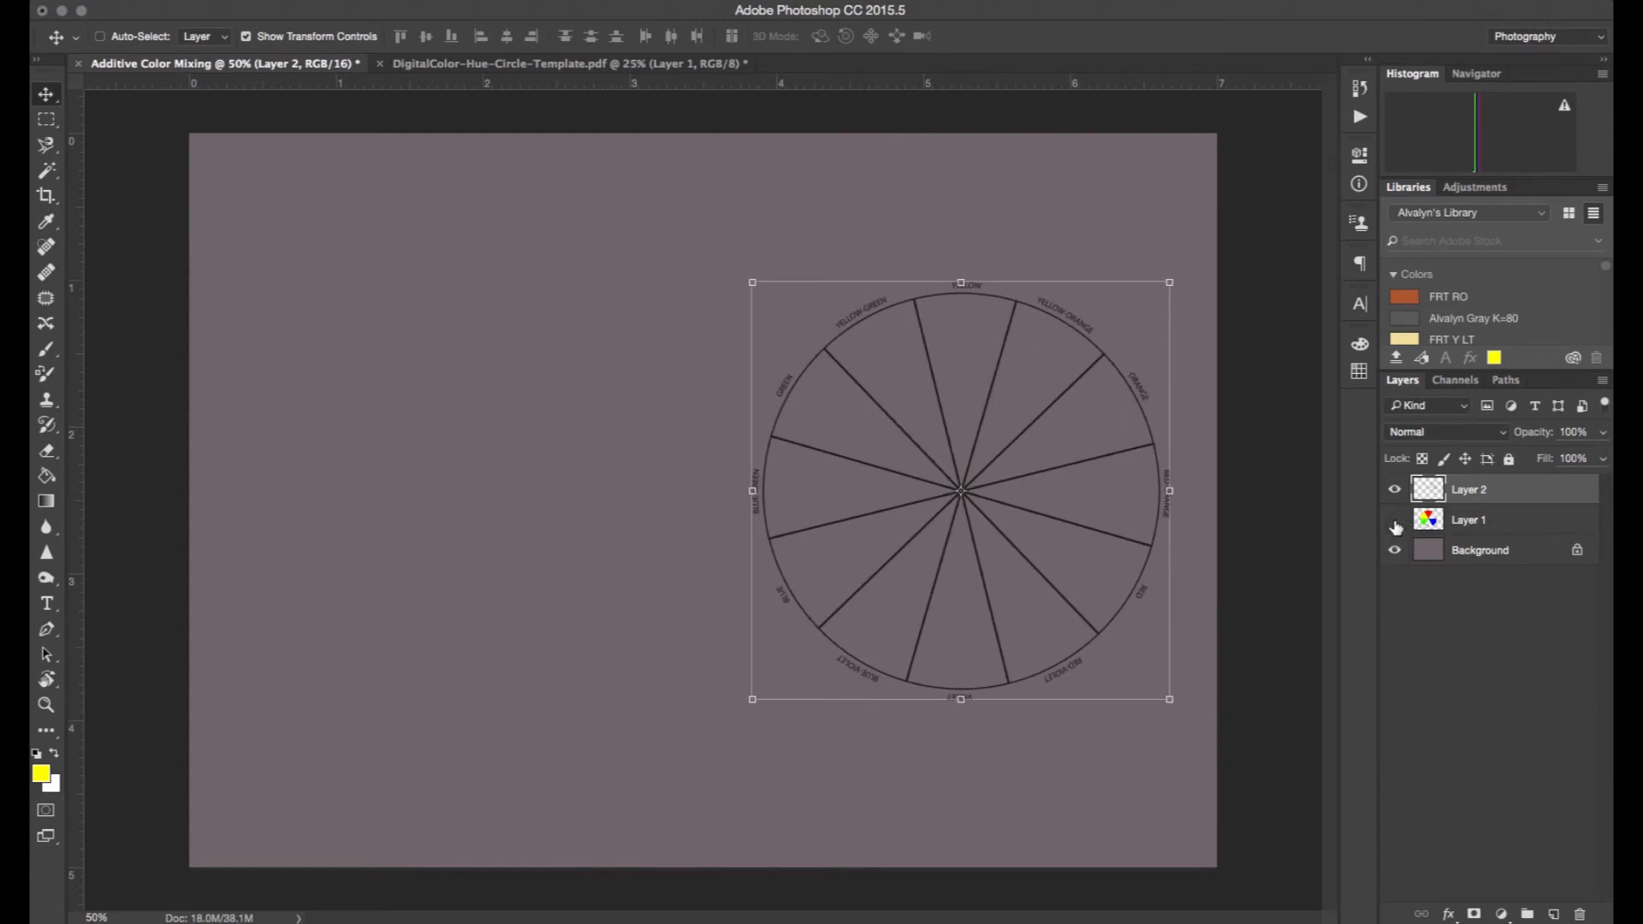
left_click(1395, 521)
left_click(629, 407)
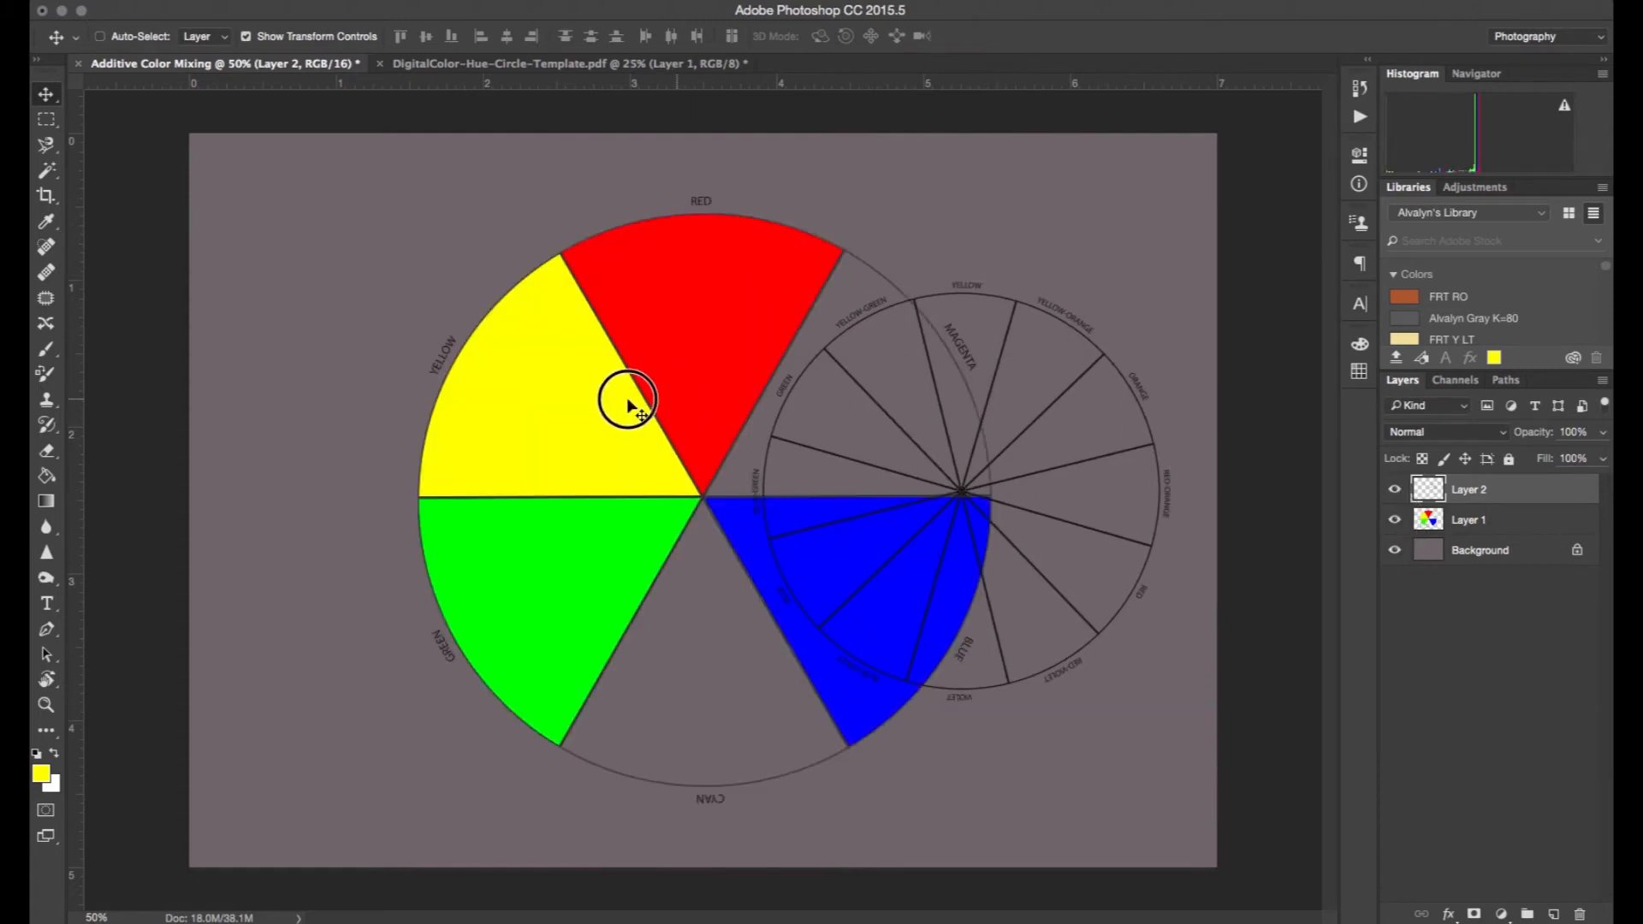
mouse_move(629, 407)
left_mouse_down()
mouse_move(568, 386)
mouse_move(659, 390)
mouse_move(607, 399)
left_mouse_up()
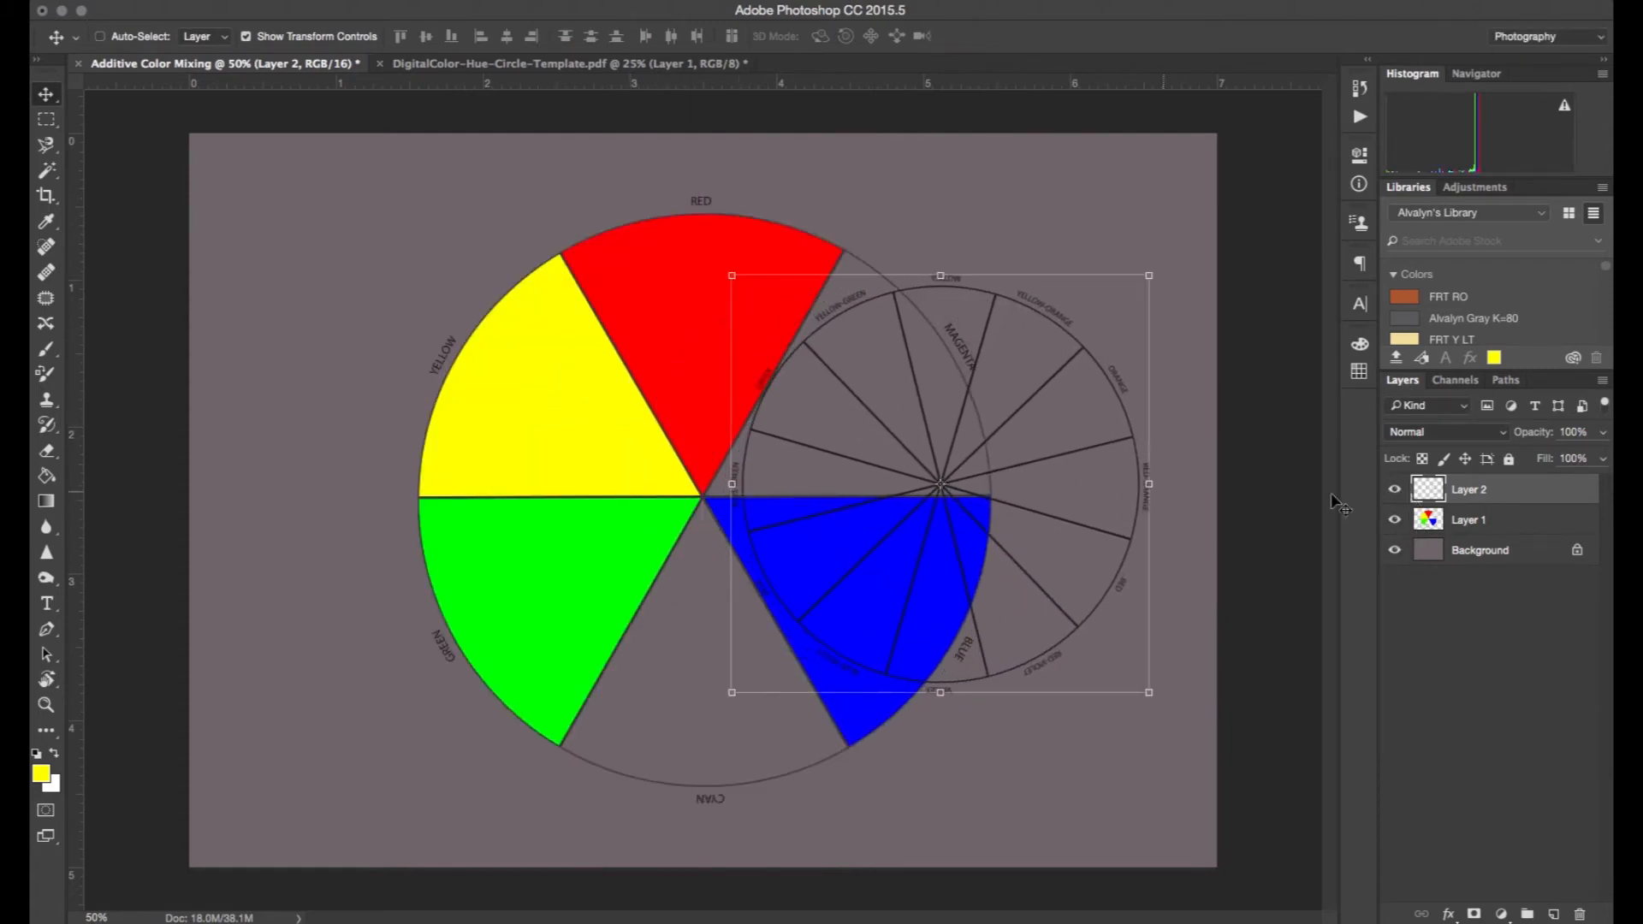
Step: Scale the additive circle on Layer 1 to about 69% to match the subtractive circle, and place it level with it in the canvas's left half
left_click(1487, 524)
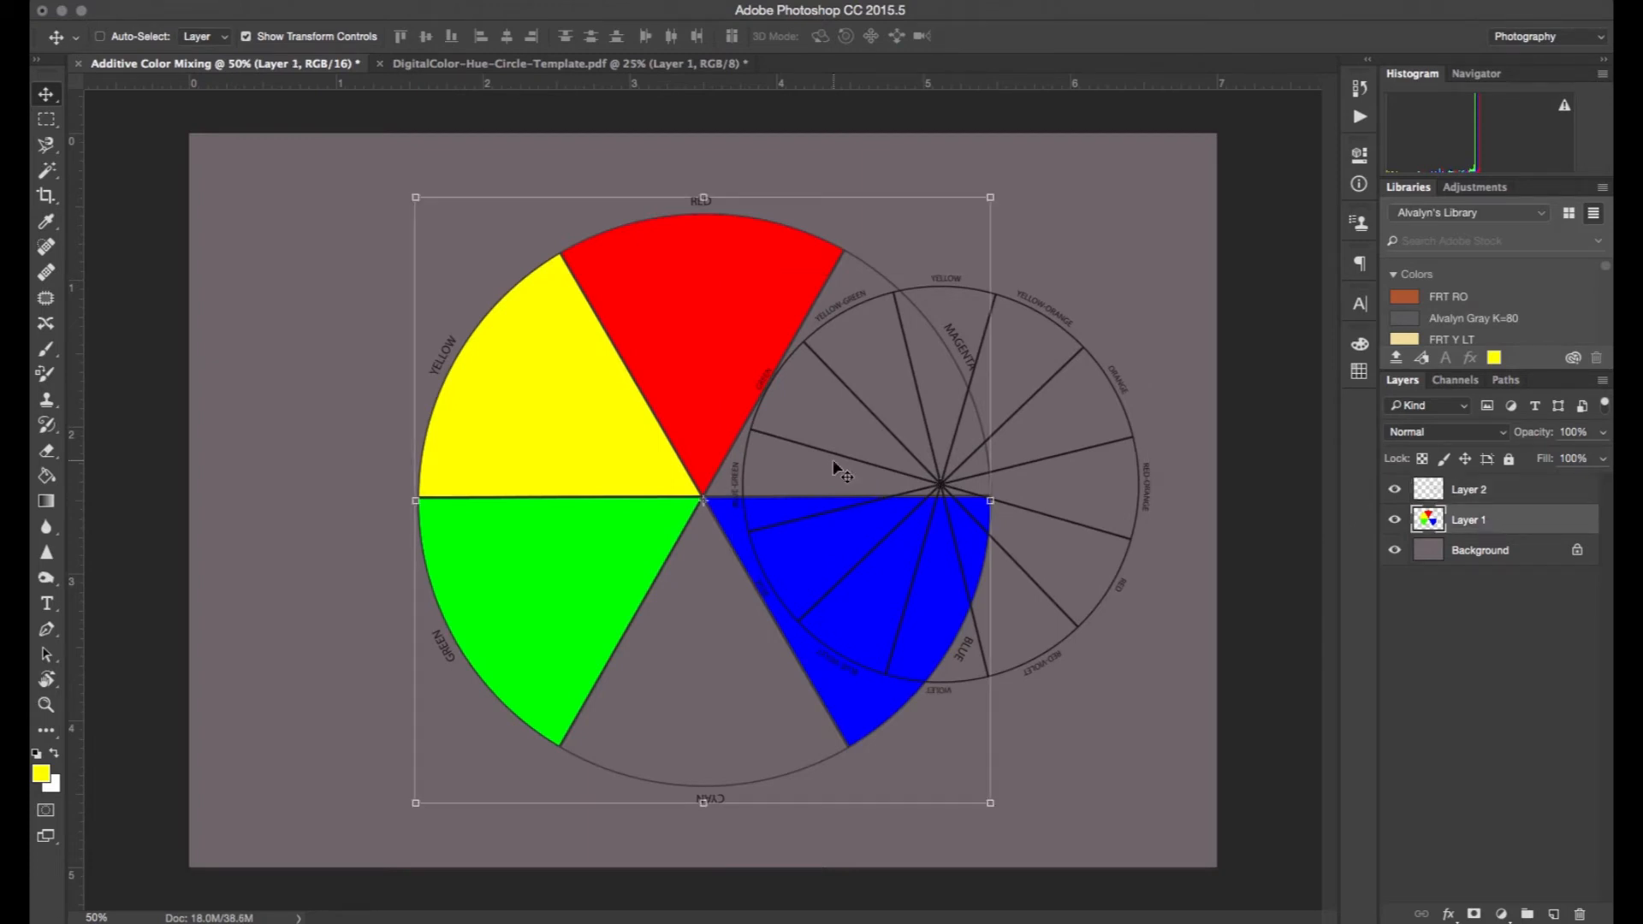
left_click_drag(990, 198, 813, 386)
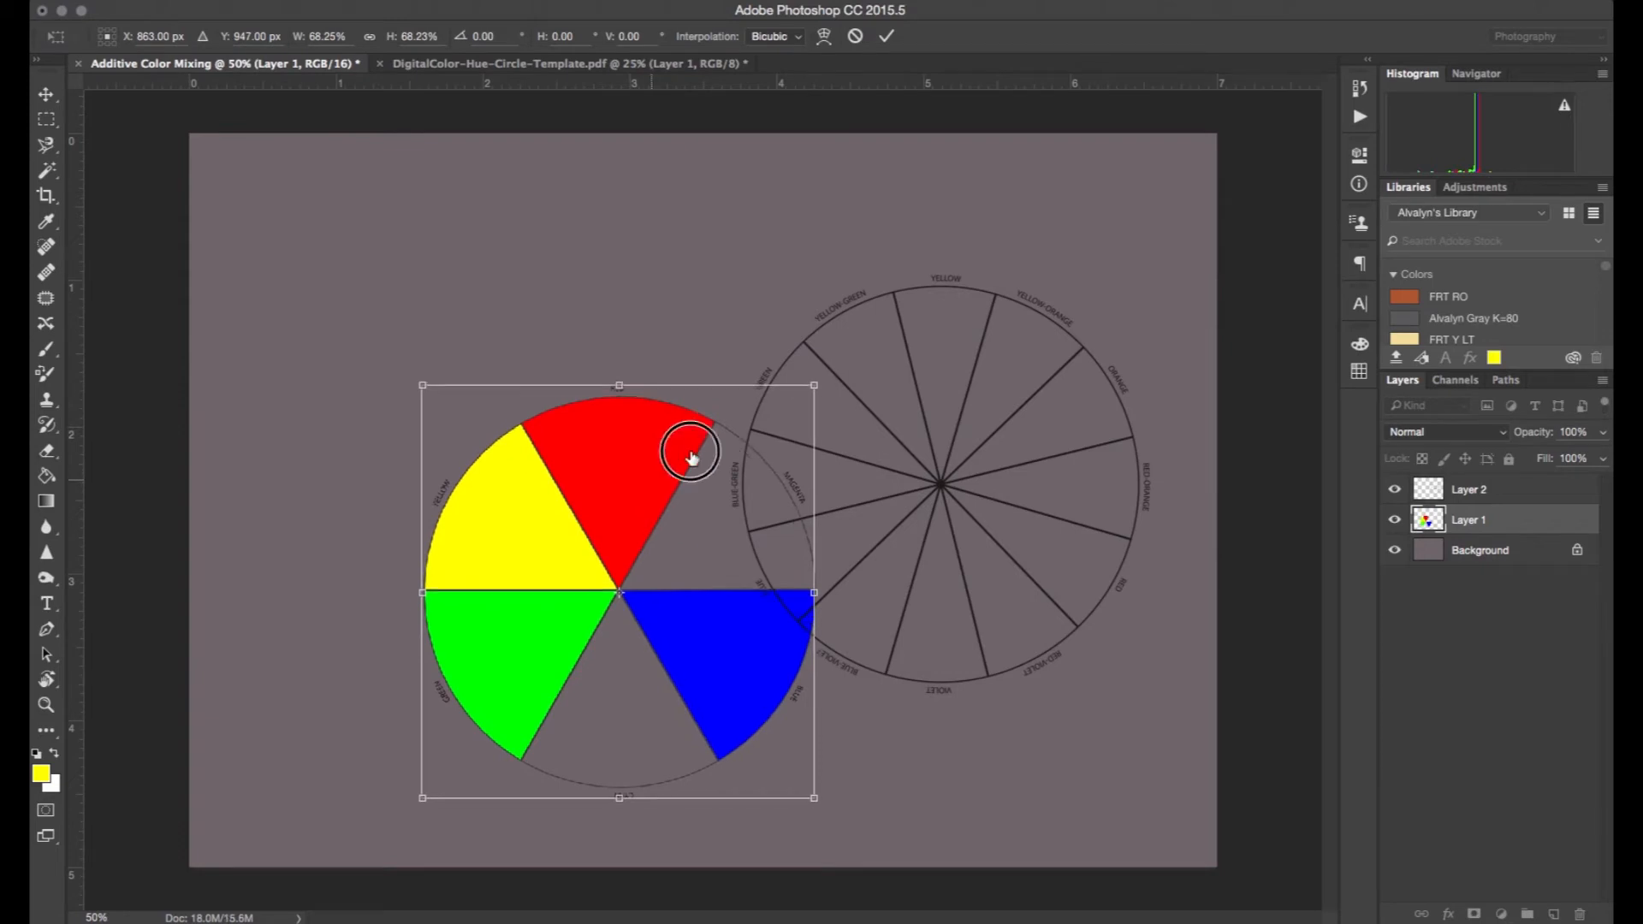
left_click_drag(692, 458, 985, 366)
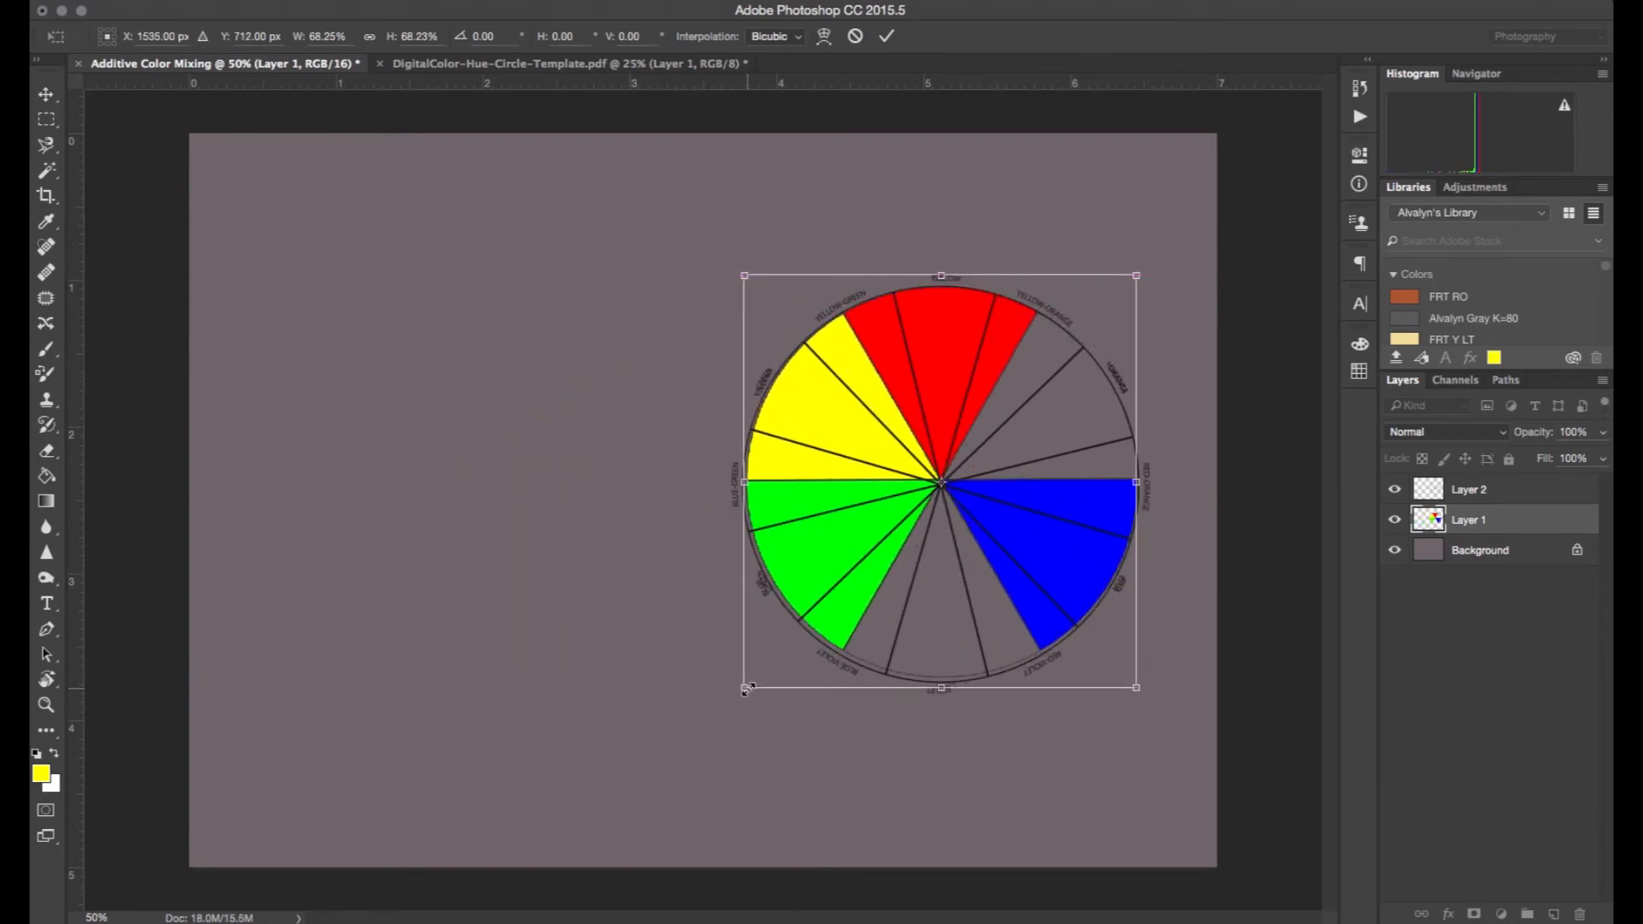
left_click_drag(743, 689, 739, 694)
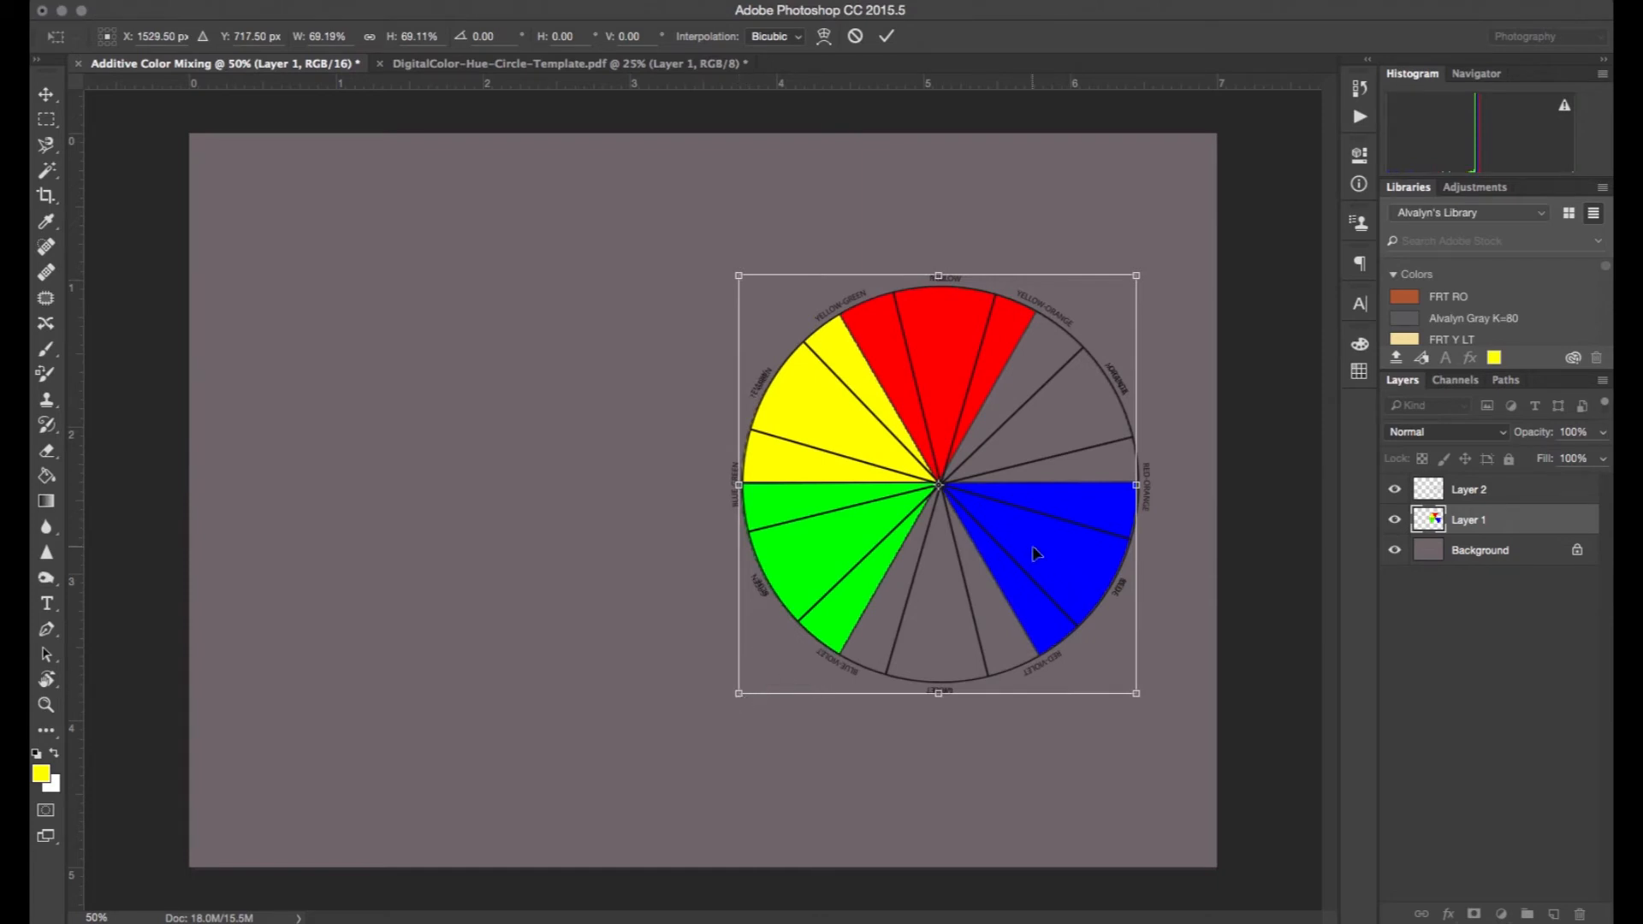
left_click_drag(1036, 554, 559, 554)
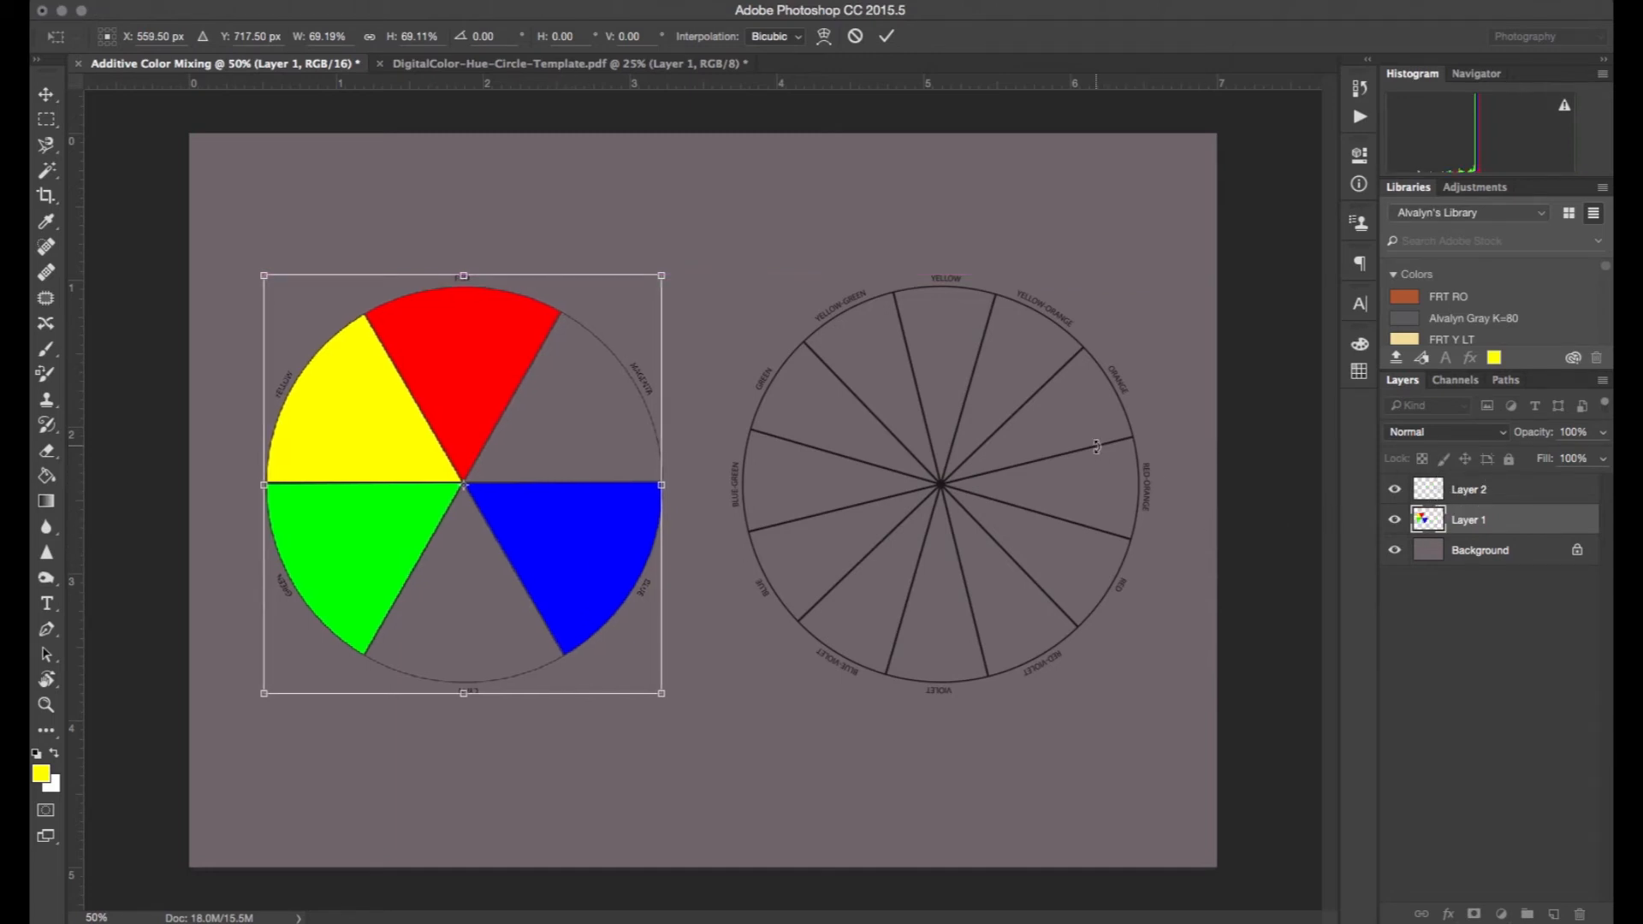
key("Return")
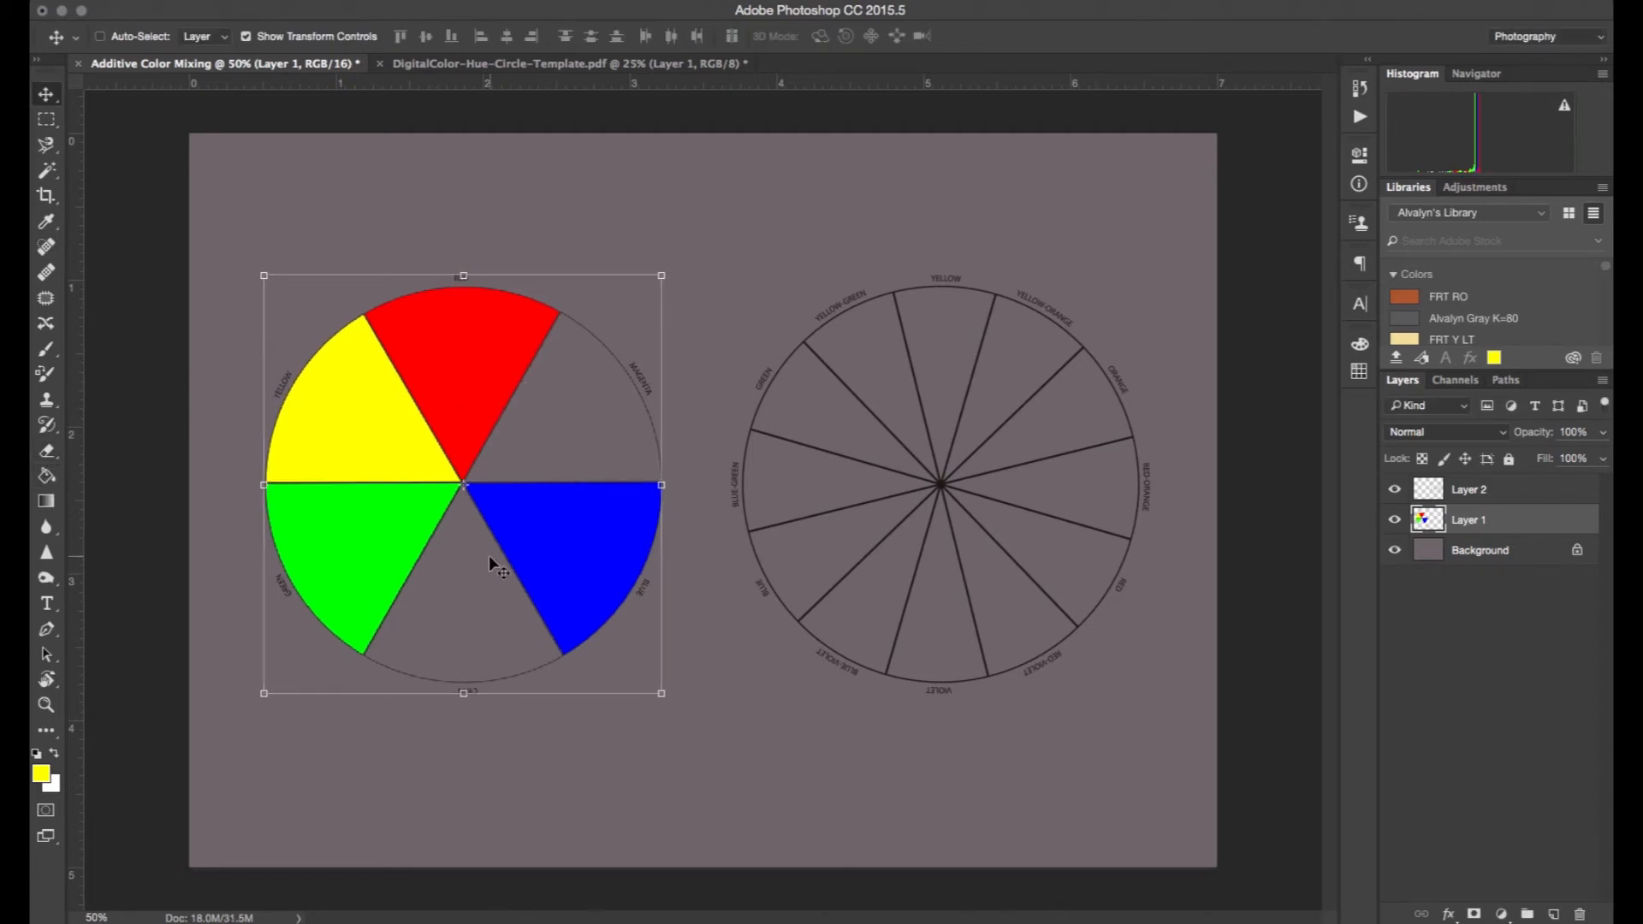
Step: Fill the YELLOW wedge of the subtractive circle on Layer 2 with the current yellow using the Paint Bucket
left_click(47, 476)
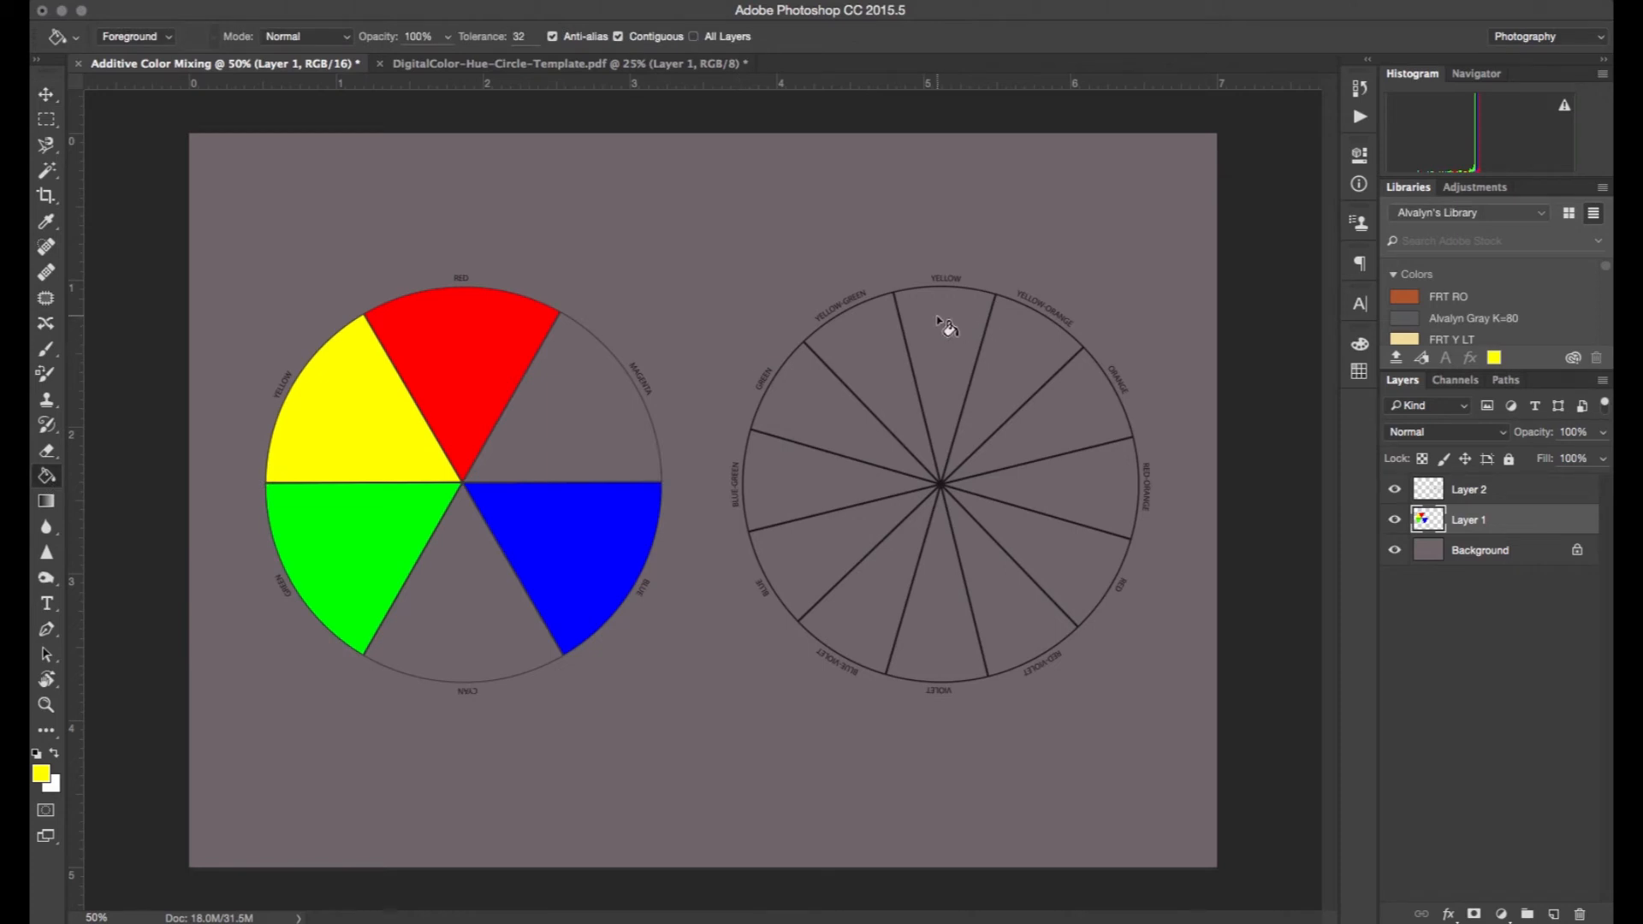
key("alt+bracketright")
left_click(933, 347)
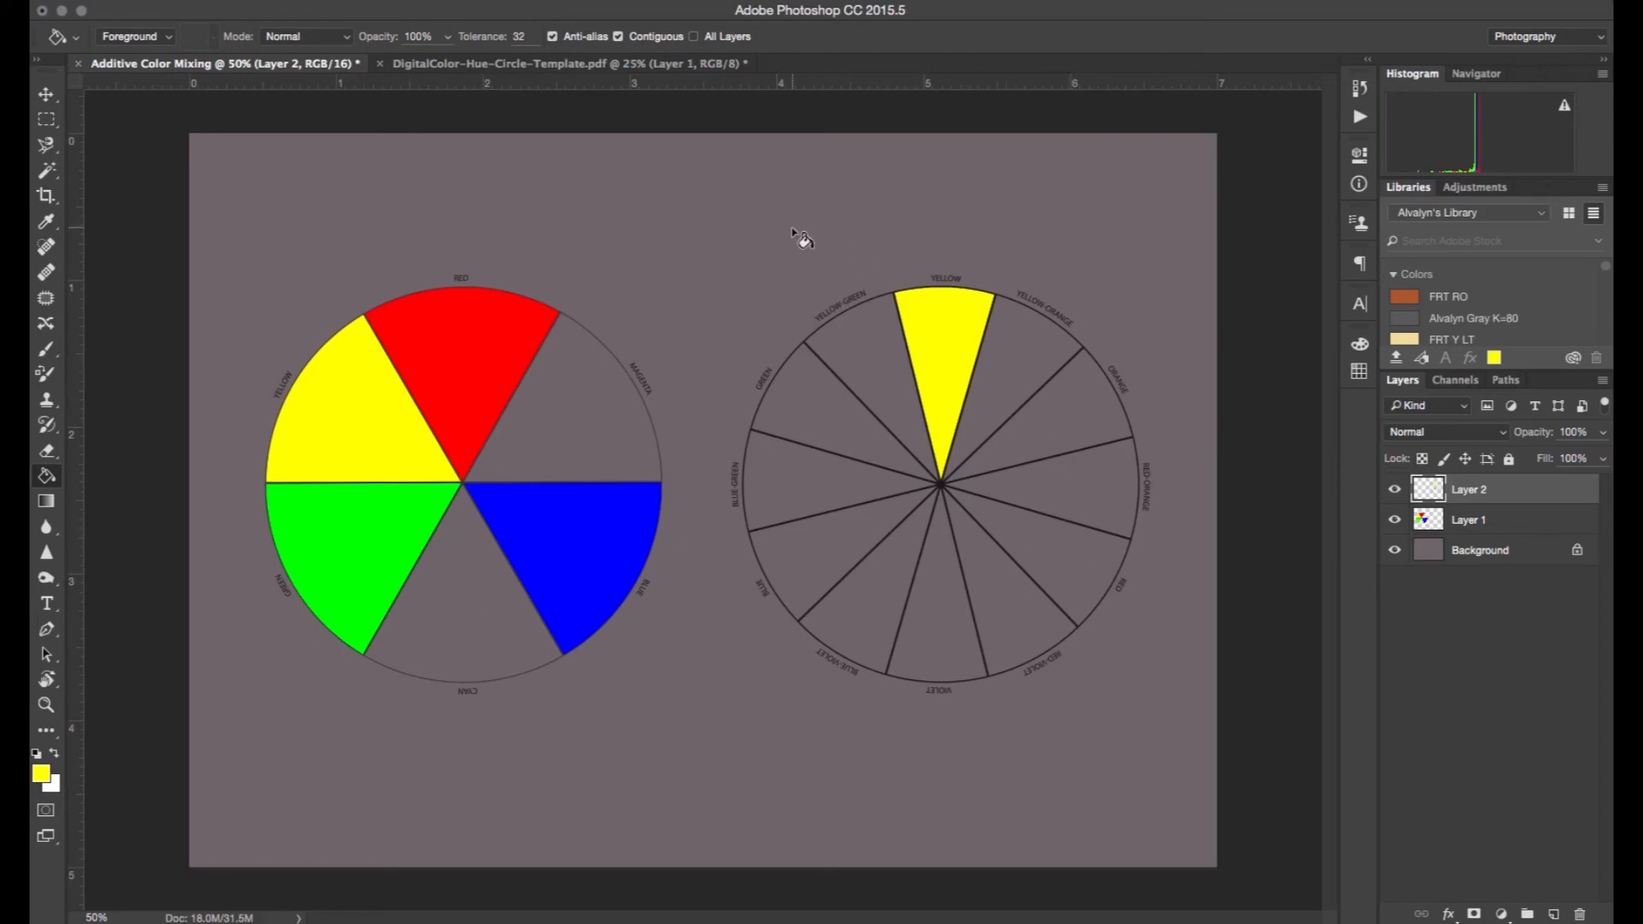
left_click(48, 96)
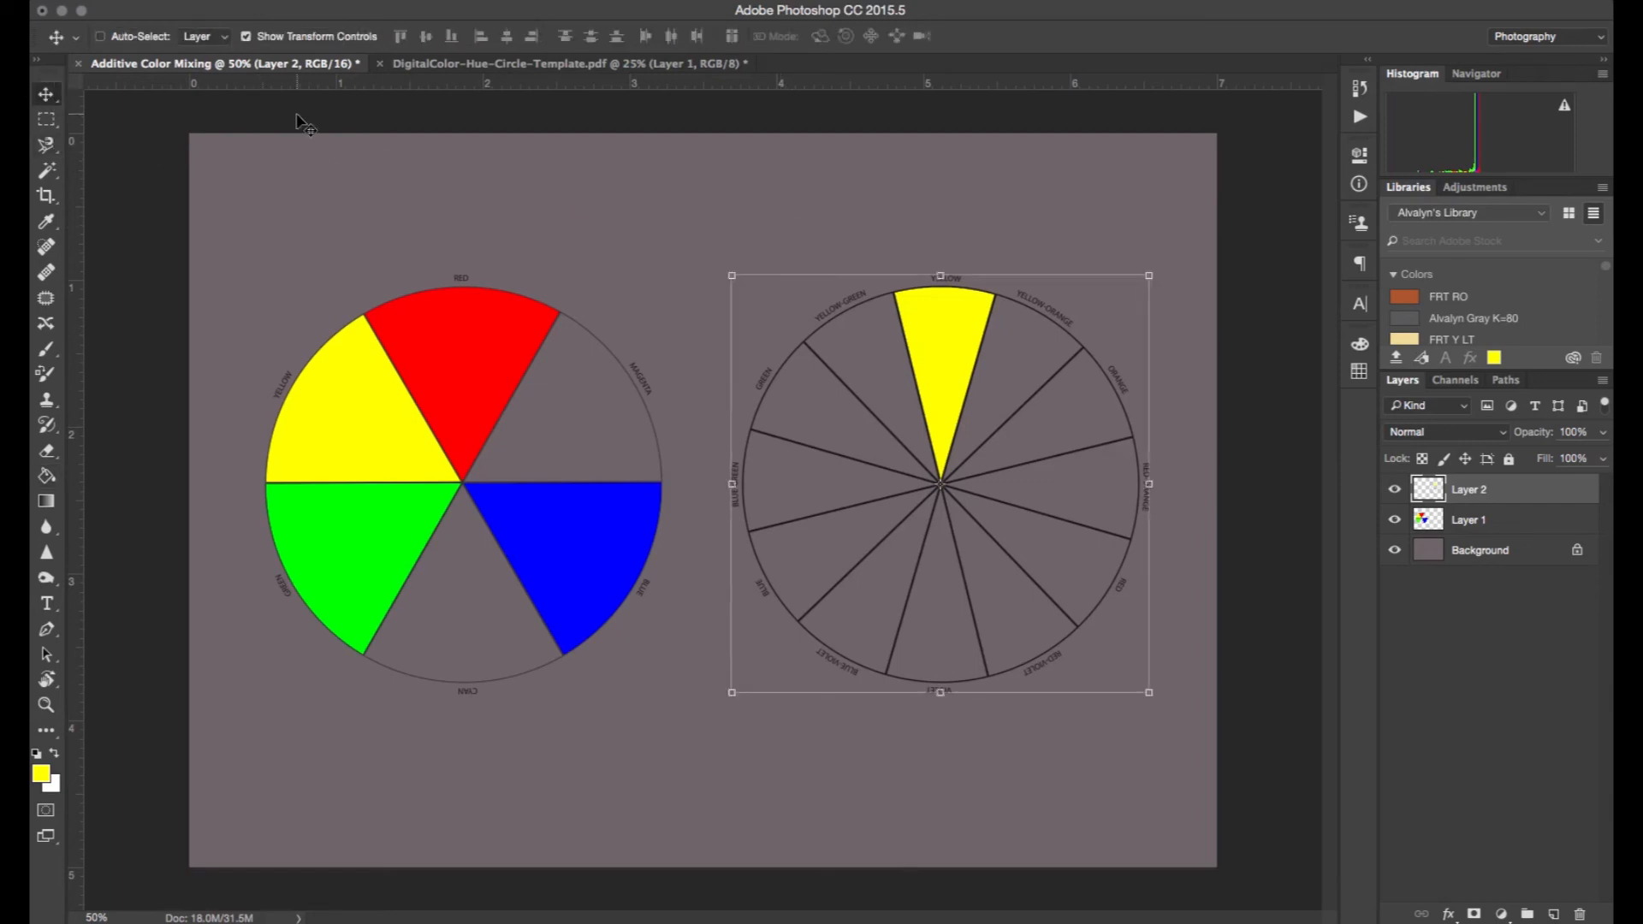